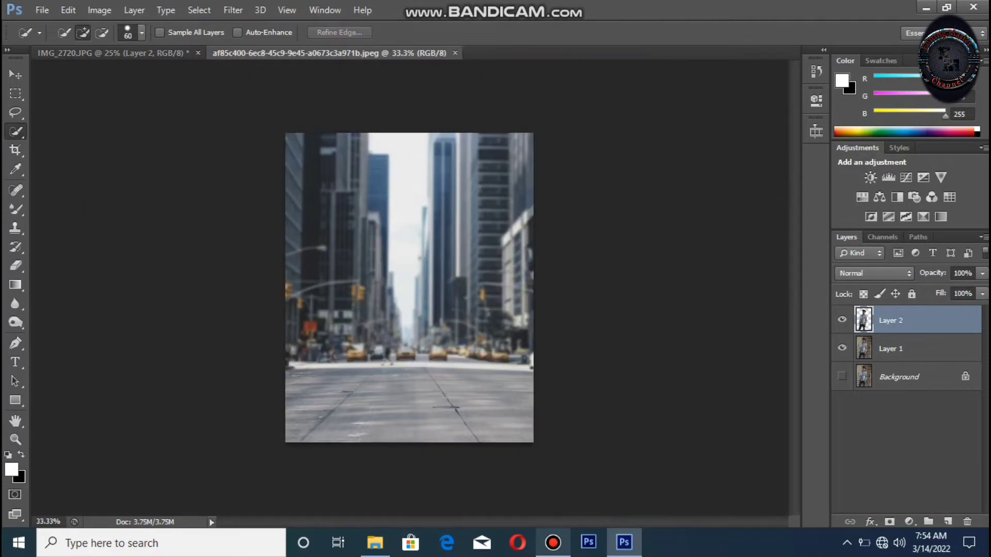
# Step: Accept the profile prompts for the opened background images and copy the Saab car wallpaper into the IMG_2720.JPG portrait
pyautogui.press('Return')
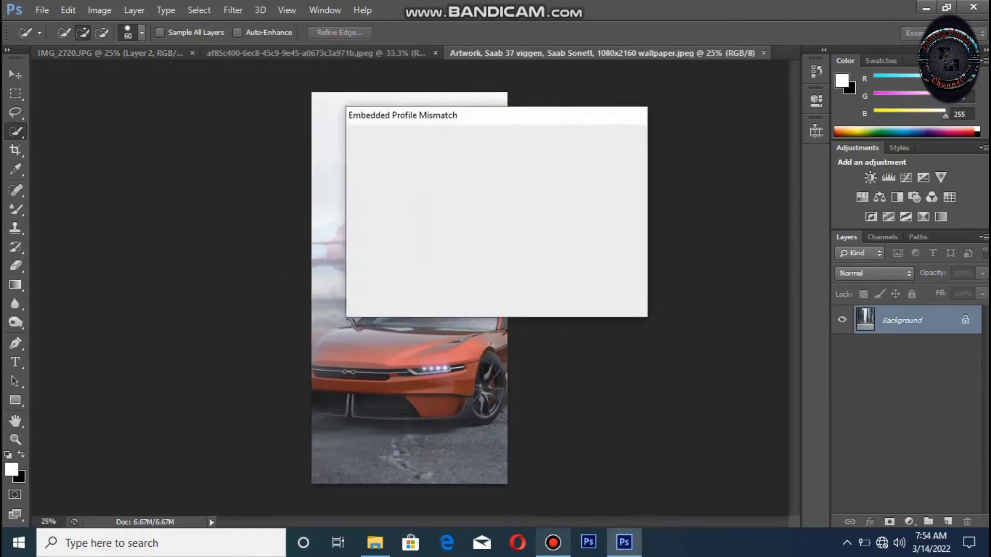
pyautogui.press('Return')
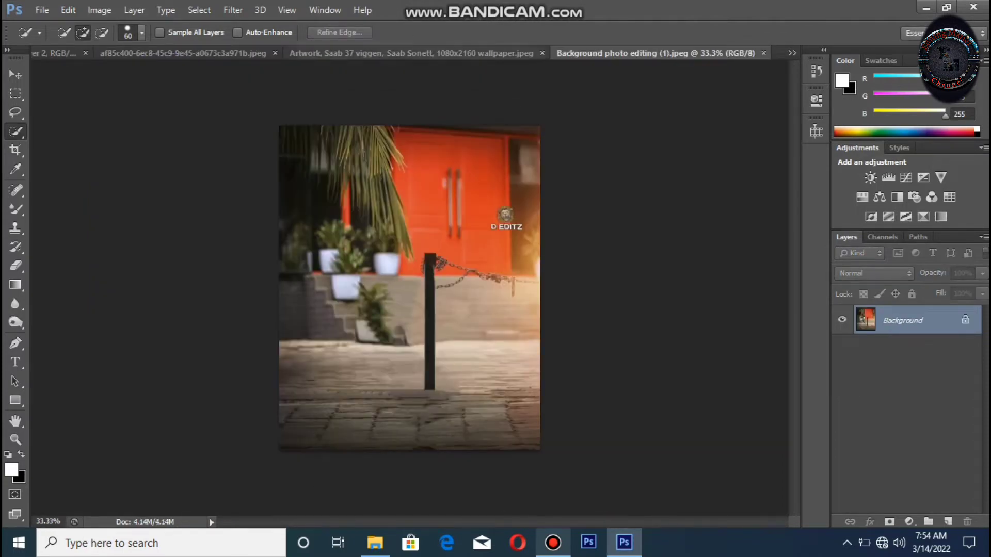
pyautogui.click(411, 53)
pyautogui.press('c')
pyautogui.press('v')
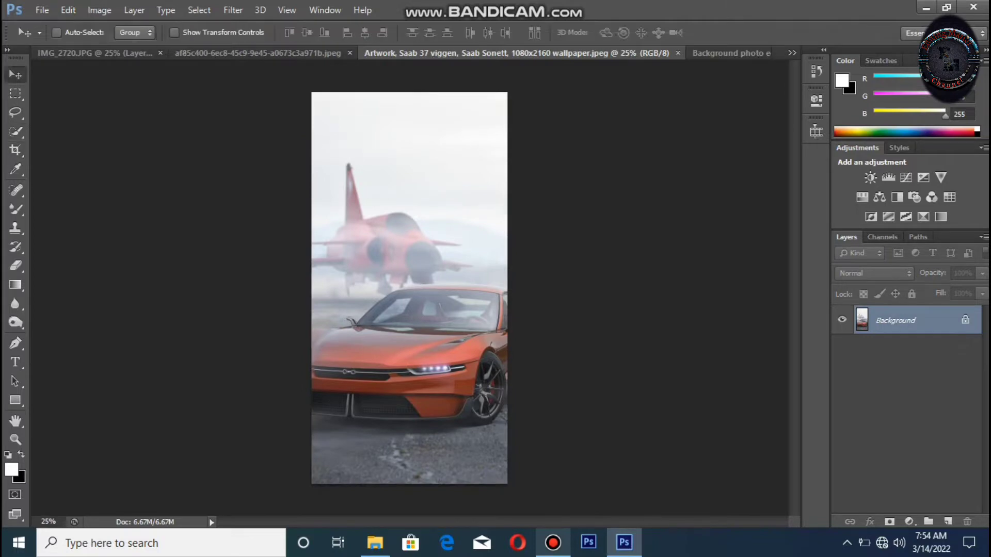
pyautogui.moveTo(402, 207); pyautogui.dragTo(353, 279)
pyautogui.hotkey('ctrl', '0')
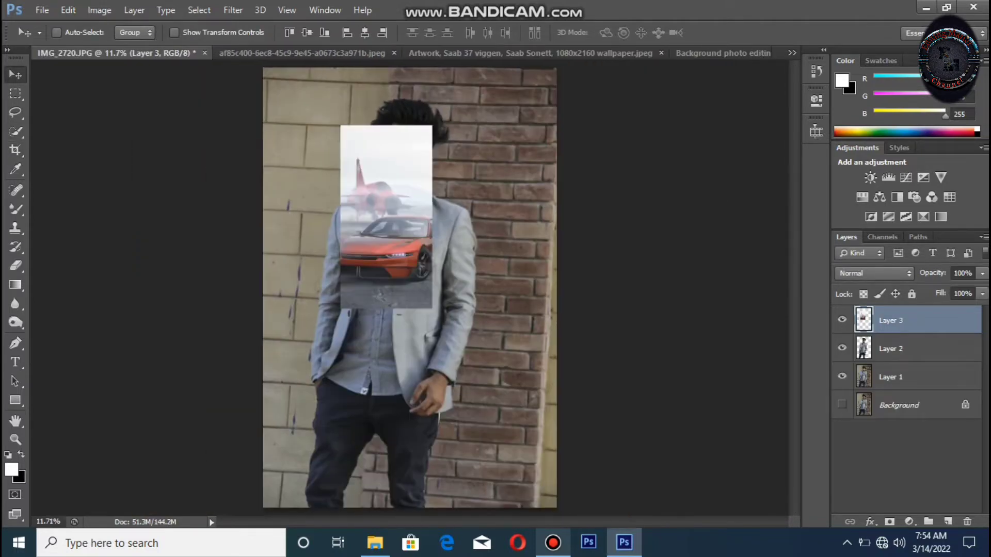
# Step: Place the car wallpaper in Layer 3 directly beneath the cut-out man in Layer 2
pyautogui.hotkey('ctrl', 't')
pyautogui.press('Return')
pyautogui.hotkey('ctrl', '[')
pyautogui.hotkey('ctrl', '-')
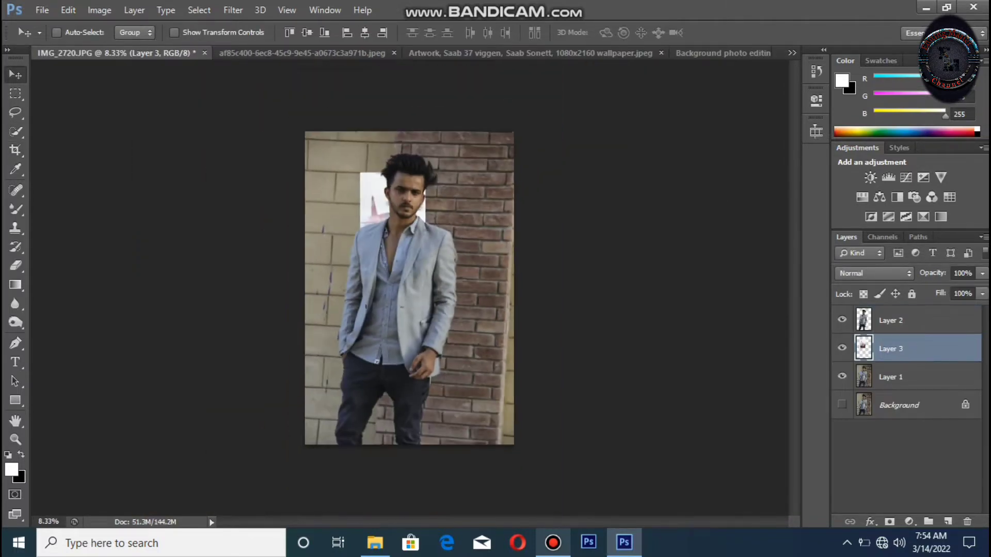
# Step: Move the car wallpaper layer into the upper-left corner of the portrait canvas
pyautogui.hotkey('ctrl', 't')
pyautogui.press('Return')
pyautogui.hotkey('ctrl', 't')
pyautogui.press('Return')
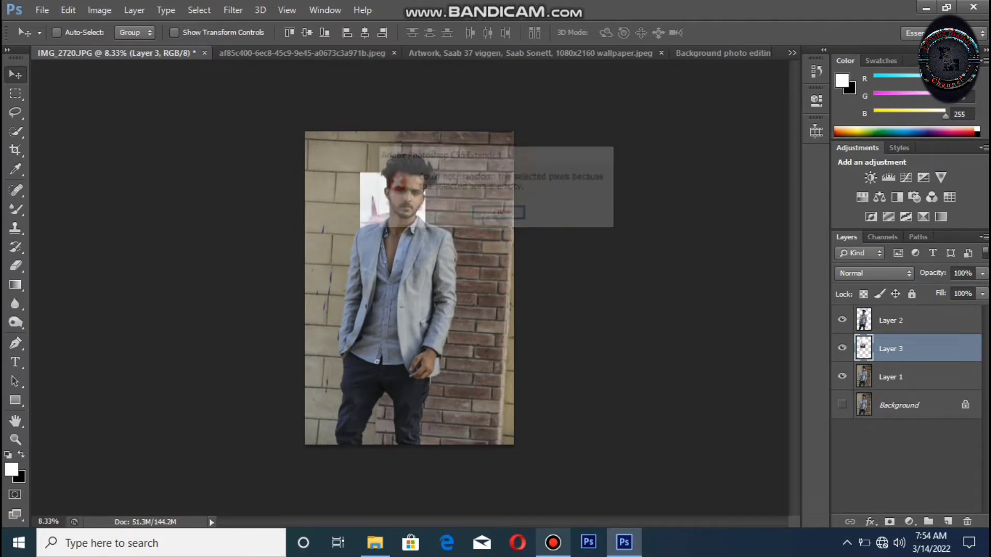
pyautogui.moveTo(392, 171); pyautogui.dragTo(336, 128)
pyautogui.hotkey('ctrl', 't')
pyautogui.press('Return')
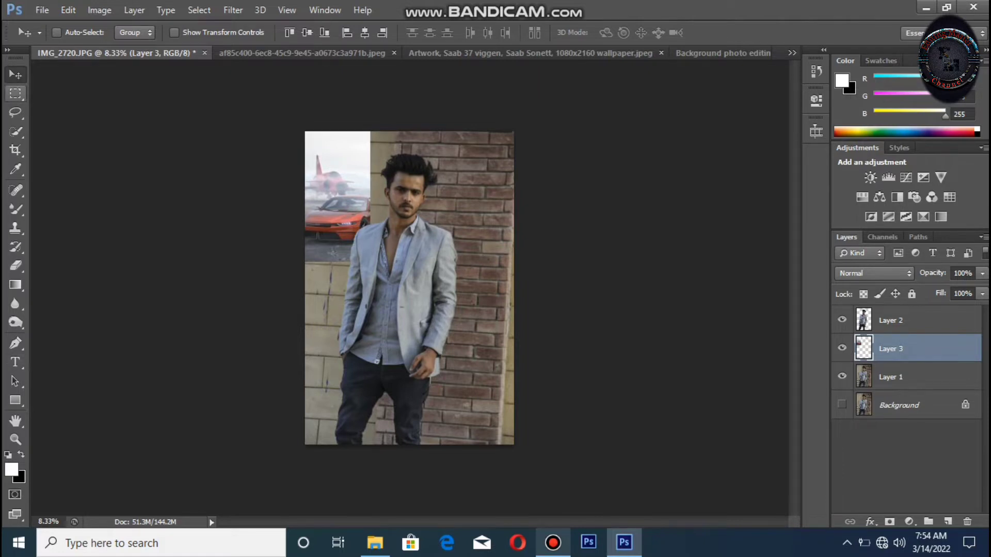
pyautogui.click(15, 93)
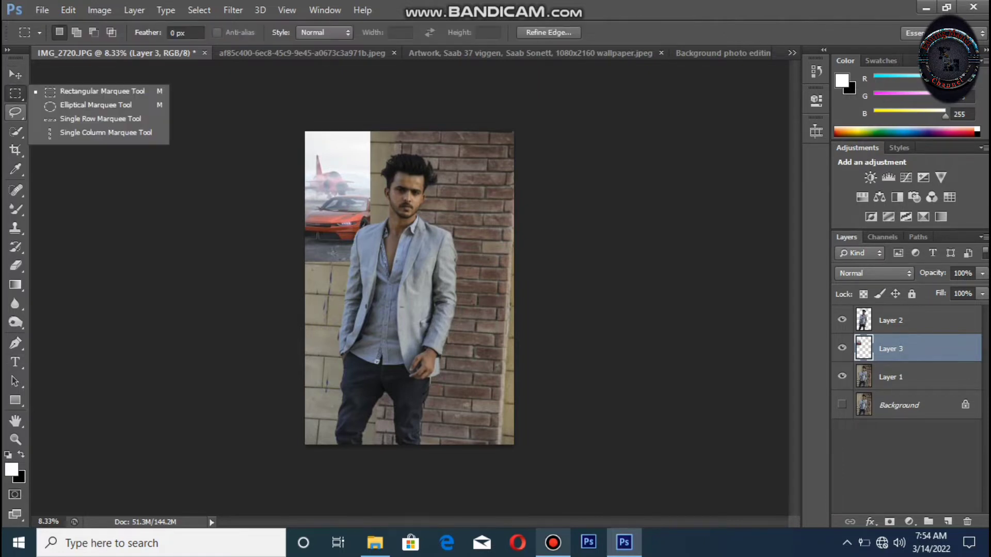
pyautogui.click(15, 112)
pyautogui.click(15, 130)
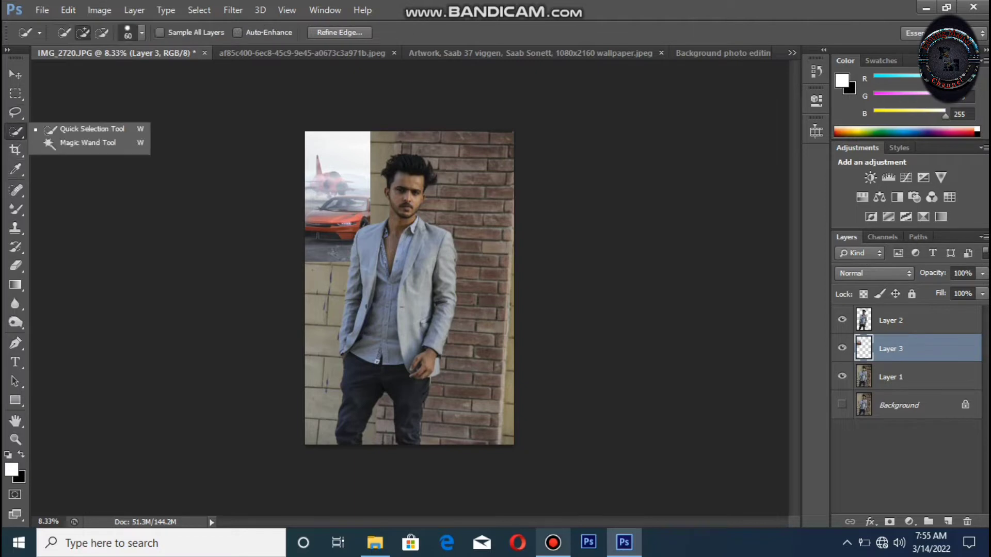
pyautogui.click(15, 149)
pyautogui.click(15, 169)
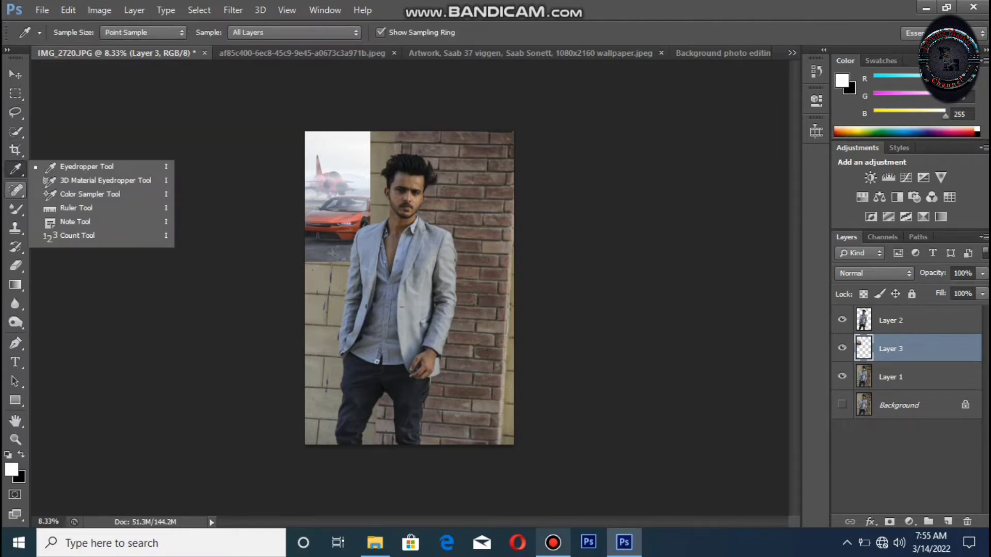
pyautogui.click(15, 362)
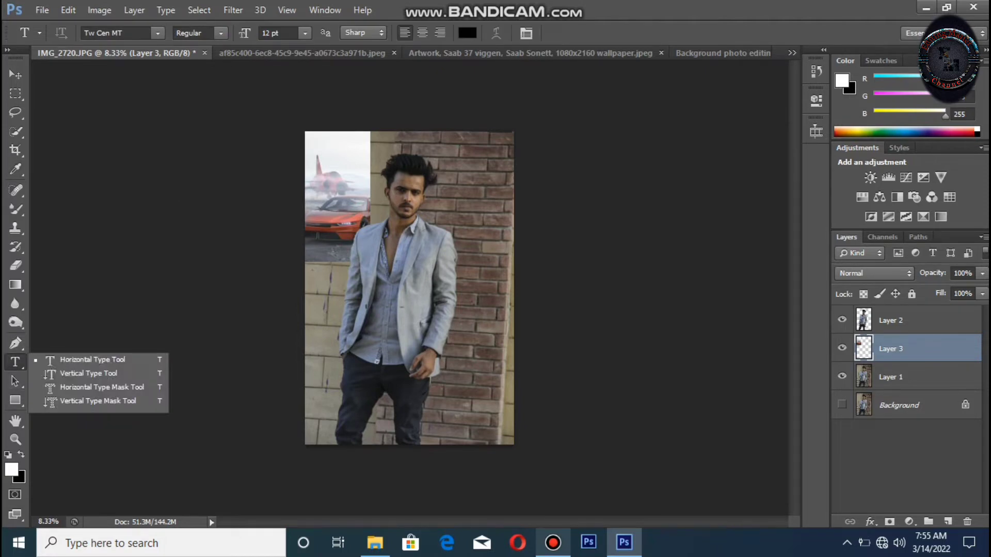
pyautogui.press('Escape')
pyautogui.hotkey('ctrl', 't')
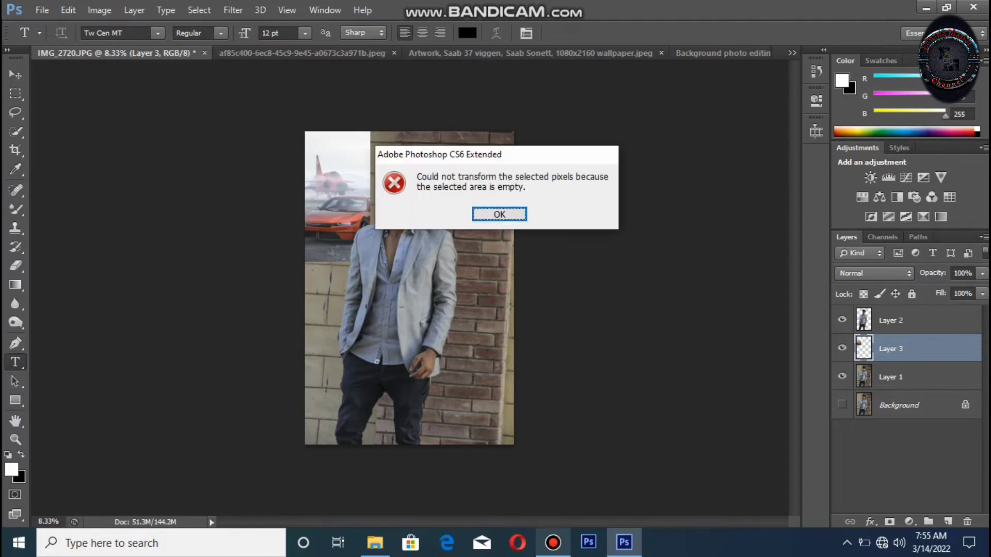
pyautogui.press('Return')
# Step: Copy the whole blurred city street image and paste it into IMG_2720.JPG as a layer above the car wallpaper
pyautogui.click(338, 53)
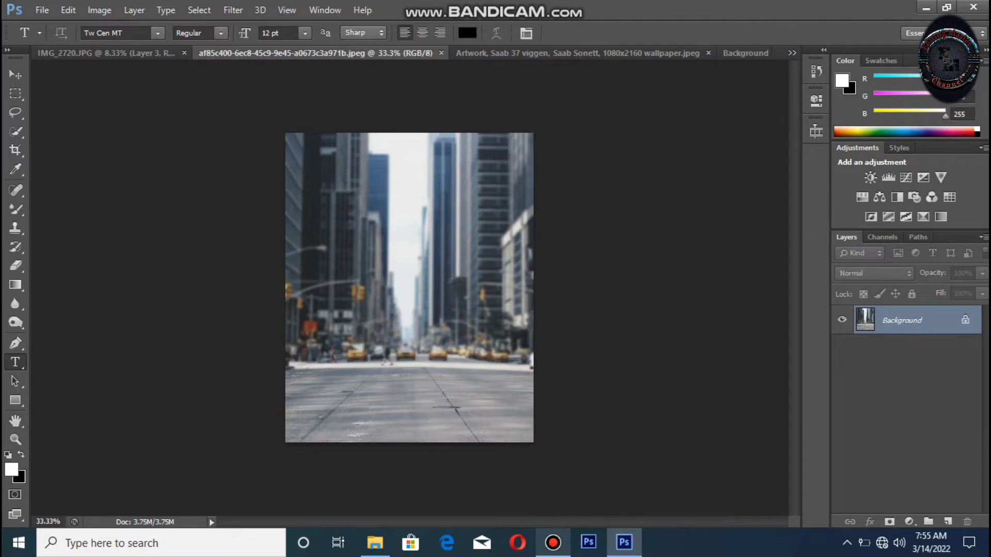
pyautogui.press('w')
pyautogui.press('v')
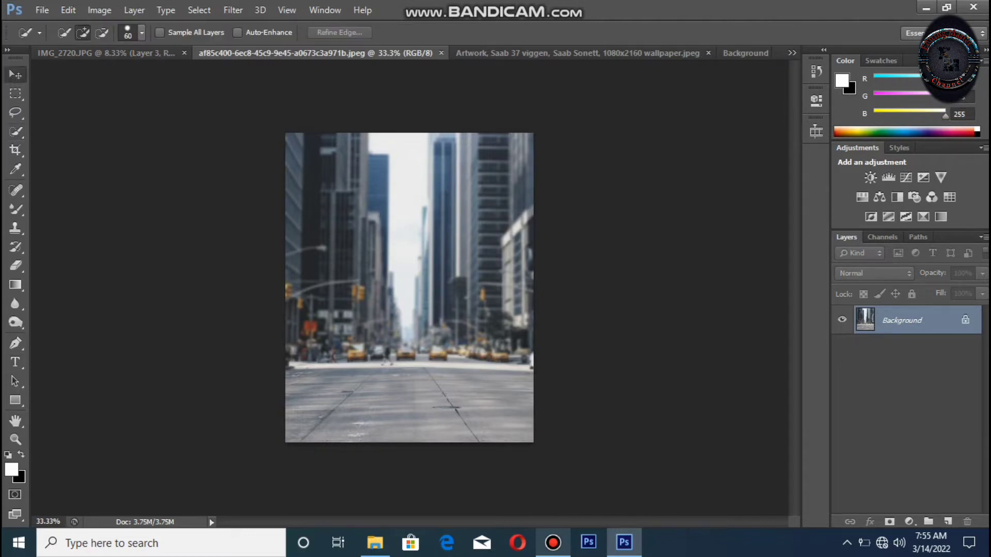
pyautogui.hotkey('ctrl', 'a')
pyautogui.hotkey('ctrl', 'c')
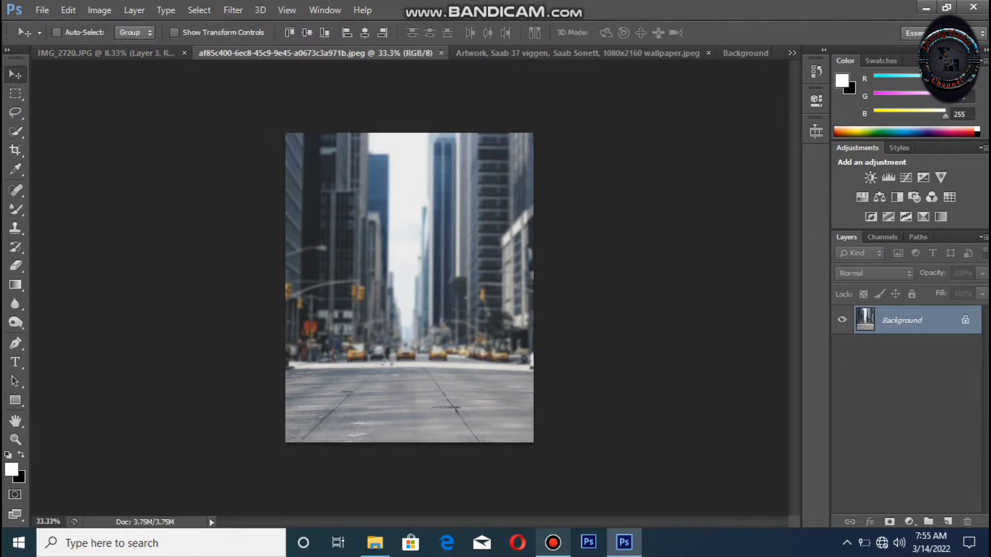
pyautogui.hotkey('ctrl', 'shift', 'Tab')
pyautogui.hotkey('ctrl', 'v')
pyautogui.hotkey('ctrl', 't')
pyautogui.press('Return')
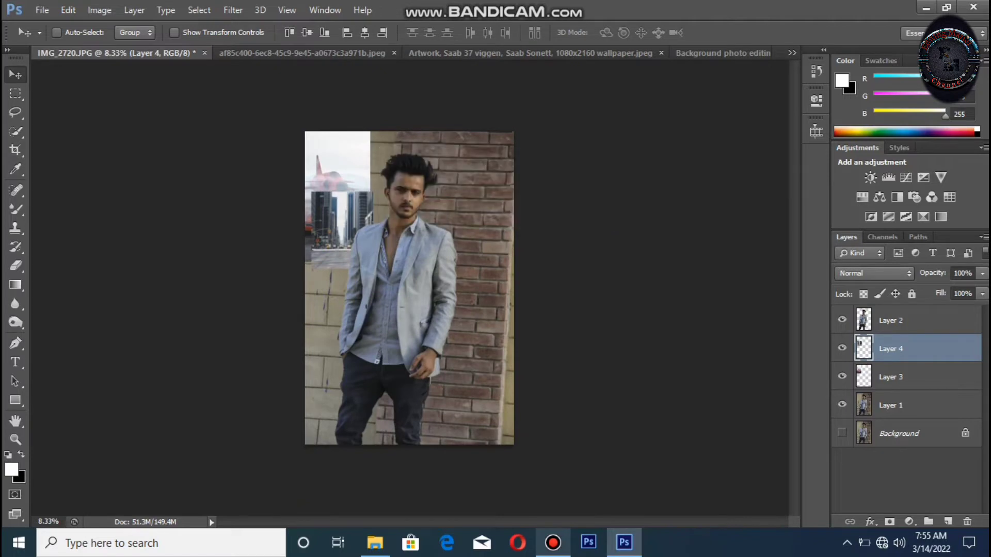
# Step: Clear the selection and hide the pasted city street layer
pyautogui.hotkey('ctrl', 'd')
pyautogui.hotkey('ctrl', 't')
pyautogui.press('Escape')
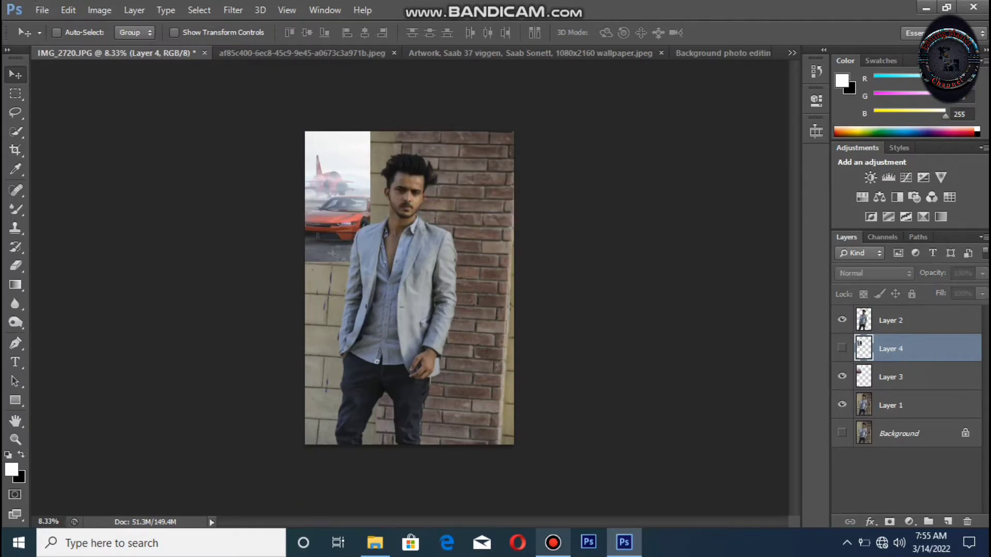
# Step: Stretch the car wallpaper in Layer 3 to 320% width and 240% height, filling the whole canvas
pyautogui.hotkey('alt', '[')
pyautogui.hotkey('ctrl', 't')
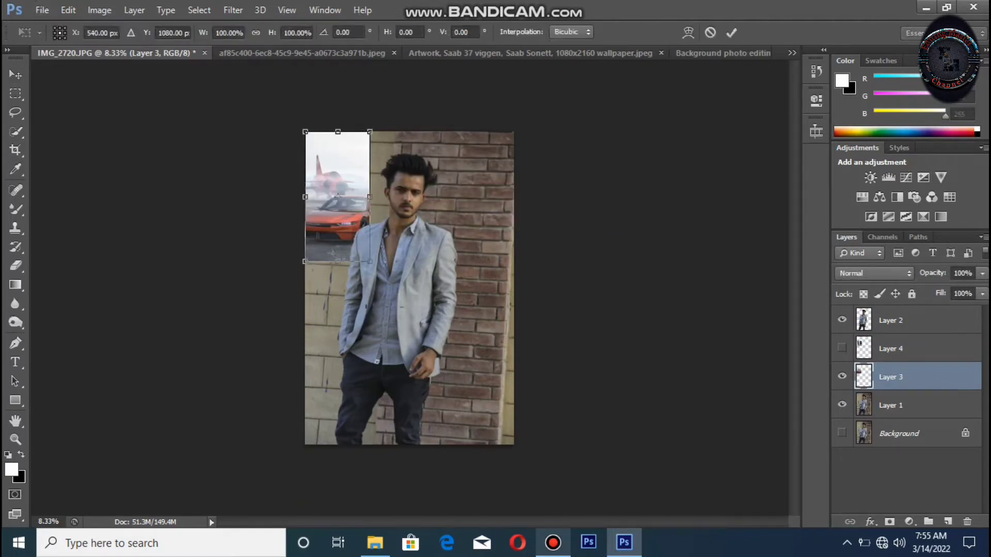
pyautogui.moveTo(369, 262); pyautogui.dragTo(513, 444)
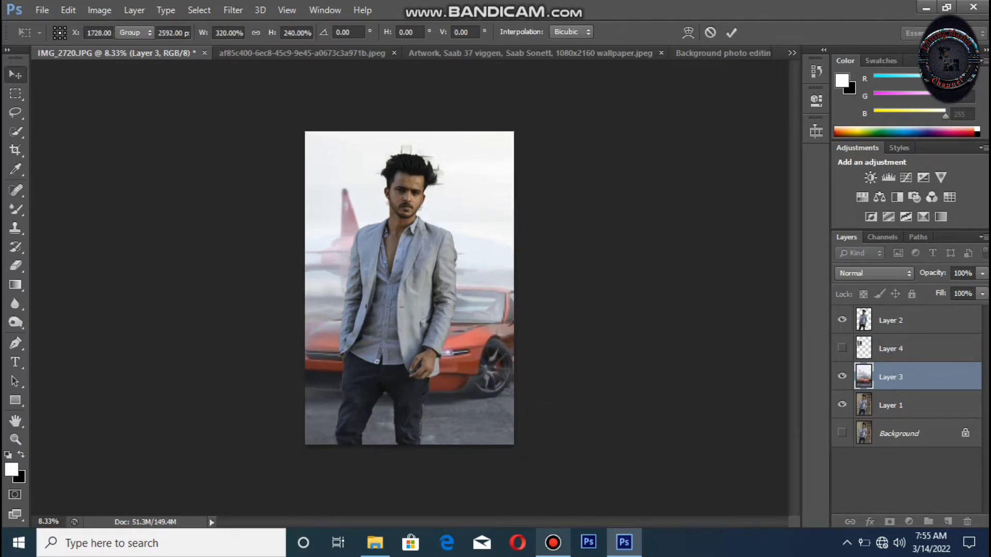
pyautogui.press('Return')
pyautogui.hotkey('ctrl', '0')
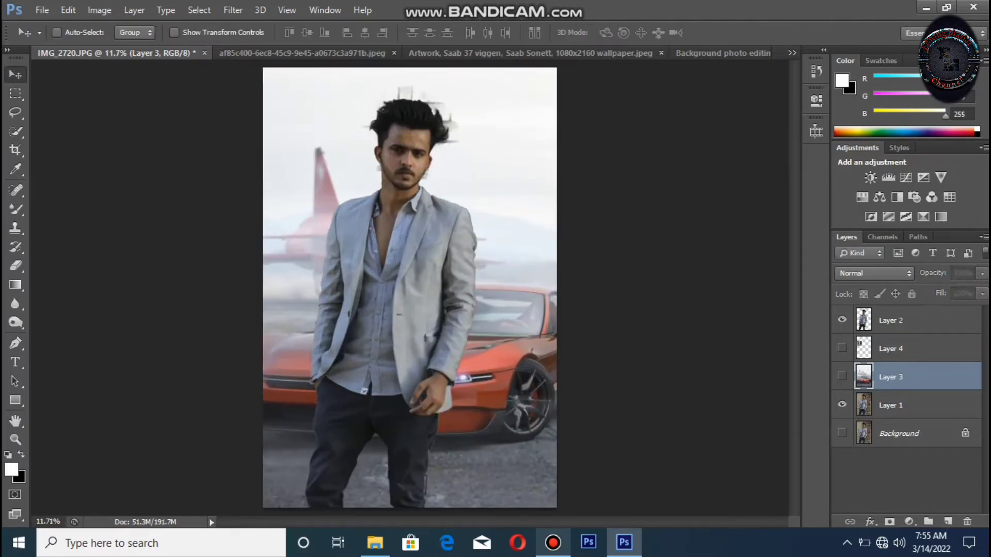
# Step: Narrow the car wallpaper in Layer 3 to 84.20% width, keeping its left edge in place
pyautogui.hotkey('ctrl', 't')
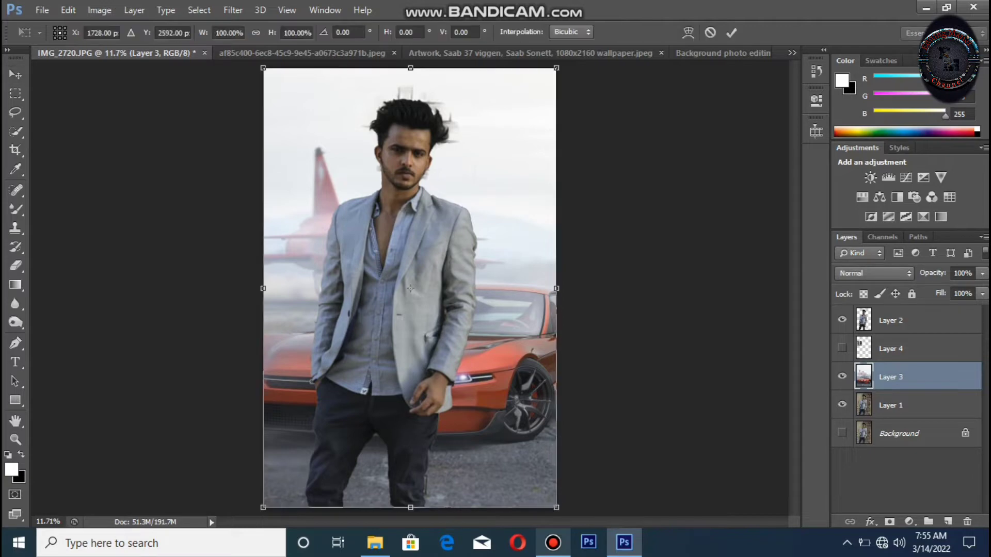
pyautogui.moveTo(556, 288); pyautogui.dragTo(509, 288)
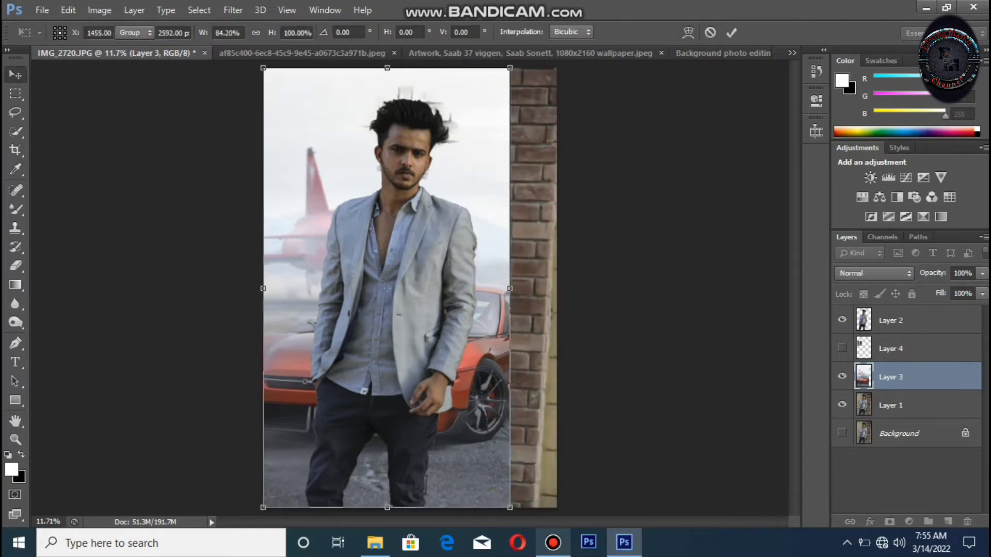
pyautogui.press('Return')
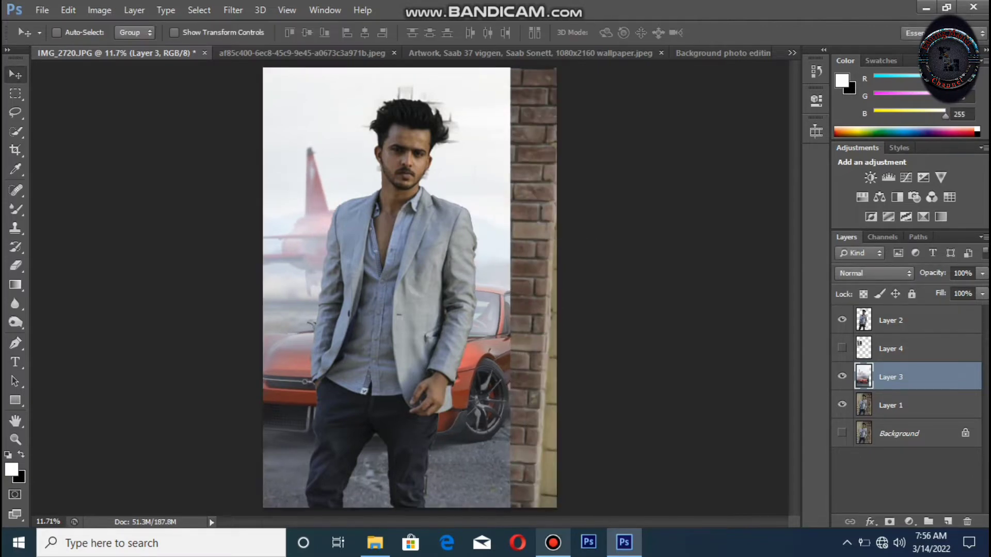
# Step: Crop the canvas's right side to the edge of the car wallpaper, cutting off the exposed brick wall
pyautogui.press('c')
pyautogui.moveTo(556, 288); pyautogui.dragTo(534, 268)
pyautogui.press('Return')
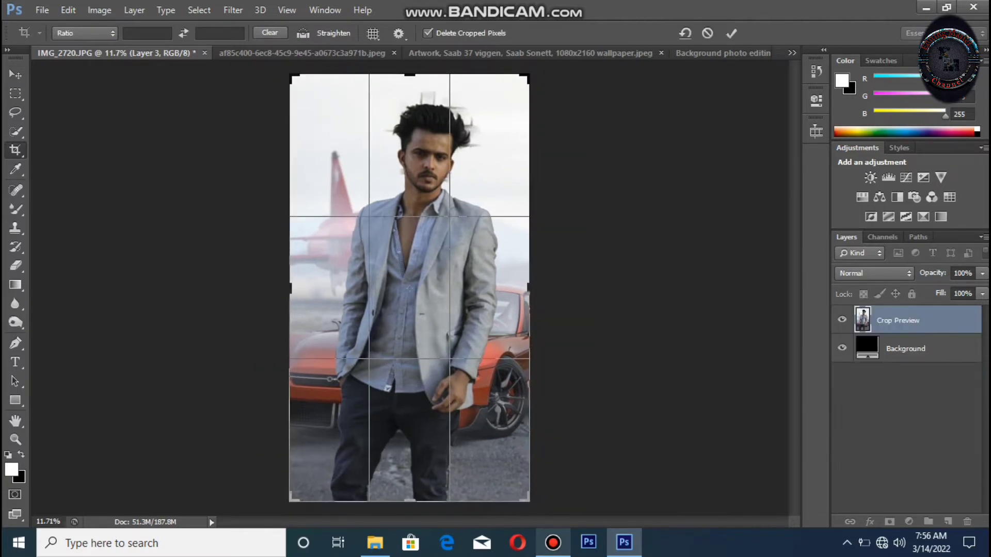
# Step: Duplicate the cut-out man in Layer 2 and scale the original down to 91.72% height behind the copy
pyautogui.click(888, 321)
pyautogui.hotkey('ctrl', 'j')
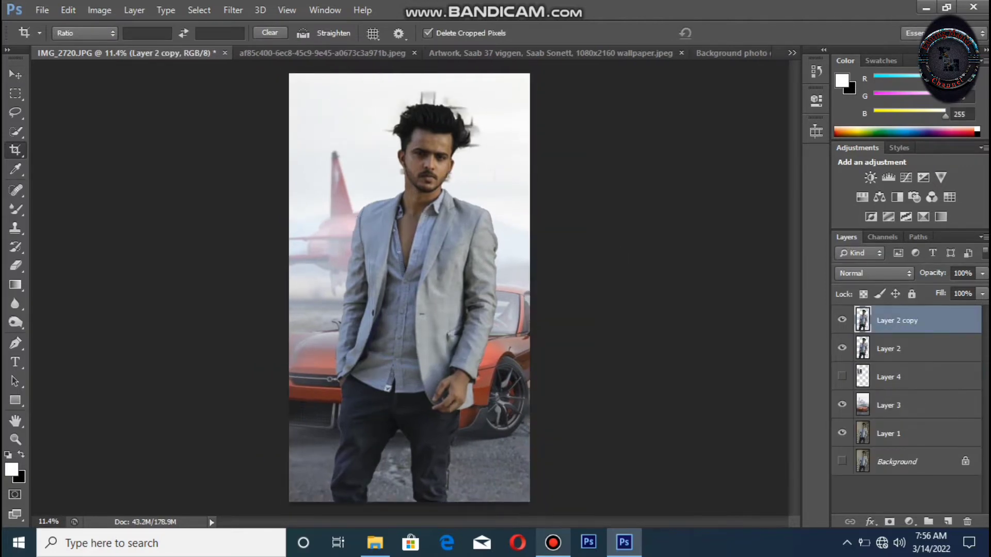
pyautogui.click(888, 349)
pyautogui.hotkey('ctrl', 't')
pyautogui.moveTo(497, 91); pyautogui.dragTo(472, 125)
pyautogui.press('Return')
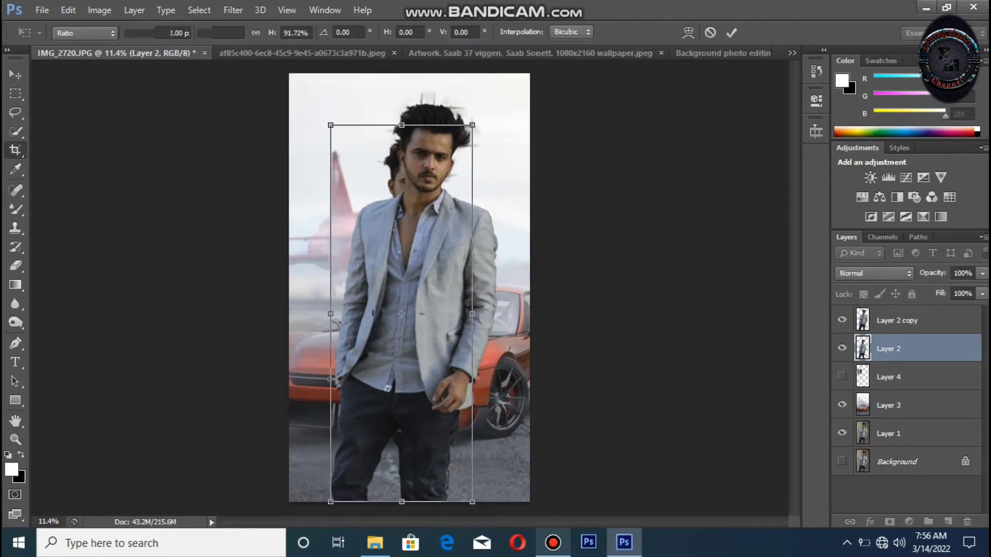
# Step: Hide Layer 2 copy and shrink the man in Layer 2 slightly more from the top
pyautogui.click(841, 320)
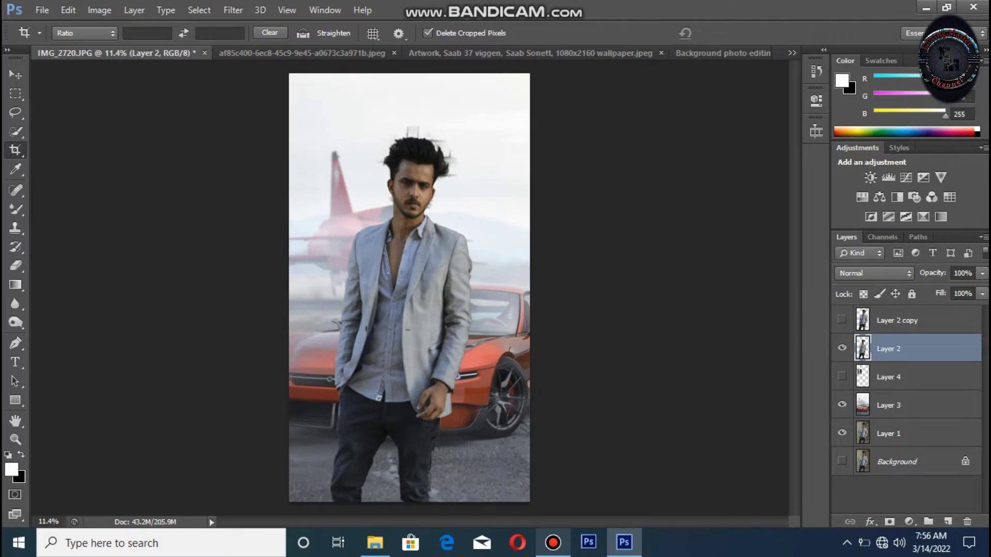
pyautogui.hotkey('ctrl', 't')
pyautogui.moveTo(472, 125); pyautogui.dragTo(473, 140)
pyautogui.press('Return')
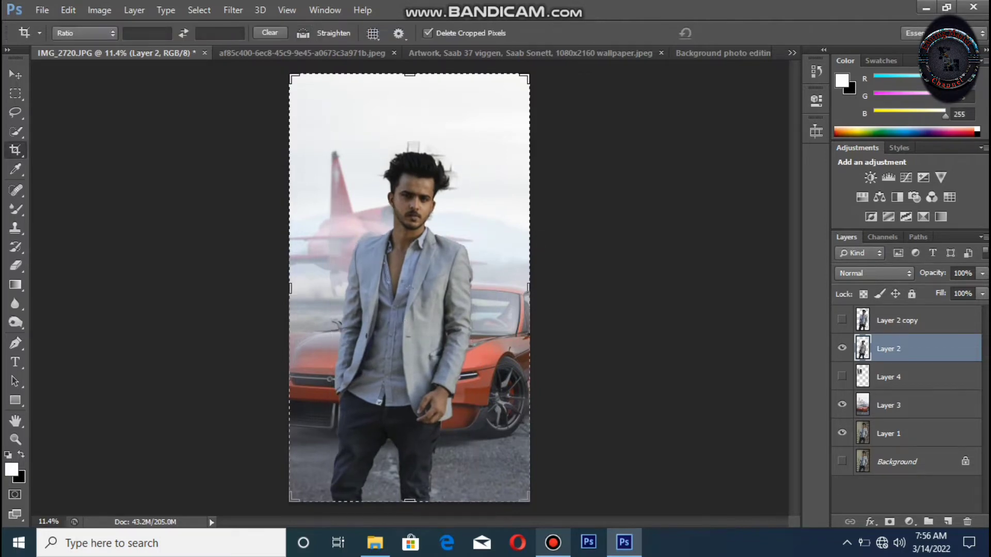
# Step: Erase the leftover brick fragments above the man's hair and along its right side on Layer 2, reducing the Eraser to 80 px
pyautogui.press('w')
pyautogui.hotkey('ctrl', '+')
pyautogui.hotkey('ctrl', '+')
pyautogui.hotkey('ctrl', '+')
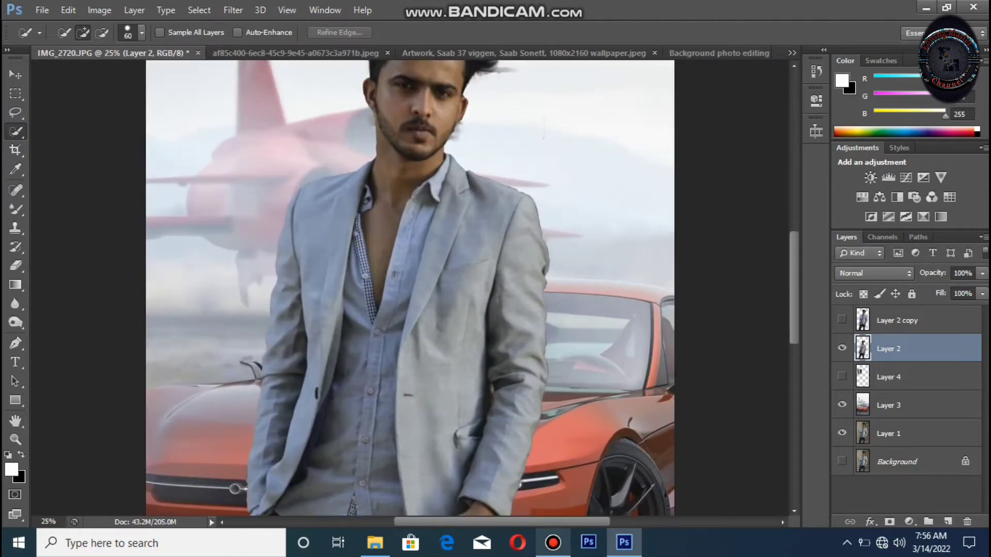
pyautogui.scroll(5, 409, 288)
pyautogui.hotkey('ctrl', '+')
pyautogui.hotkey('ctrl', '+')
pyautogui.press('e')
pyautogui.press(']')
pyautogui.press(']')
pyautogui.press(']')
pyautogui.press(']')
pyautogui.press(']')
pyautogui.press(']')
pyautogui.press(']')
pyautogui.press(']')
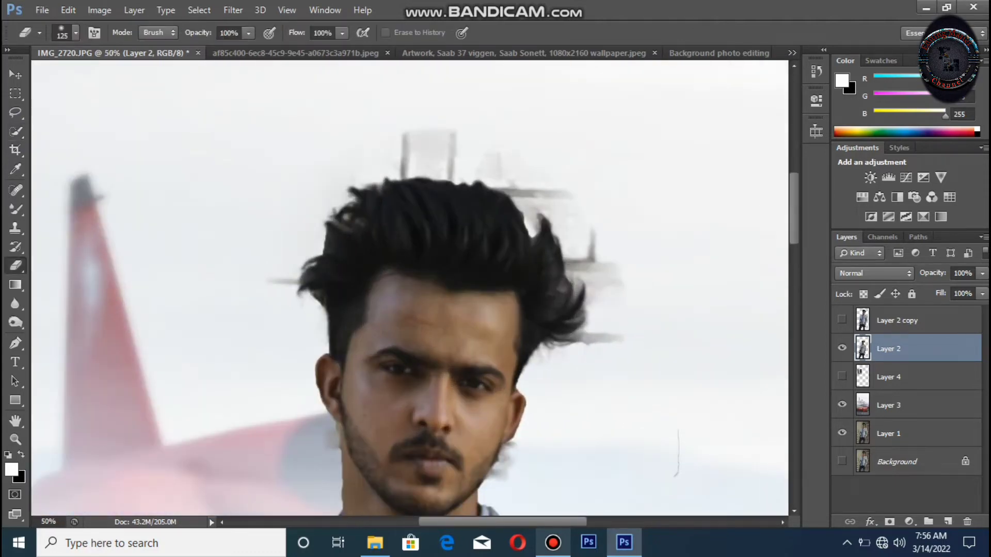
pyautogui.moveTo(425, 138)
pyautogui.mouseDown()
pyautogui.moveTo(438, 141)
pyautogui.moveTo(405, 144)
pyautogui.moveTo(404, 164)
pyautogui.moveTo(445, 168)
pyautogui.moveTo(407, 171)
pyautogui.mouseUp()
pyautogui.press(']')
pyautogui.press(']')
pyautogui.moveTo(501, 165)
pyautogui.mouseDown()
pyautogui.moveTo(562, 191)
pyautogui.moveTo(503, 193)
pyautogui.moveTo(591, 232)
pyautogui.moveTo(593, 263)
pyautogui.moveTo(572, 264)
pyautogui.moveTo(560, 232)
pyautogui.moveTo(531, 212)
pyautogui.moveTo(547, 234)
pyautogui.mouseUp()
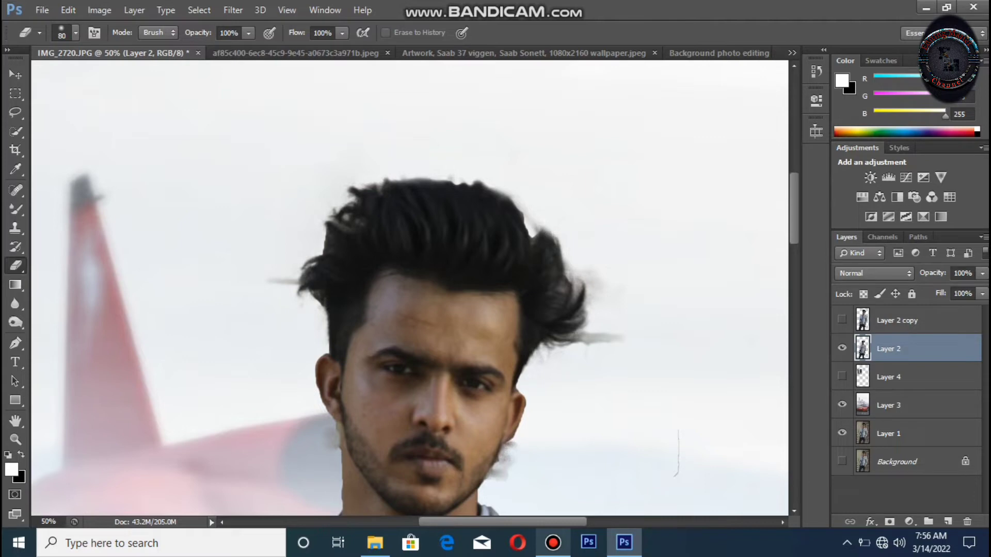
pyautogui.moveTo(601, 278)
pyautogui.mouseDown()
pyautogui.moveTo(616, 336)
pyautogui.moveTo(589, 337)
pyautogui.moveTo(596, 294)
pyautogui.mouseUp()
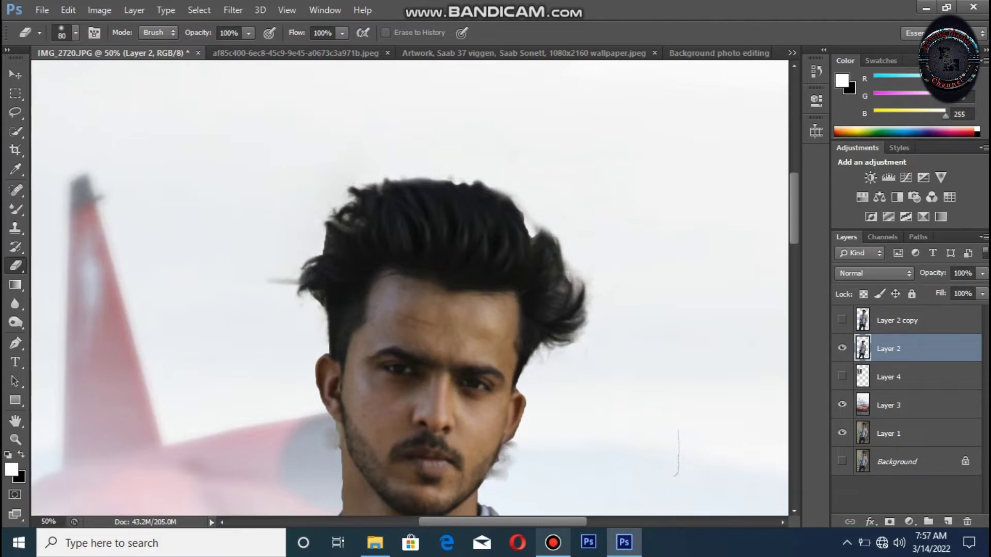
# Step: Erase the remaining background remnants beside the left hair tips, right jaw and left neck with a 45 px Eraser
pyautogui.moveTo(291, 283)
pyautogui.mouseDown()
pyautogui.moveTo(276, 282)
pyautogui.moveTo(299, 274)
pyautogui.mouseUp()
pyautogui.moveTo(510, 443)
pyautogui.mouseDown()
pyautogui.moveTo(493, 473)
pyautogui.moveTo(511, 463)
pyautogui.mouseUp()
pyautogui.moveTo(333, 448)
pyautogui.mouseDown()
pyautogui.moveTo(333, 431)
pyautogui.moveTo(339, 506)
pyautogui.mouseUp()
pyautogui.hotkey('ctrl', '0')
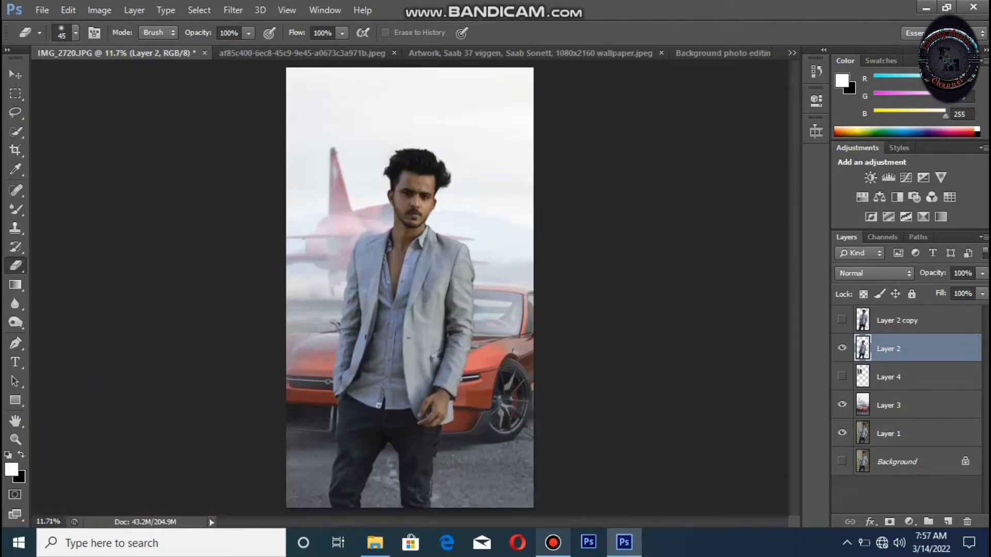
pyautogui.hotkey('ctrl', '+')
pyautogui.hotkey('ctrl', '+')
pyautogui.hotkey('ctrl', '+')
pyautogui.scroll(3, 410, 288)
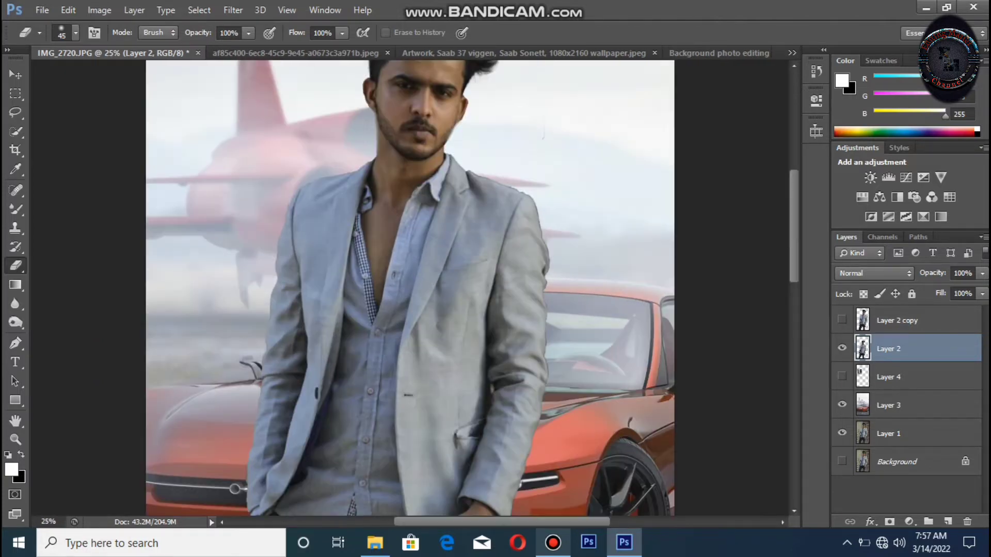
pyautogui.hotkey('ctrl', '0')
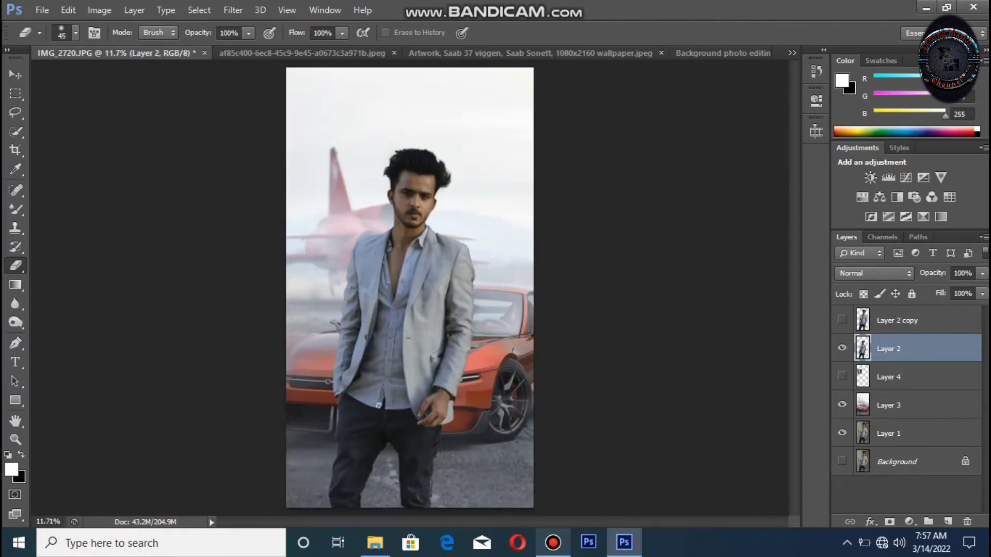
# Step: Set up the Smudge tool with a 59 px brush preset at 50% strength for the man's hair edge
pyautogui.hotkey('ctrl', '+')
pyautogui.hotkey('ctrl', '+')
pyautogui.hotkey('ctrl', '+')
pyautogui.scroll(5, 409, 288)
pyautogui.hotkey('ctrl', '+')
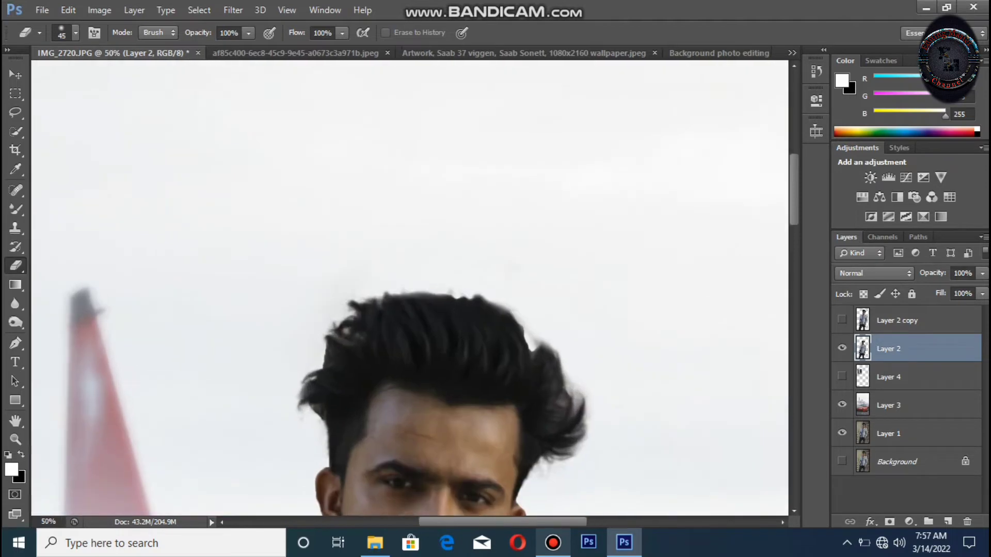
pyautogui.click(16, 303)
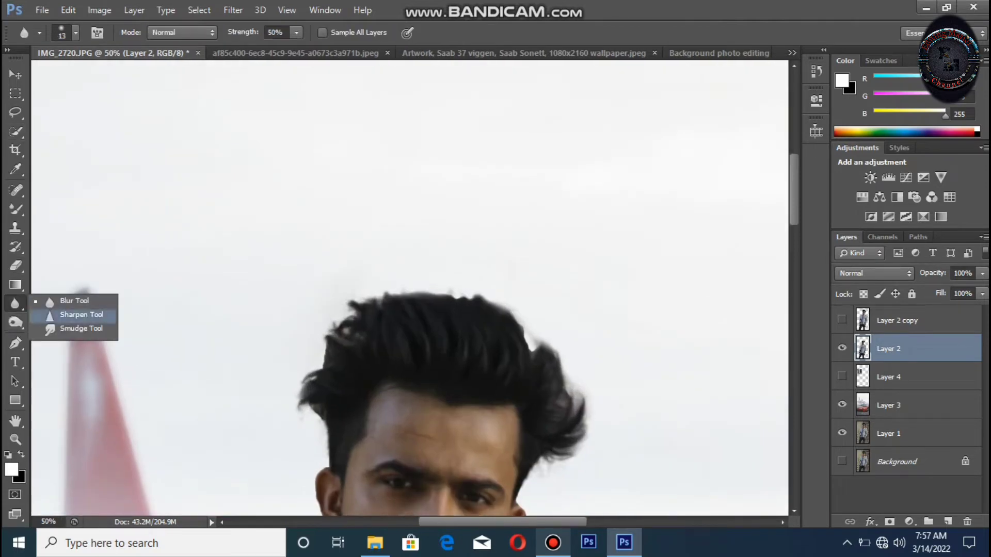
pyautogui.click(81, 329)
pyautogui.rightClick(78, 324)
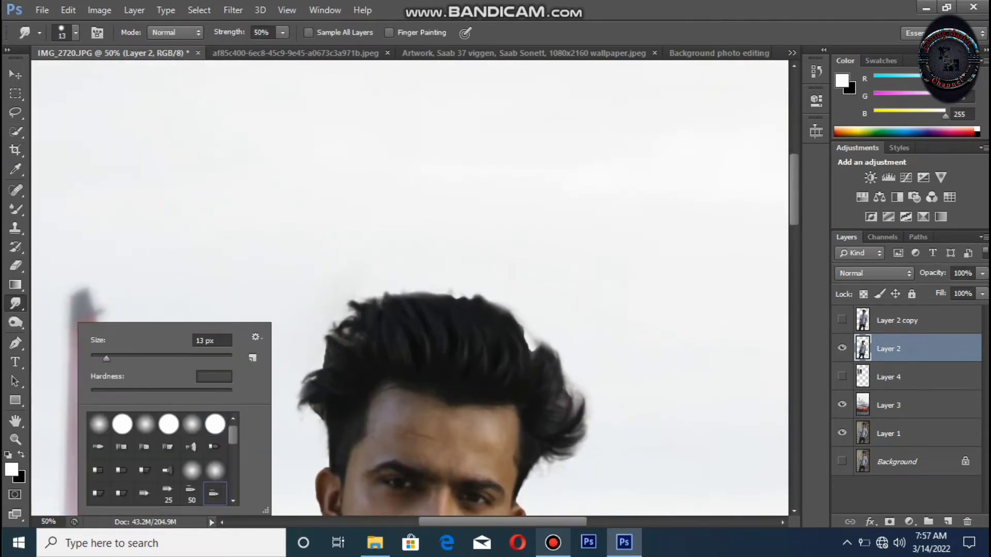
pyautogui.scroll(-5, 158, 459)
pyautogui.click(169, 493)
pyautogui.press('Return')
pyautogui.press('Return')
pyautogui.press('Return')
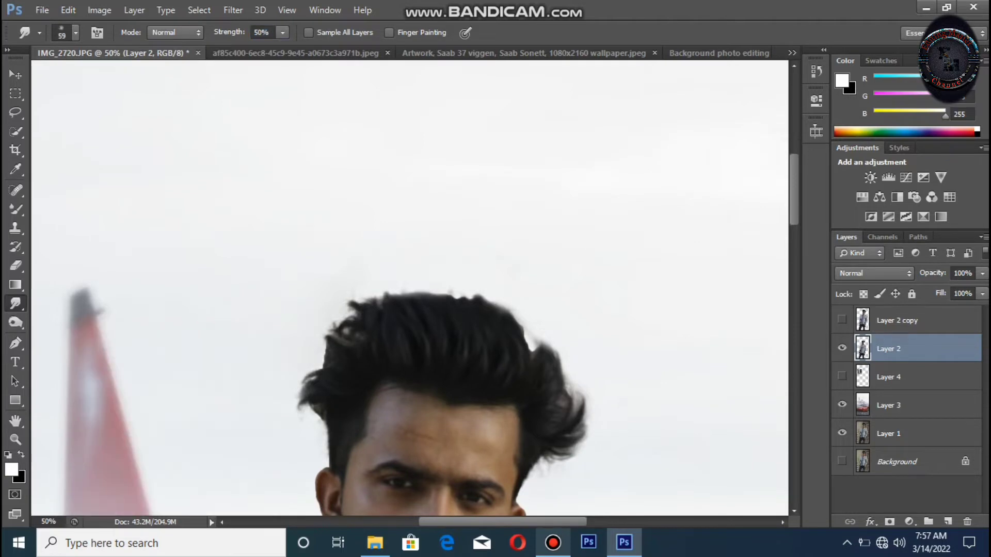
# Step: Smudge the upper right and top edge of the man's hair outward with a 150 px brush, undoing the first stroke
pyautogui.moveTo(531, 360); pyautogui.dragTo(541, 336)
pyautogui.hotkey('ctrl', 'z')
pyautogui.press(']')
pyautogui.press(']')
pyautogui.press(']')
pyautogui.moveTo(518, 338)
pyautogui.mouseDown()
pyautogui.moveTo(524, 319)
pyautogui.moveTo(496, 299)
pyautogui.mouseUp()
pyautogui.moveTo(475, 308)
pyautogui.mouseDown()
pyautogui.moveTo(476, 294)
pyautogui.moveTo(385, 293)
pyautogui.mouseUp()
pyautogui.hotkey('ctrl', '0')
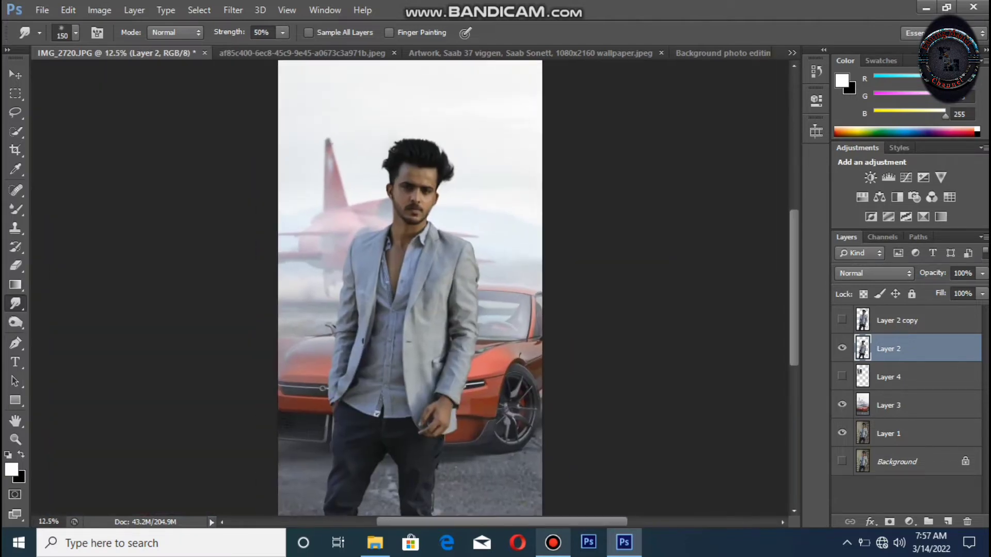
# Step: Erase the leftover fragments along the outer edge of the right trouser leg with a 45 px Eraser
pyautogui.press('e')
pyautogui.hotkey('ctrl', '+')
pyautogui.hotkey('ctrl', '+')
pyautogui.hotkey('ctrl', '+')
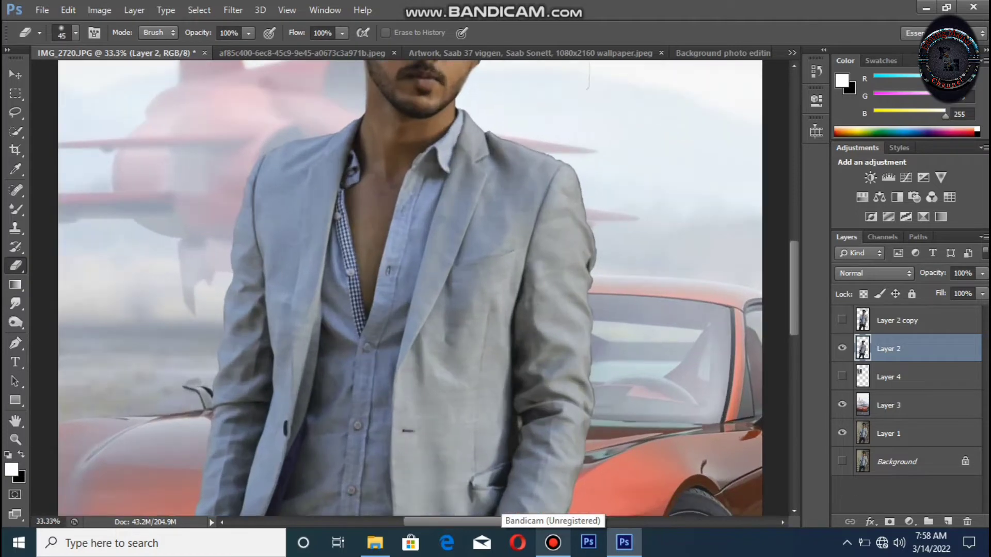
pyautogui.scroll(-10, 410, 288)
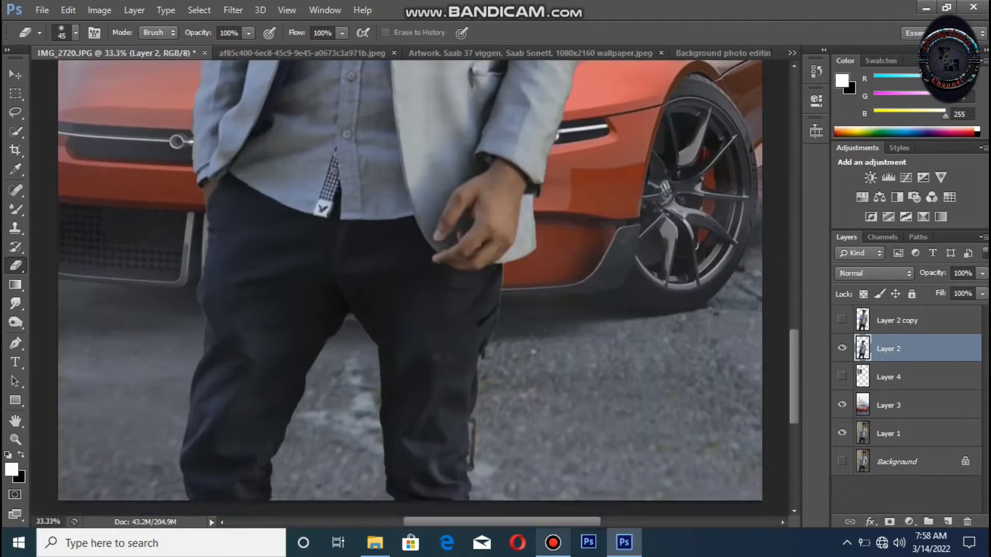
pyautogui.moveTo(474, 292); pyautogui.dragTo(472, 334)
pyautogui.click(553, 543)
pyautogui.click(552, 543)
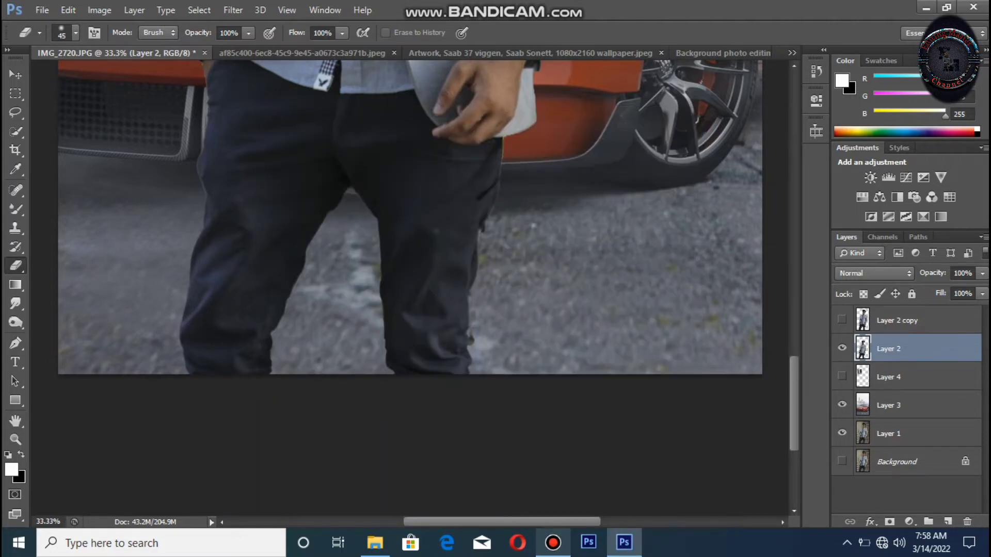
pyautogui.moveTo(471, 333); pyautogui.dragTo(468, 365)
# Step: Reduce the Eraser to 30 px and erase the background remnant beside the ear on the right side of the face
pyautogui.scroll(10, 410, 289)
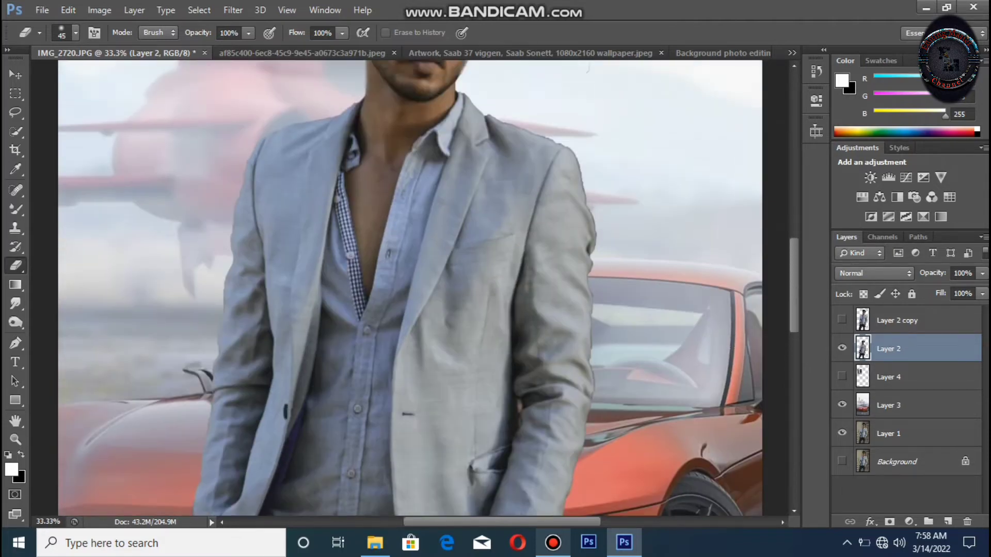
pyautogui.scroll(2, 410, 289)
pyautogui.hotkey('ctrl', '+')
pyautogui.hotkey('ctrl', '+')
pyautogui.press('[')
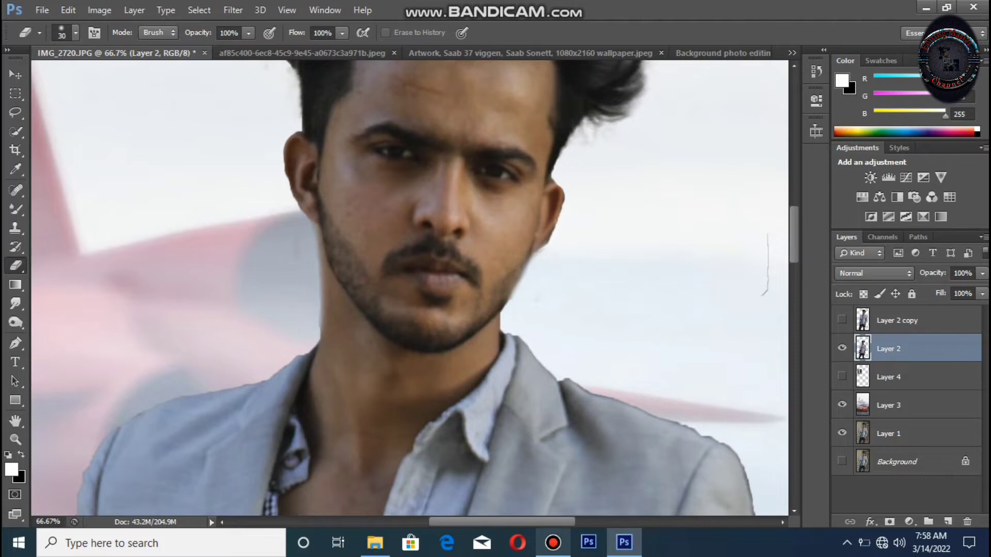
pyautogui.moveTo(560, 224)
pyautogui.mouseDown()
pyautogui.moveTo(546, 251)
pyautogui.moveTo(566, 206)
pyautogui.mouseUp()
# Step: Smudge the jacket's collar and right shoulder edge using a soft round 150 px brush, and enlarge the brush to 175 px
pyautogui.click(15, 304)
pyautogui.rightClick(70, 311)
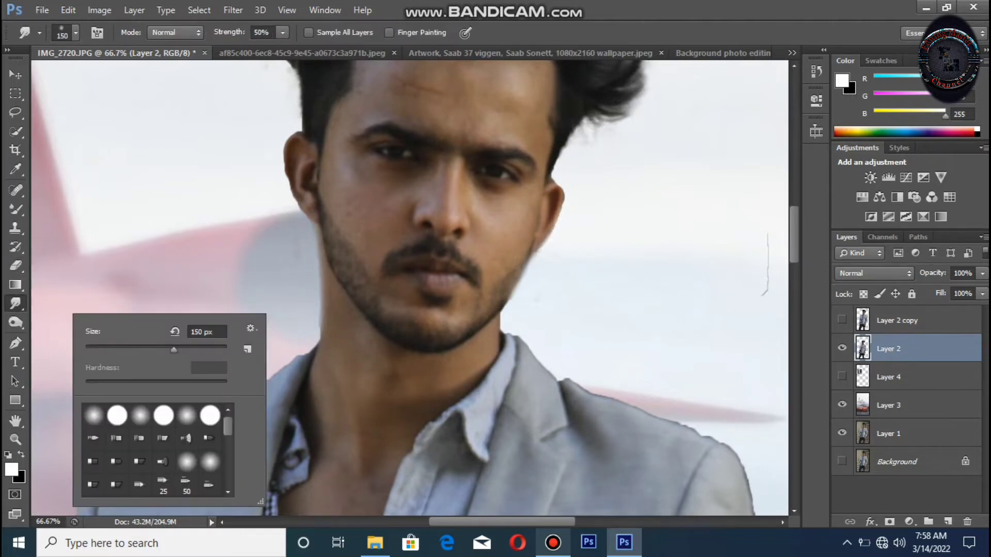
pyautogui.doubleClick(95, 416)
pyautogui.moveTo(605, 399); pyautogui.dragTo(546, 359)
pyautogui.moveTo(668, 421)
pyautogui.mouseDown()
pyautogui.moveTo(727, 445)
pyautogui.moveTo(751, 498)
pyautogui.mouseUp()
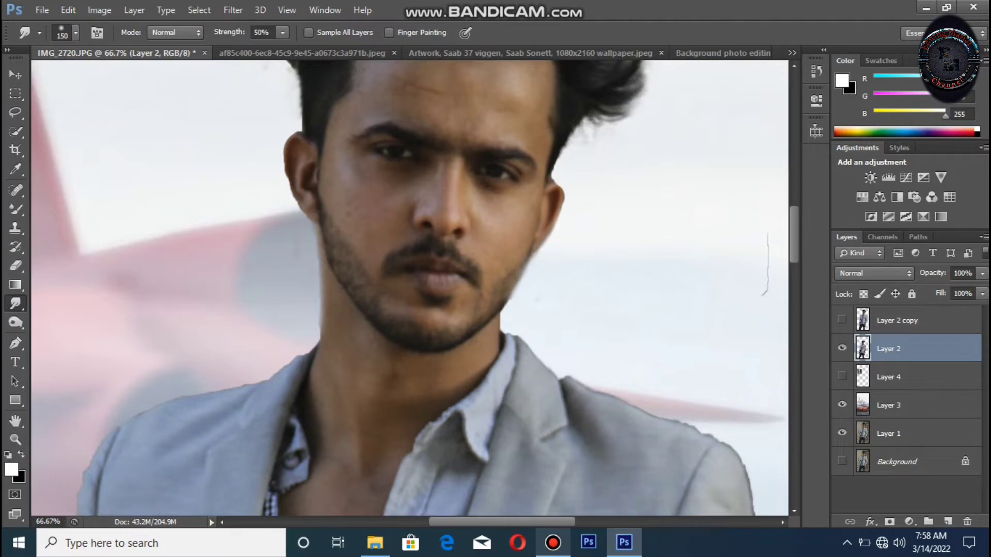
pyautogui.press(']')
# Step: Toggle Layer 2's visibility to check the cut-out and erase the stray thin line in the sky right of the face
pyautogui.click(842, 348)
pyautogui.click(842, 348)
pyautogui.press('e')
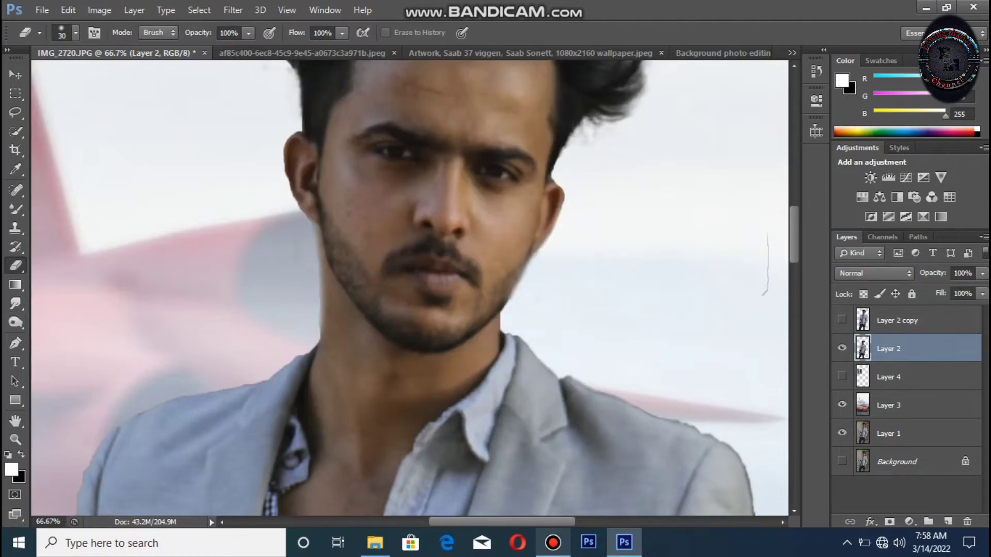
pyautogui.moveTo(767, 232); pyautogui.dragTo(764, 295)
# Step: Smudge the outer edge of the jacket's right upper sleeve with the 175 px brush
pyautogui.click(16, 303)
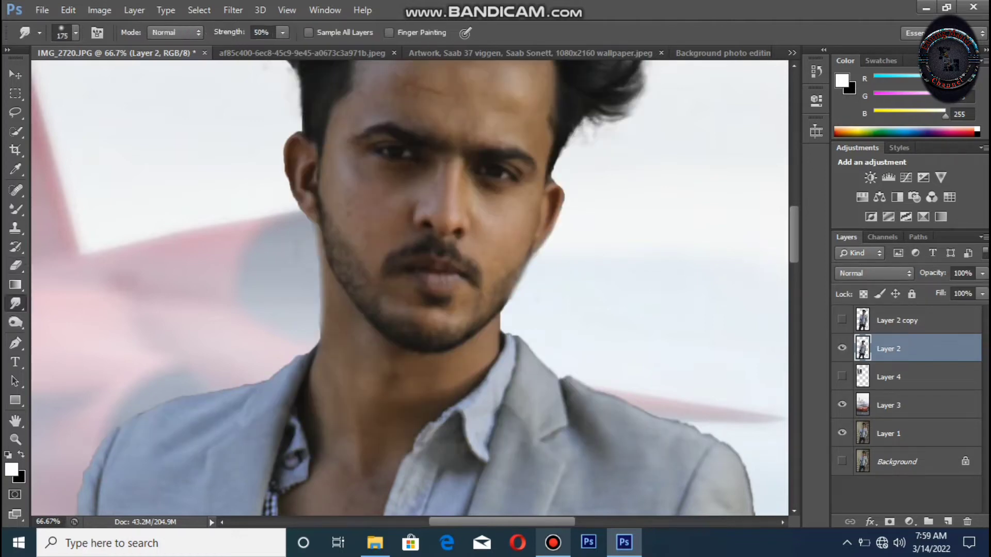
pyautogui.scroll(-5, 410, 288)
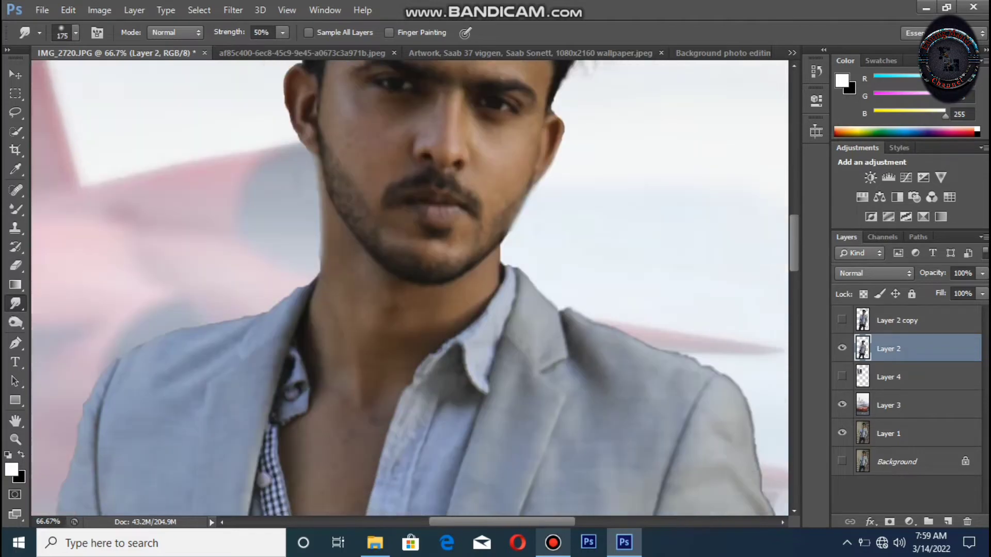
pyautogui.moveTo(770, 426); pyautogui.dragTo(775, 426)
pyautogui.moveTo(764, 478); pyautogui.dragTo(771, 480)
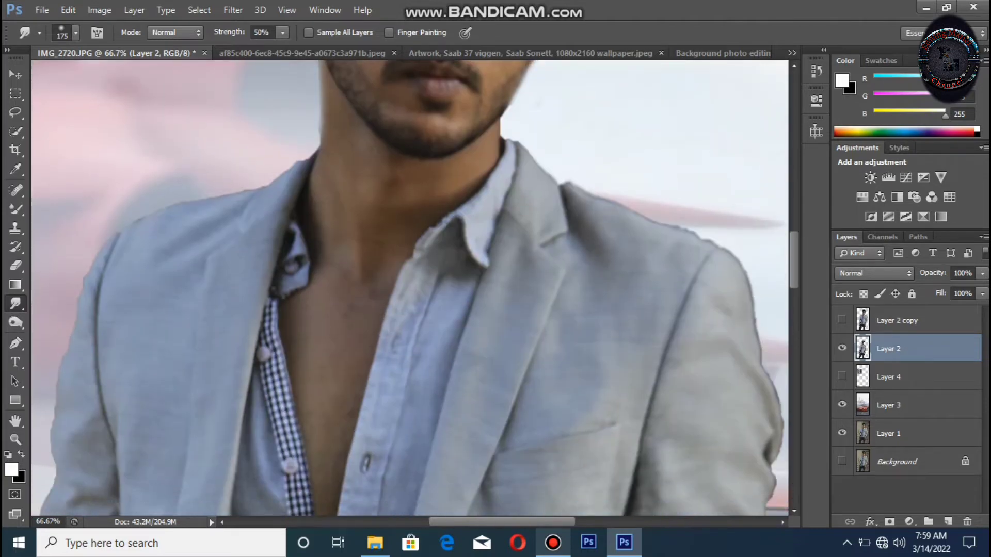
# Step: Smudge the jacket's left collar, shoulder and sleeve edges outward to soften the cut-out outline
pyautogui.moveTo(301, 170); pyautogui.dragTo(297, 163)
pyautogui.moveTo(241, 196); pyautogui.dragTo(239, 188)
pyautogui.moveTo(185, 211); pyautogui.dragTo(182, 203)
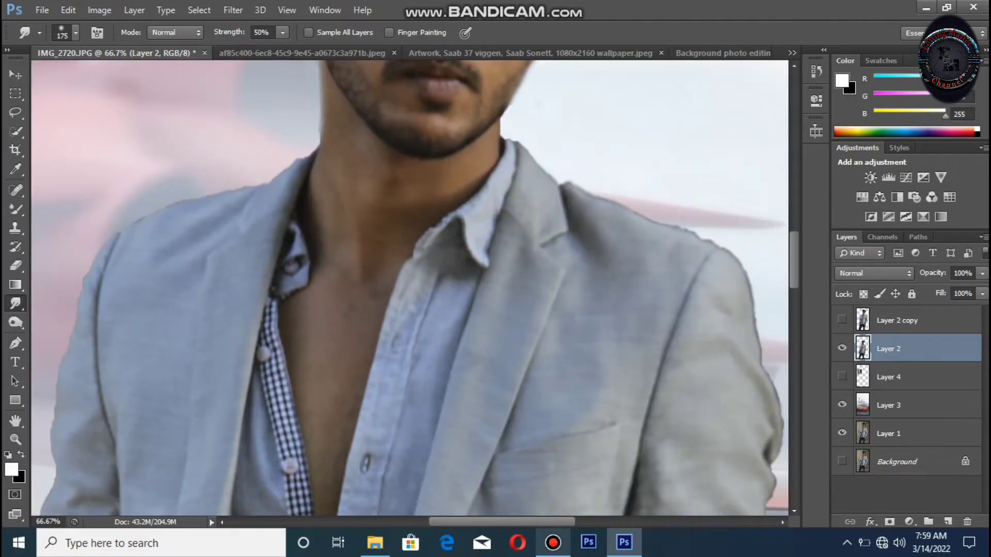
pyautogui.moveTo(111, 270); pyautogui.dragTo(104, 267)
pyautogui.moveTo(99, 317); pyautogui.dragTo(93, 316)
pyautogui.moveTo(60, 392); pyautogui.dragTo(54, 391)
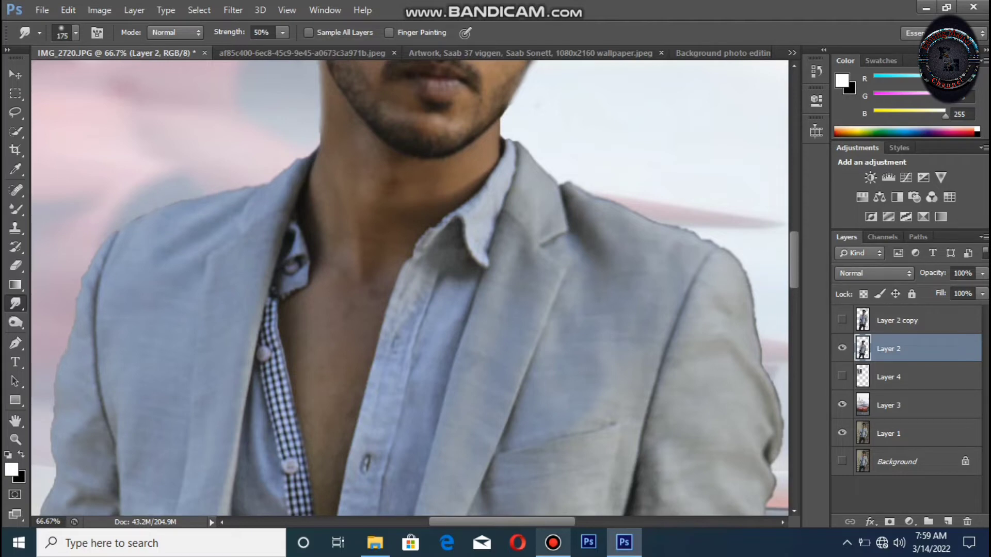
pyautogui.moveTo(57, 454); pyautogui.dragTo(51, 452)
# Step: Enlarge the Smudge brush to 200 px and soften the lower edges of both jacket sleeves
pyautogui.hotkey('ctrl', '-')
pyautogui.press(']')
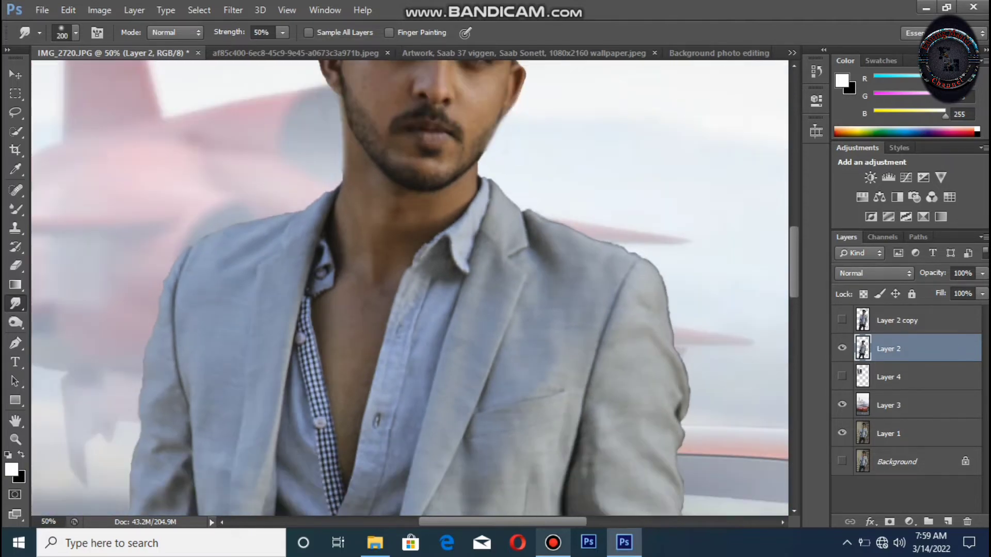
pyautogui.moveTo(673, 494); pyautogui.dragTo(678, 495)
pyautogui.moveTo(138, 471); pyautogui.dragTo(130, 484)
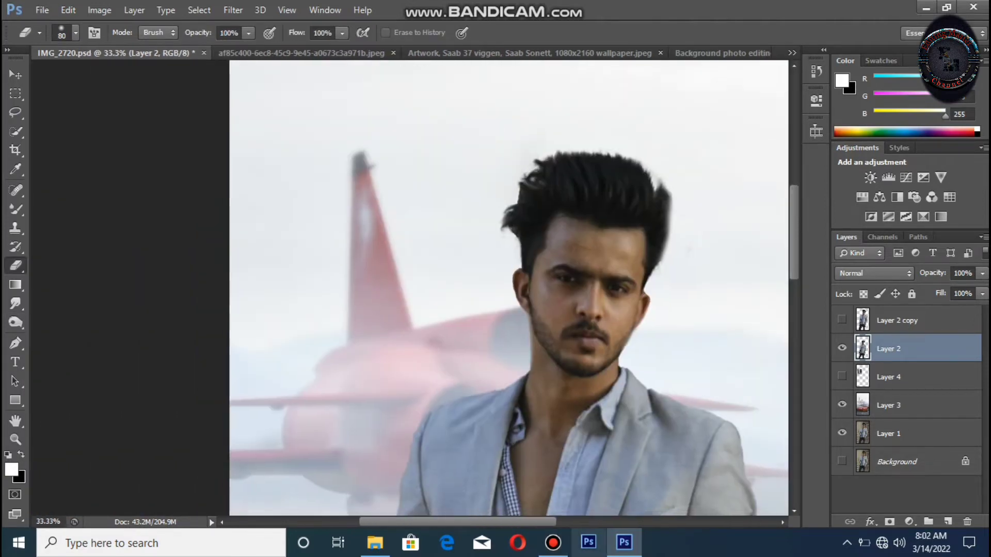
# Step: Set up the Mixer Brush at 50 px with loading after each stroke turned off for retouching the man's face
pyautogui.hotkey('ctrl', '-')
pyautogui.hotkey('ctrl', '-')
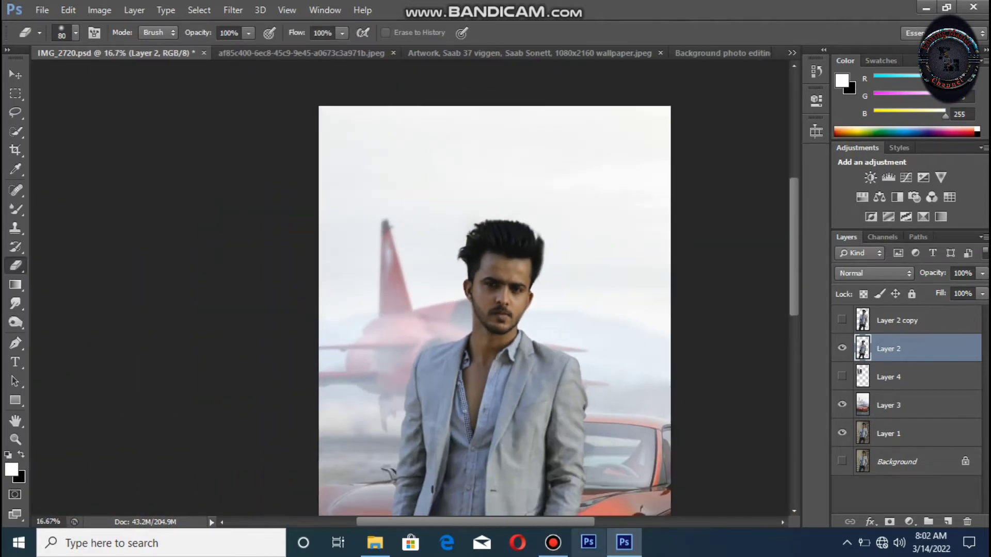
pyautogui.hotkey('ctrl', '-')
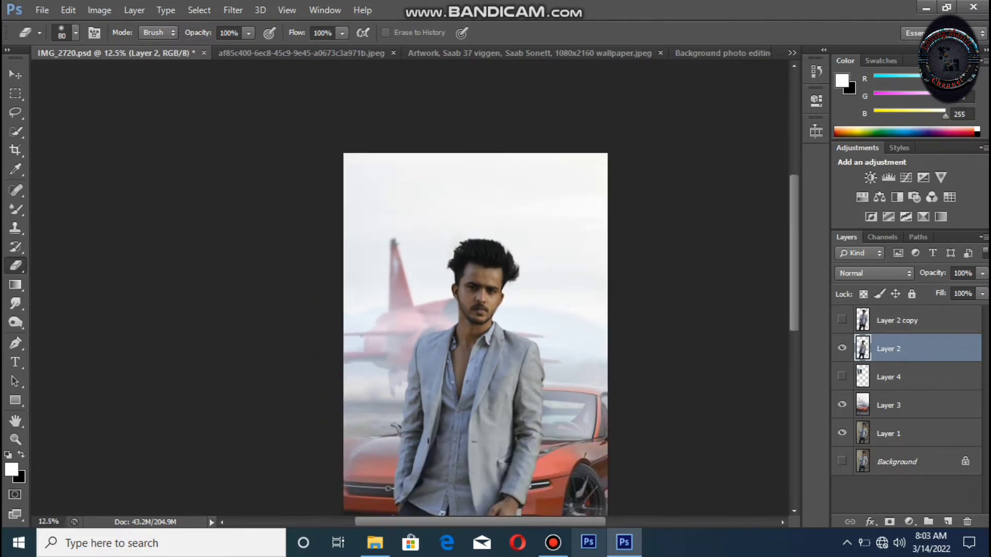
pyautogui.hotkey('ctrl', '+')
pyautogui.hotkey('ctrl', '+')
pyautogui.hotkey('ctrl', '+')
pyautogui.press('b')
pyautogui.hotkey('ctrl', '+')
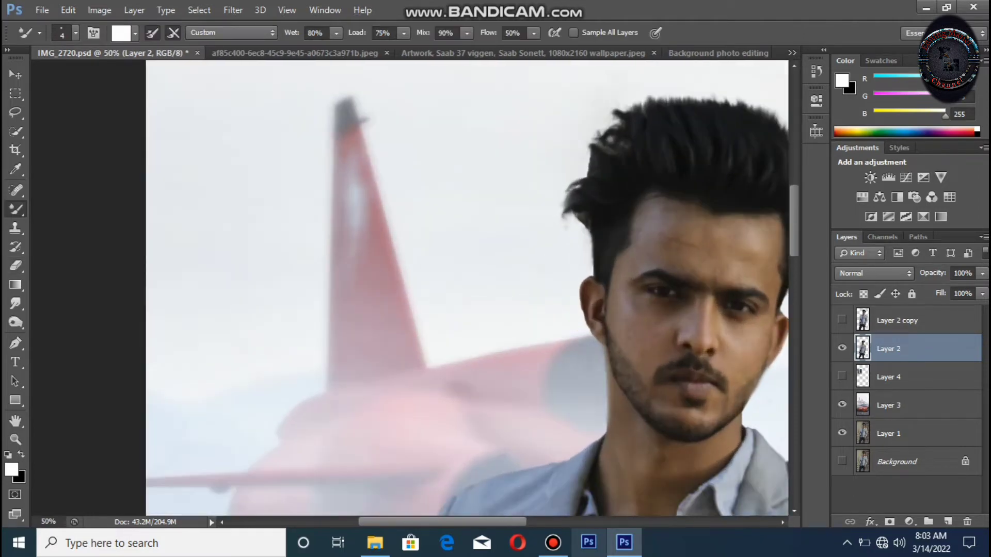
pyautogui.click(153, 33)
pyautogui.press(']')
pyautogui.press(']')
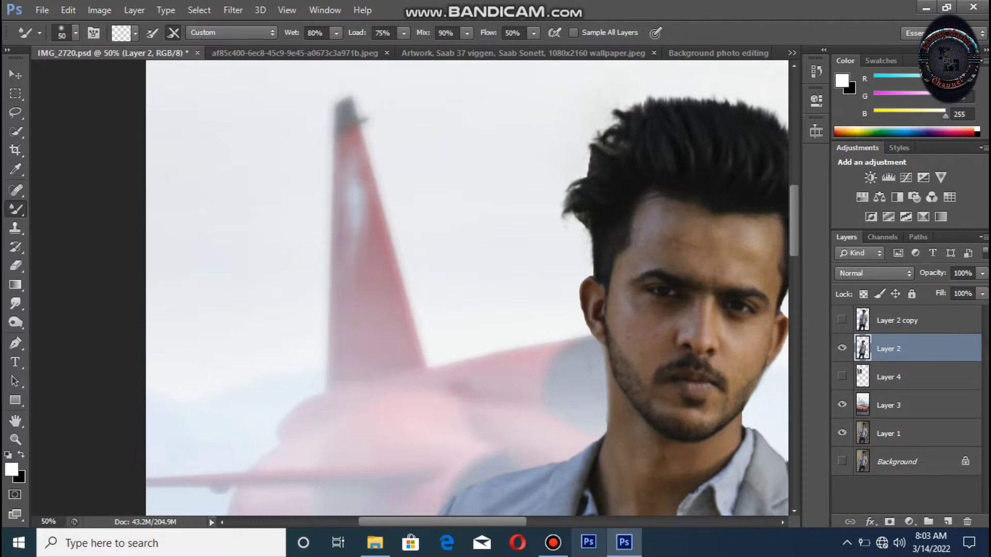
# Step: Smooth the skin on the man's forehead and face in Layer 2 with the Mixer Brush at 90 to 125 px
pyautogui.press(']')
pyautogui.press(']')
pyautogui.press(']')
pyautogui.press('[')
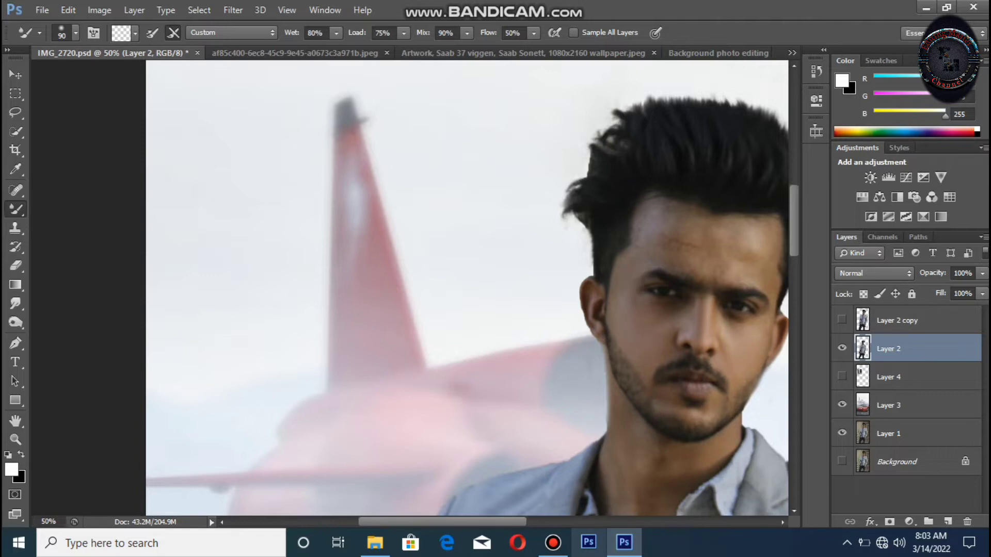
pyautogui.press(']')
pyautogui.press(']')
pyautogui.moveTo(654, 231); pyautogui.dragTo(672, 239)
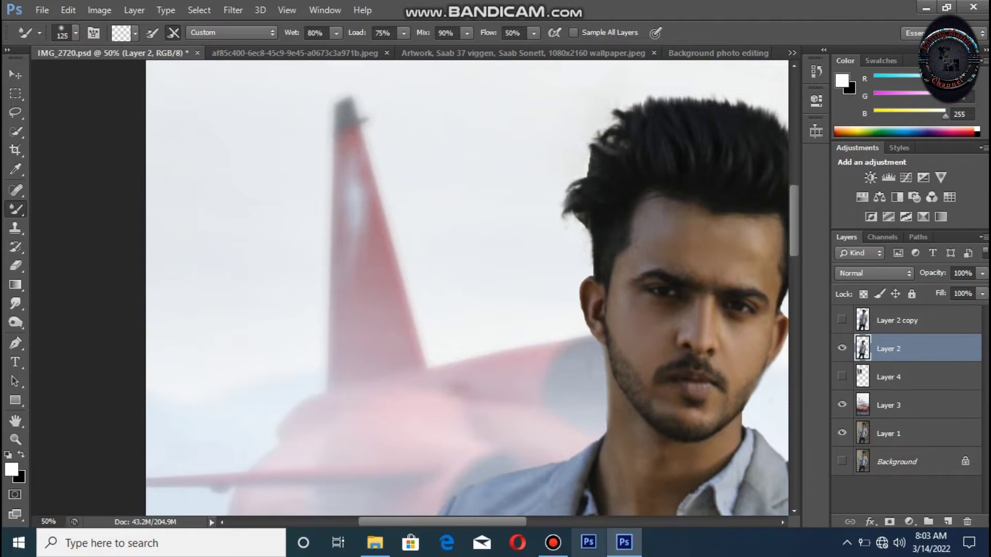
pyautogui.press('[')
pyautogui.press('[')
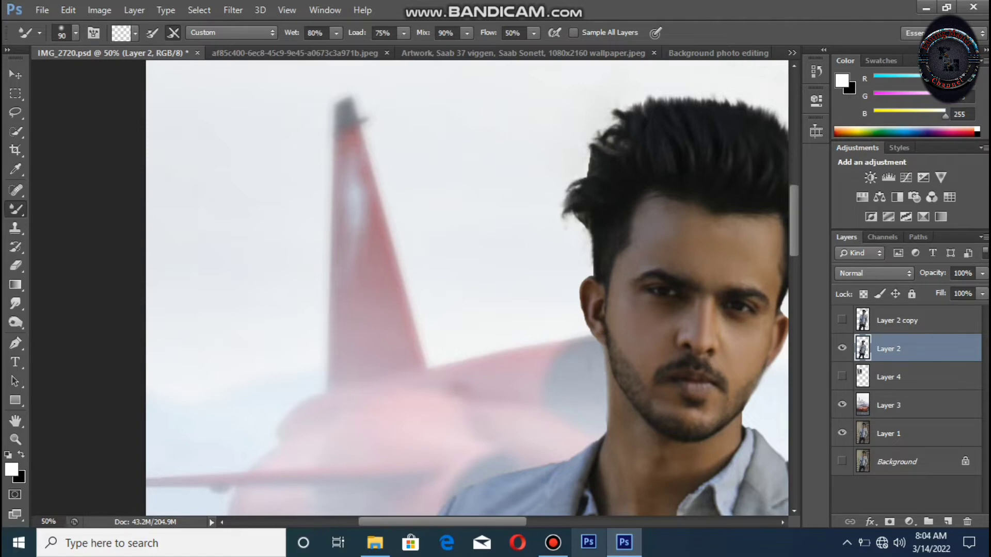
# Step: Add a new empty layer above Layer 2 and save the document
pyautogui.hotkey('ctrl', 'shift', 'n')
pyautogui.press('Return')
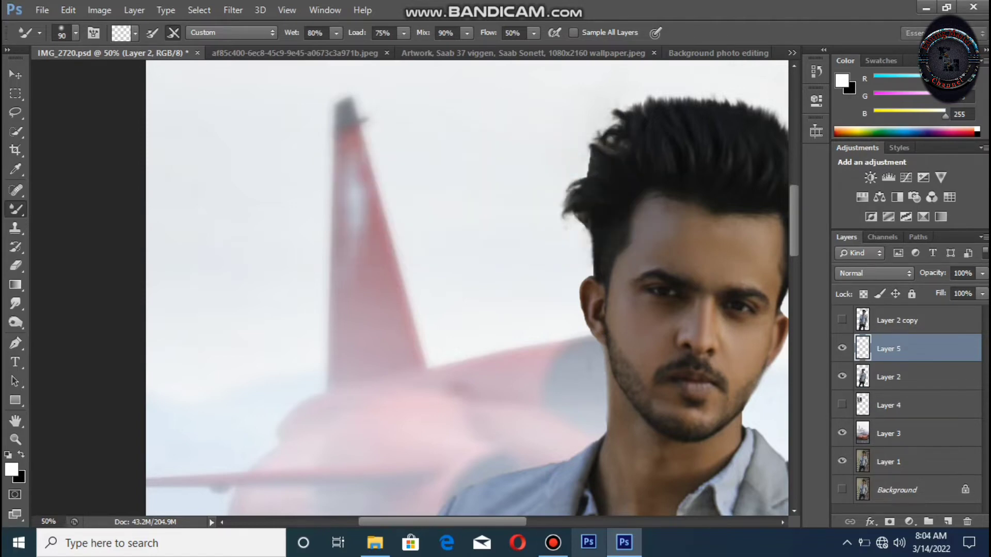
pyautogui.hotkey('ctrl', 's')
# Step: Paint over the beard, moustache and chin in black on the new layer with an 80 px Mixer Brush
pyautogui.press('[')
pyautogui.press('x')
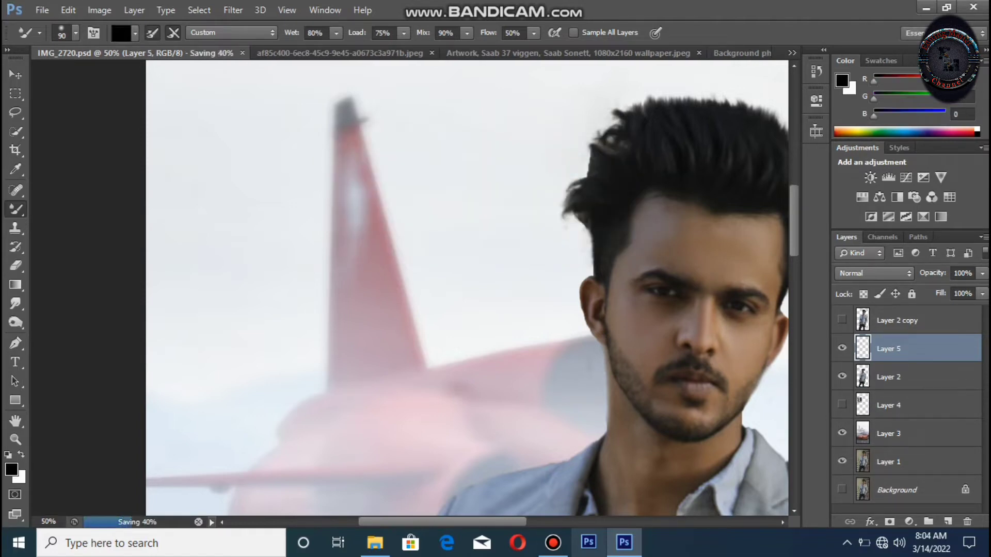
pyautogui.moveTo(645, 395)
pyautogui.mouseDown()
pyautogui.moveTo(609, 343)
pyautogui.moveTo(637, 398)
pyautogui.moveTo(614, 377)
pyautogui.mouseUp()
pyautogui.moveTo(660, 361)
pyautogui.mouseDown()
pyautogui.moveTo(763, 384)
pyautogui.moveTo(650, 425)
pyautogui.moveTo(735, 419)
pyautogui.moveTo(654, 429)
pyautogui.moveTo(719, 433)
pyautogui.mouseUp()
pyautogui.moveTo(678, 395); pyautogui.dragTo(708, 408)
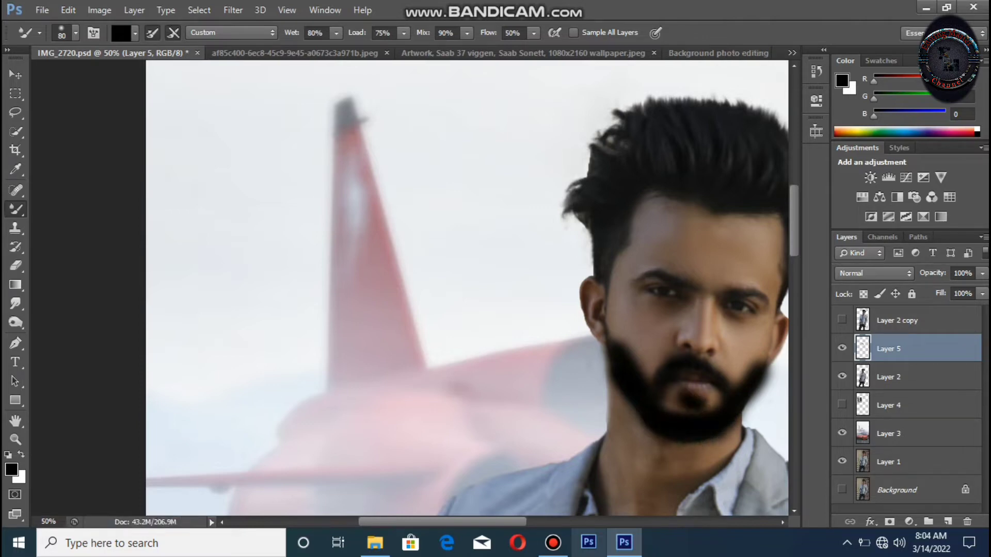
# Step: Set the beard paint layer to Soft Light blending at 45% opacity
pyautogui.click(873, 273)
pyautogui.click(857, 193)
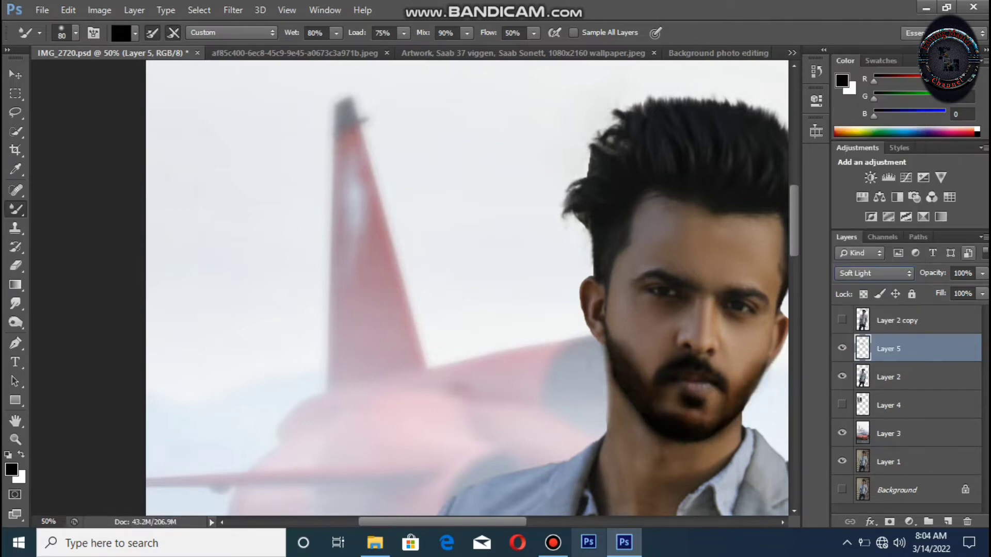
pyautogui.click(981, 273)
pyautogui.moveTo(982, 289); pyautogui.dragTo(941, 290)
# Step: Erase the excess black paint around the cheeks, lips and moustache on the beard layer, using the Eraser down to 60 px
pyautogui.press('e')
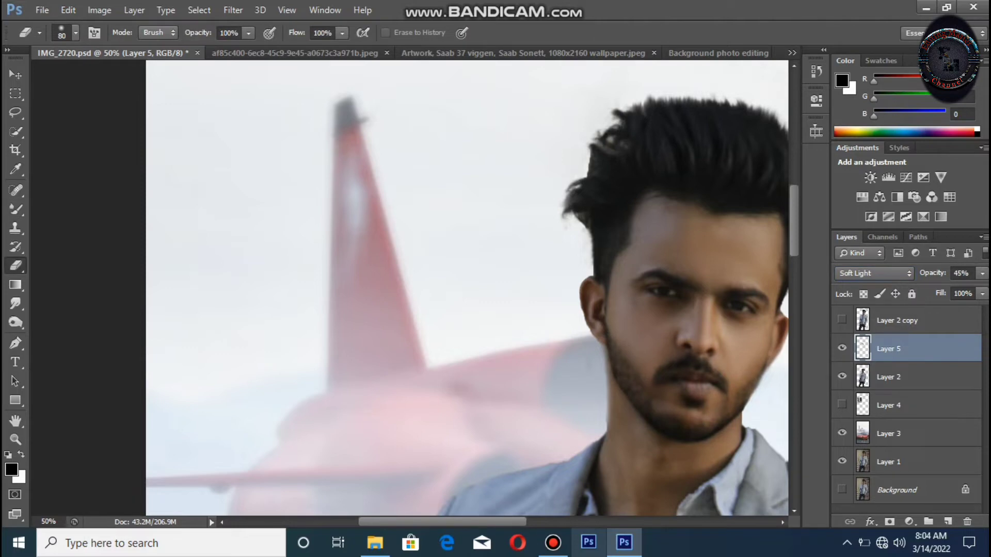
pyautogui.moveTo(640, 373); pyautogui.dragTo(624, 348)
pyautogui.click(754, 368)
pyautogui.moveTo(720, 396)
pyautogui.mouseDown()
pyautogui.moveTo(712, 411)
pyautogui.moveTo(680, 412)
pyautogui.moveTo(662, 392)
pyautogui.mouseUp()
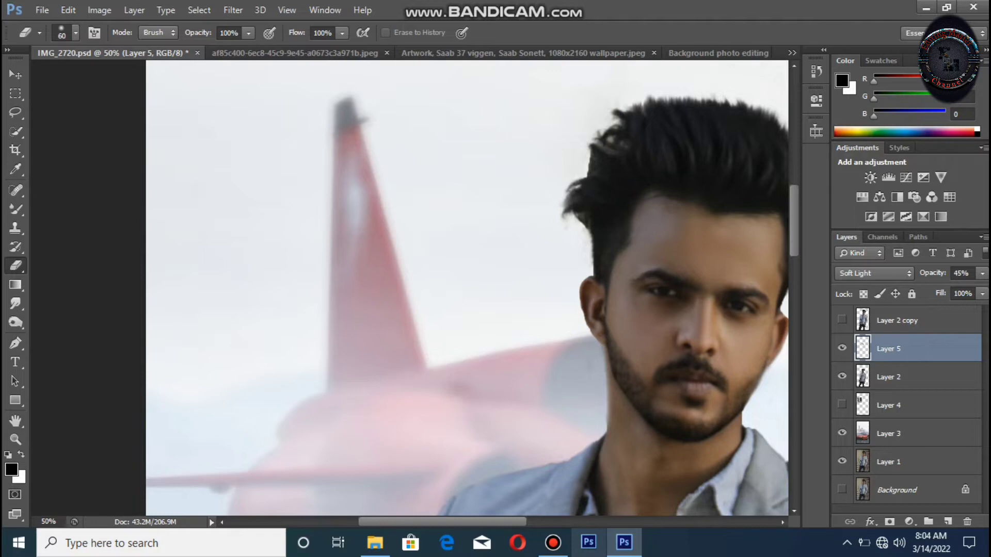
pyautogui.click(739, 382)
# Step: Paint the lips on Layer 5 with the Mixer Brush at 50 px, using a vivid pink colour
pyautogui.press('b')
pyautogui.press('x')
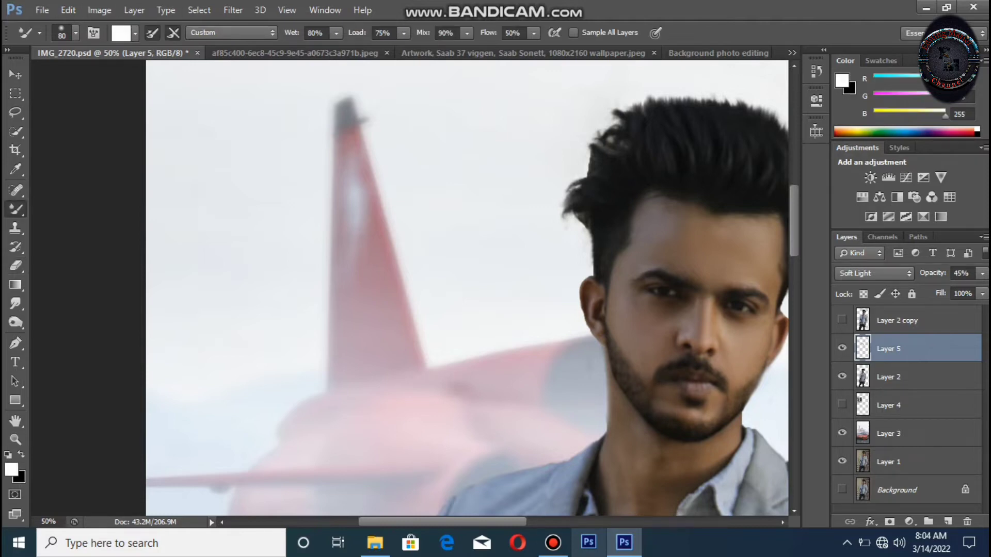
pyautogui.click(120, 33)
pyautogui.click(495, 132)
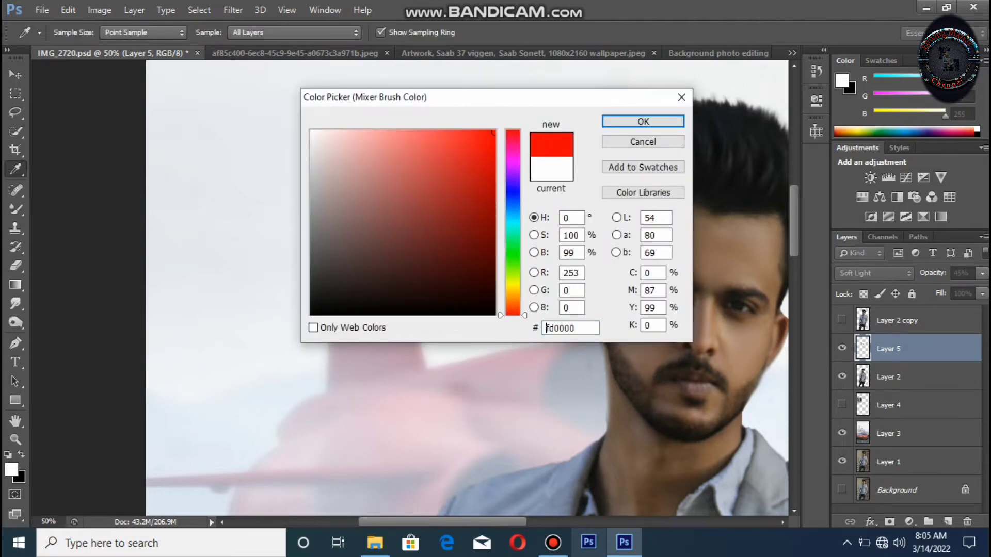
pyautogui.click(513, 143)
pyautogui.press('Return')
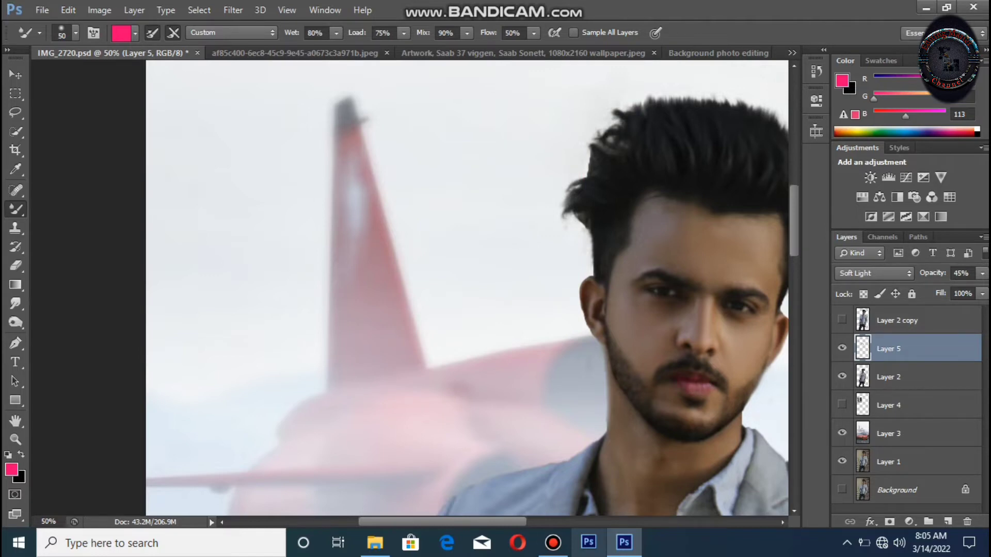
# Step: Tone down the pink lip paint on Layer 5 with a Hue/Saturation adjustment
pyautogui.hotkey('ctrl', 'u')
pyautogui.moveTo(463, 231); pyautogui.dragTo(425, 232)
pyautogui.press('Return')
# Step: Switch to Layer 2 and turn off the Mixer Brush's colour loading after each stroke
pyautogui.click(888, 377)
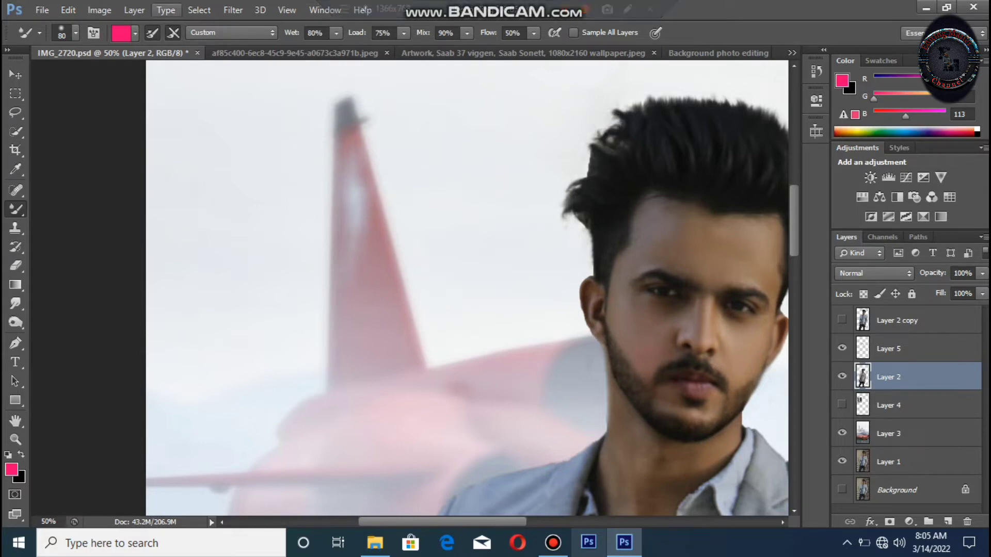
pyautogui.click(153, 33)
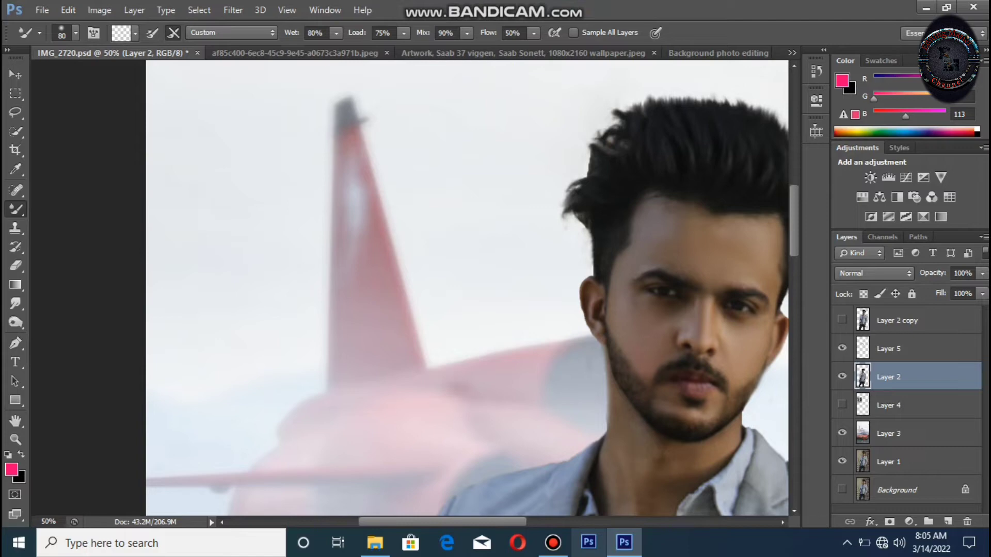
pyautogui.hotkey('ctrl', '-')
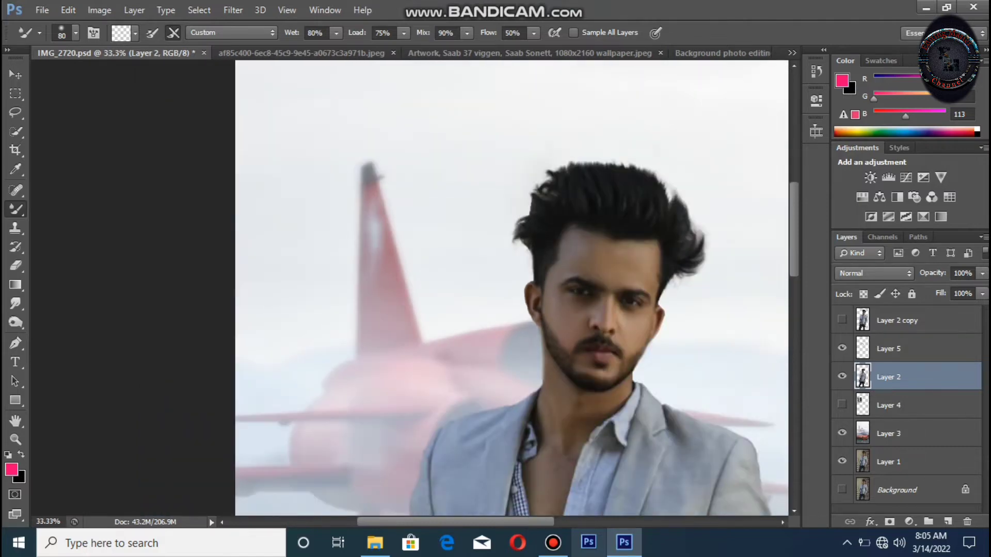
# Step: Erase the stray hair tufts protruding above the man's left ear on Layer 2 with an 80 px Eraser
pyautogui.press('e')
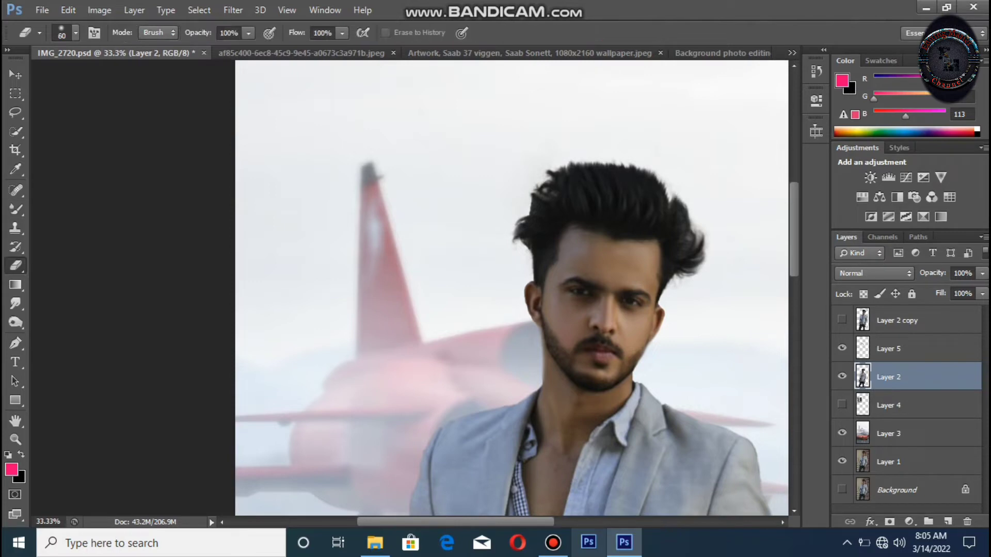
pyautogui.press(']')
pyautogui.press(']')
pyautogui.moveTo(691, 272); pyautogui.dragTo(703, 239)
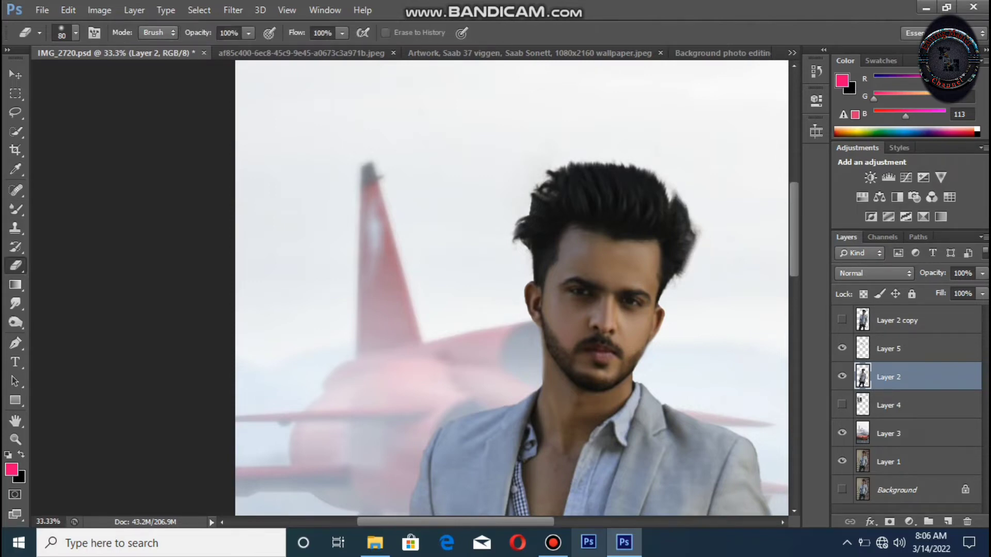
pyautogui.moveTo(684, 275); pyautogui.dragTo(695, 211)
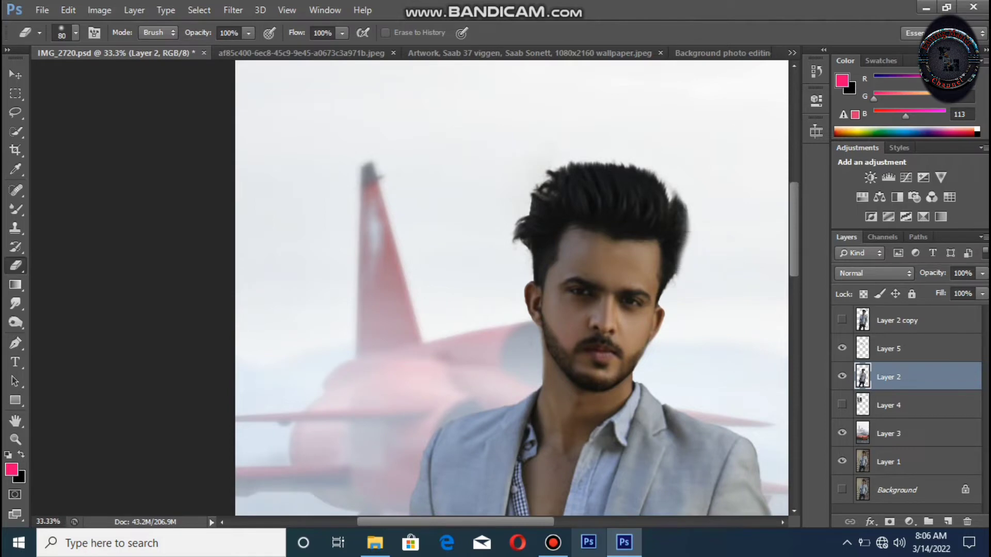
pyautogui.moveTo(674, 276); pyautogui.dragTo(680, 256)
pyautogui.hotkey('ctrl', '-')
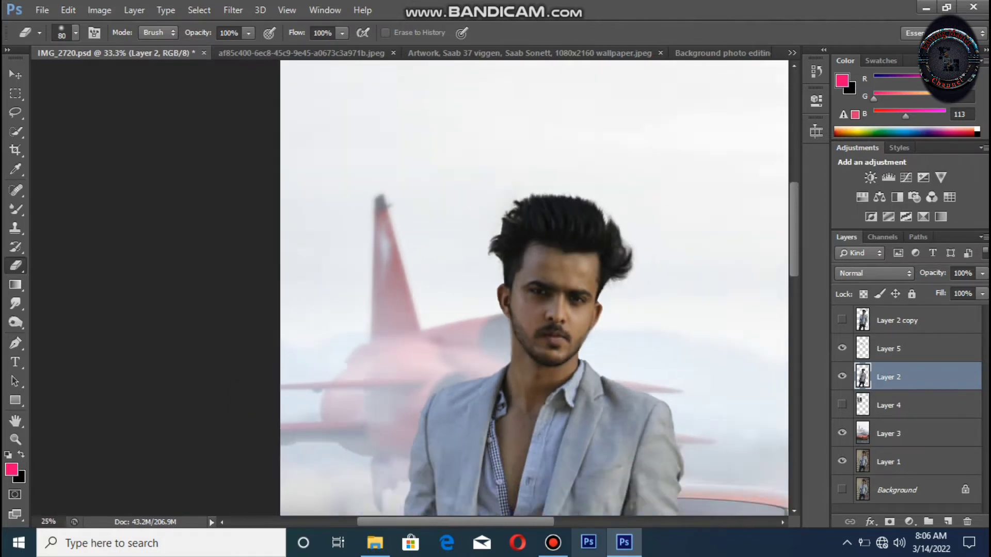
pyautogui.hotkey('ctrl', '+')
pyautogui.hotkey('ctrl', '+')
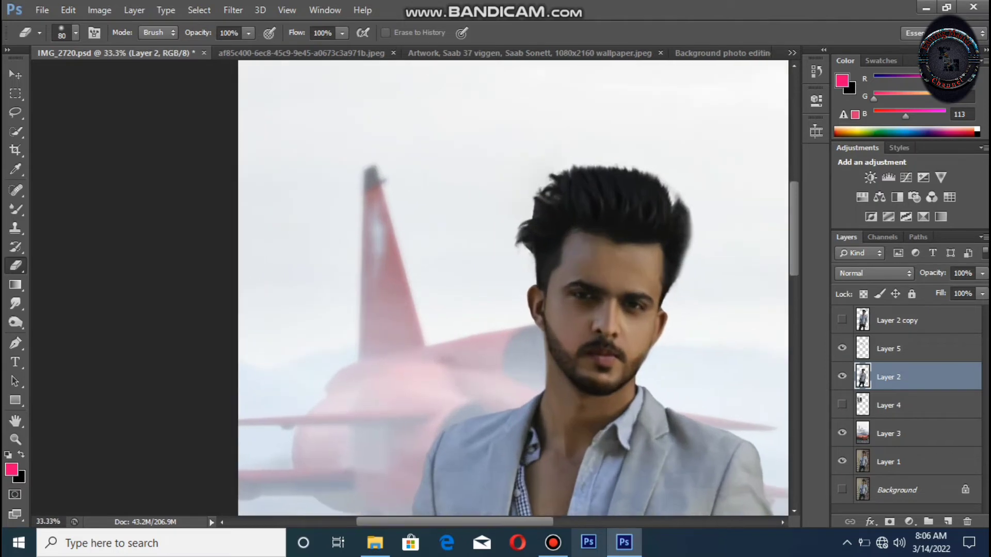
pyautogui.press('s')
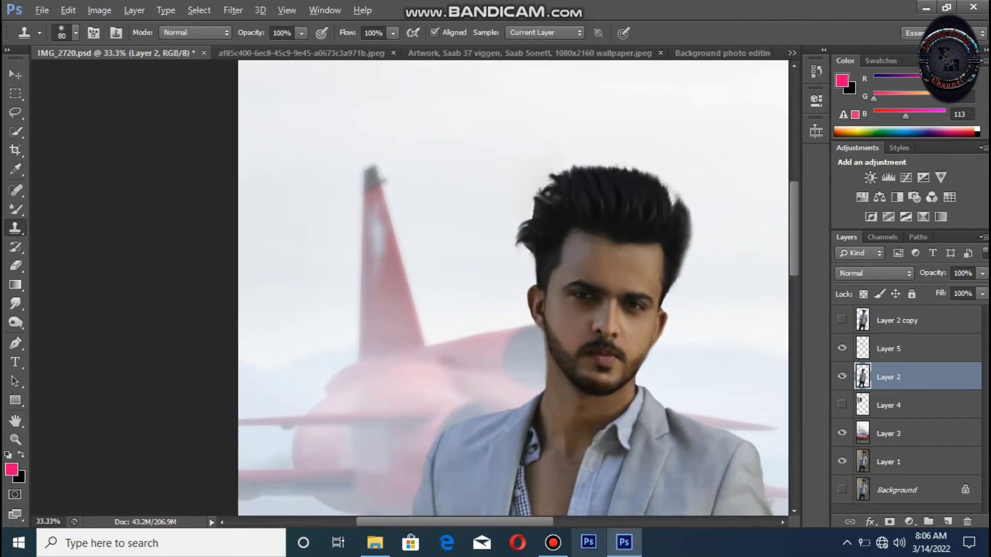
pyautogui.click(526, 220)
pyautogui.click(524, 220)
pyautogui.click(524, 220)
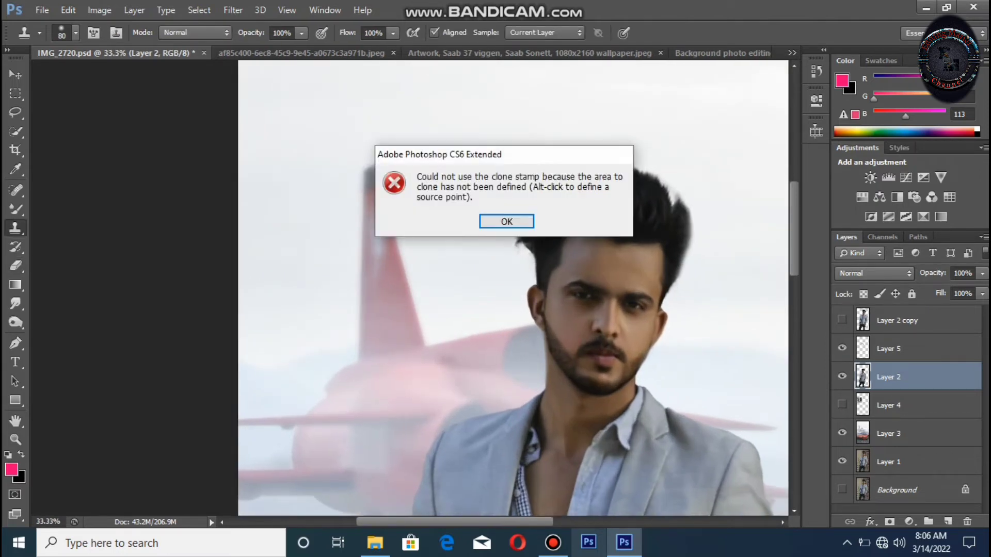
pyautogui.click(522, 221)
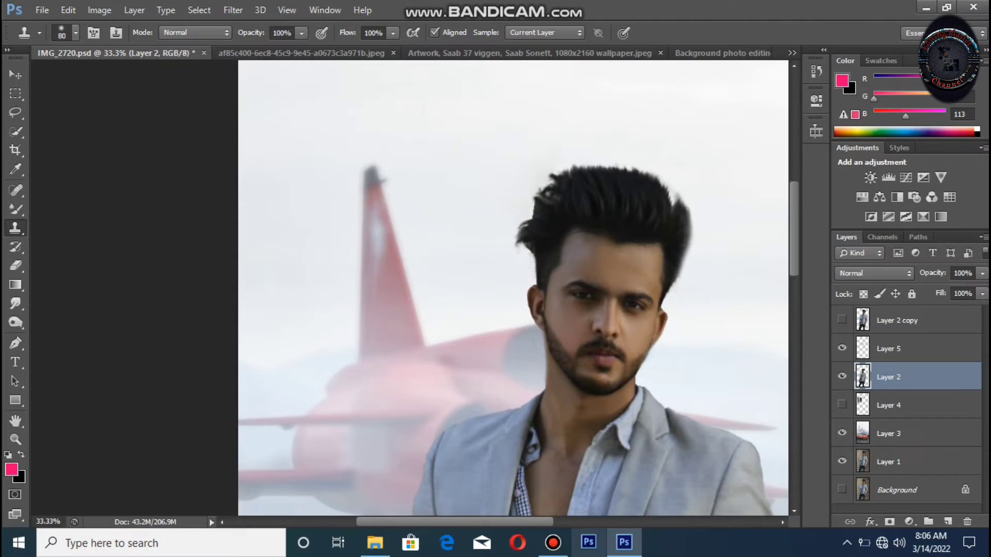
pyautogui.click(678, 291)
pyautogui.hotkey('ctrl', 'z')
# Step: Trim the stray hair tips above the man's right ear on Layer 2 with a 60 px Eraser
pyautogui.press('e')
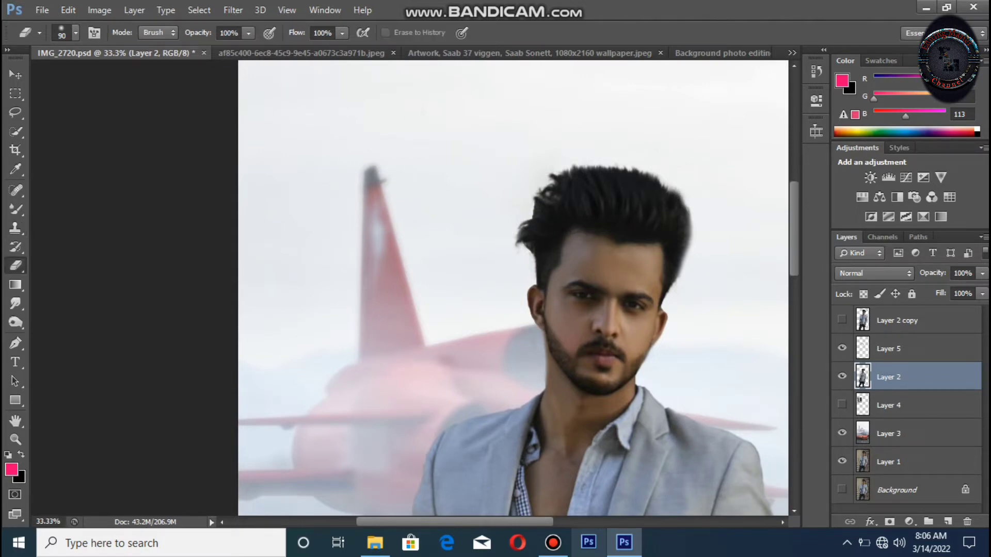
pyautogui.press('[')
pyautogui.press('[')
pyautogui.press('[')
pyautogui.moveTo(517, 245)
pyautogui.mouseDown()
pyautogui.moveTo(520, 225)
pyautogui.moveTo(527, 251)
pyautogui.moveTo(531, 220)
pyautogui.moveTo(533, 243)
pyautogui.moveTo(530, 218)
pyautogui.mouseUp()
pyautogui.hotkey('ctrl', '-')
pyautogui.hotkey('ctrl', '-')
pyautogui.hotkey('ctrl', '0')
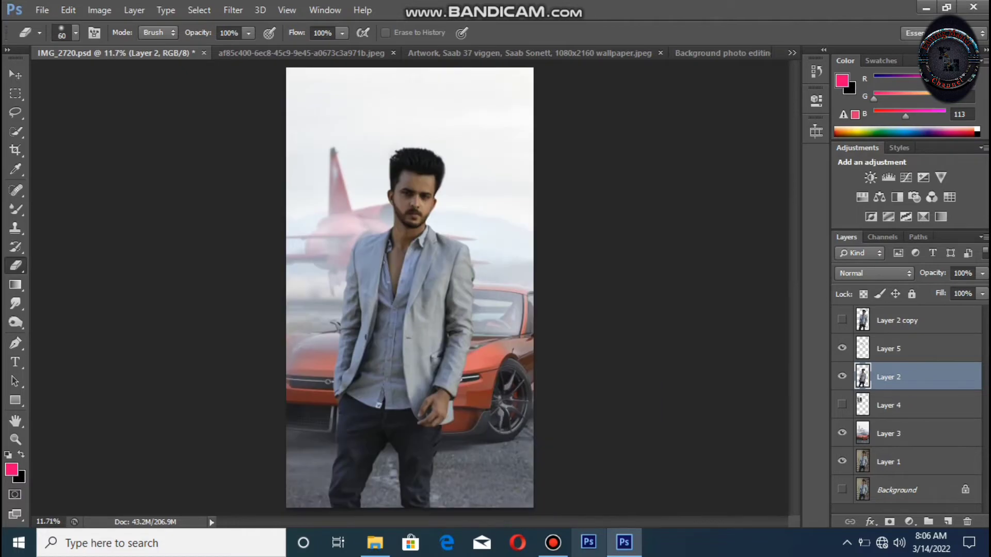
# Step: Open Layer 2 in Liquify and reshape the hair above the man's right ear with a 175 px Forward Warp brush
pyautogui.hotkey('ctrl', '+')
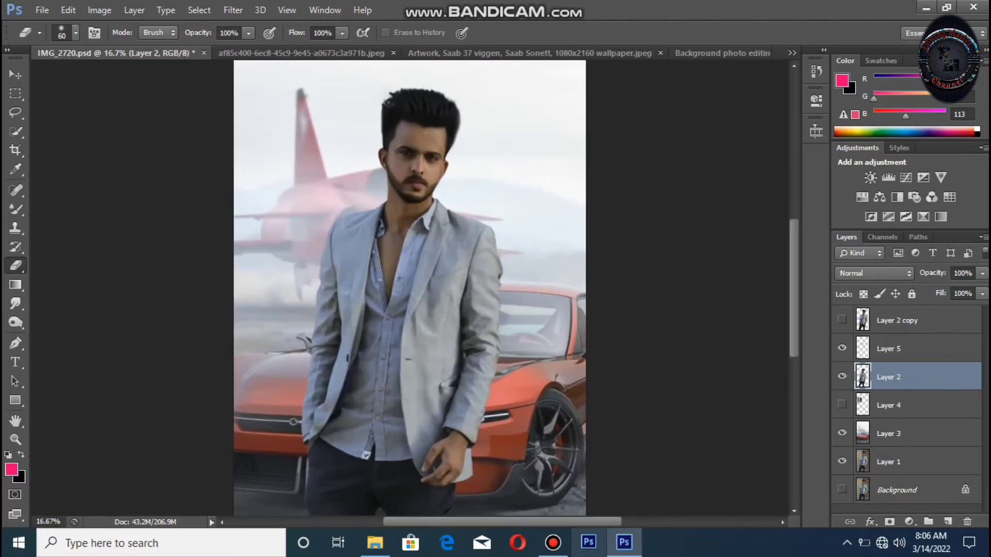
pyautogui.hotkey('ctrl', 'shift', 'x')
pyautogui.hotkey('ctrl', '+')
pyautogui.hotkey('ctrl', '+')
pyautogui.hotkey('ctrl', '+')
pyautogui.moveTo(753, 267); pyautogui.dragTo(752, 185)
pyautogui.press(']')
pyautogui.press(']')
pyautogui.press(']')
pyautogui.press(']')
pyautogui.press(']')
pyautogui.press(']')
pyautogui.press(']')
pyautogui.press(']')
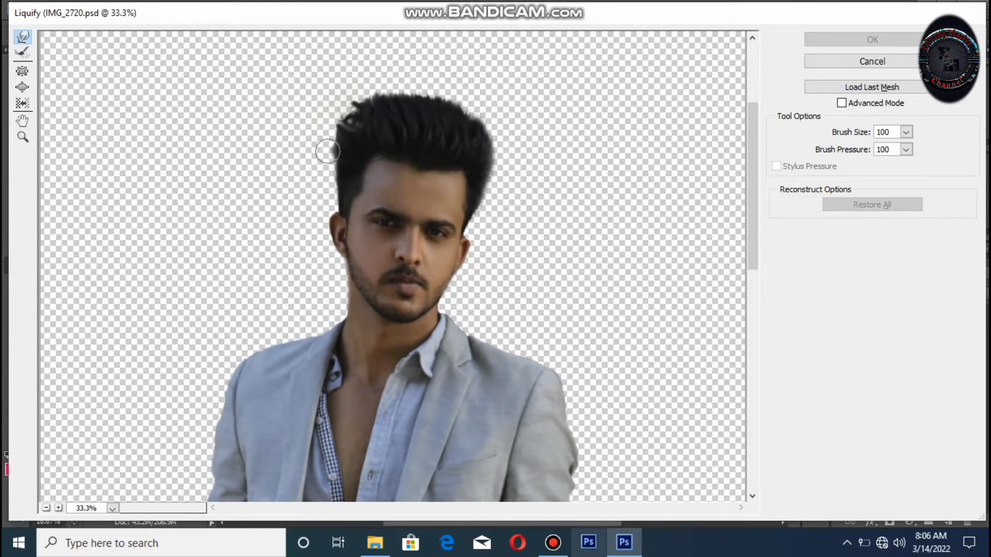
pyautogui.press(']')
pyautogui.press(']')
pyautogui.press(']')
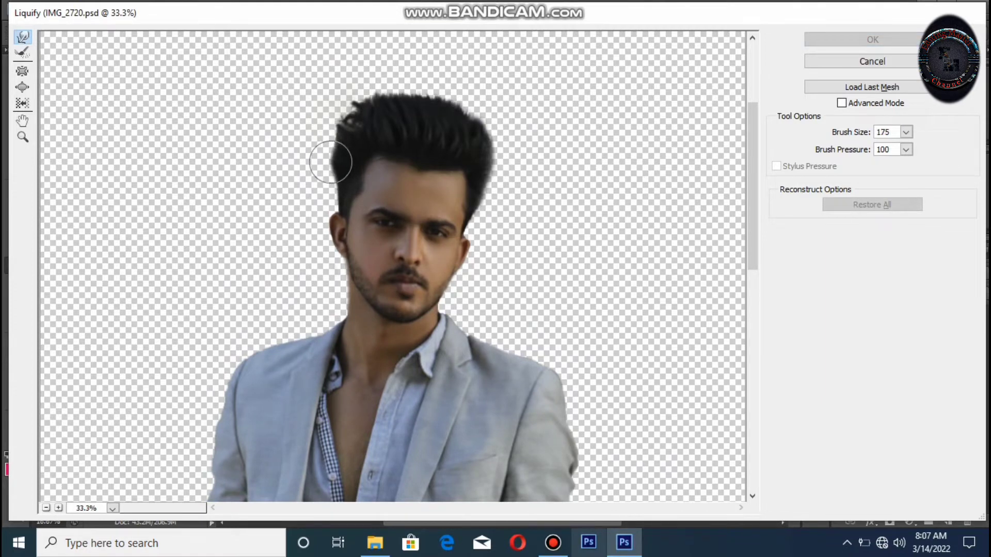
pyautogui.moveTo(331, 162)
pyautogui.mouseDown()
pyautogui.moveTo(337, 178)
pyautogui.moveTo(350, 140)
pyautogui.mouseUp()
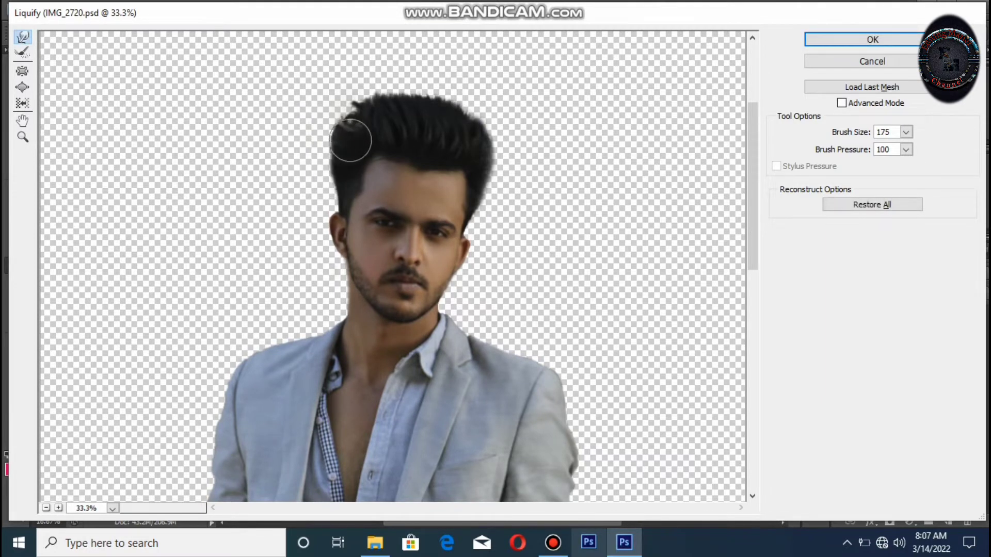
# Step: Raise and round the crown of the hair with a 250 px Liquify brush, apply the warp and save the document
pyautogui.press(']')
pyautogui.press(']')
pyautogui.press(']')
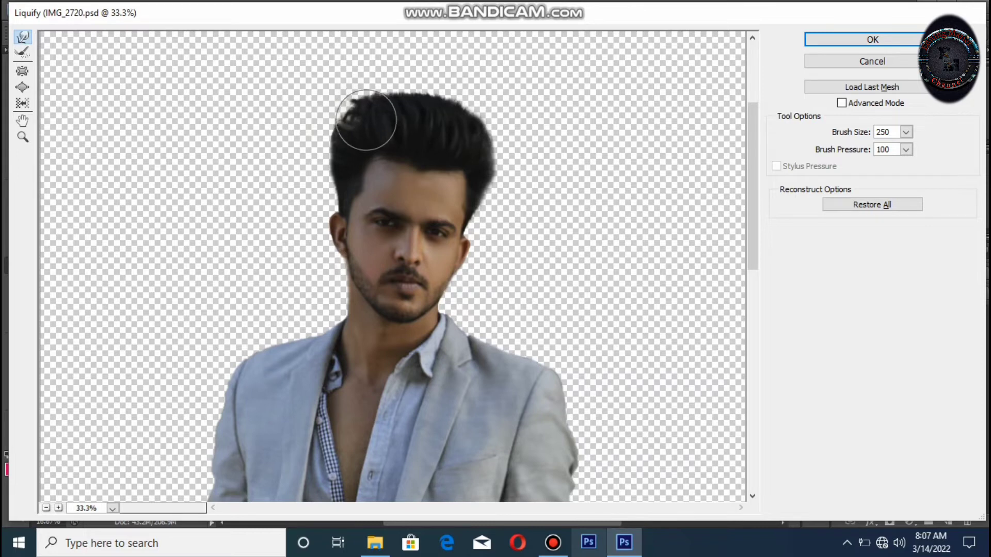
pyautogui.moveTo(466, 111)
pyautogui.mouseDown()
pyautogui.moveTo(470, 99)
pyautogui.moveTo(434, 98)
pyautogui.mouseUp()
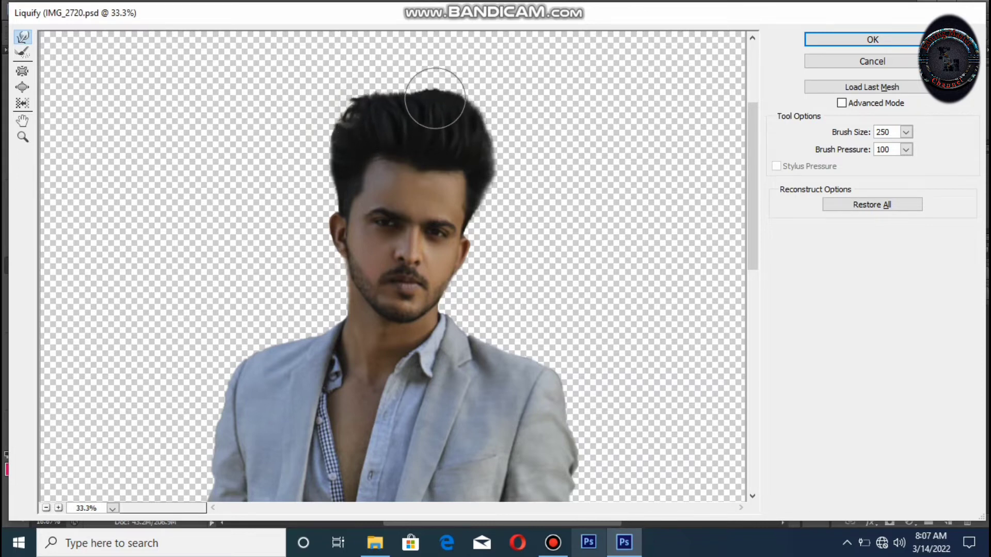
pyautogui.hotkey('ctrl', '0')
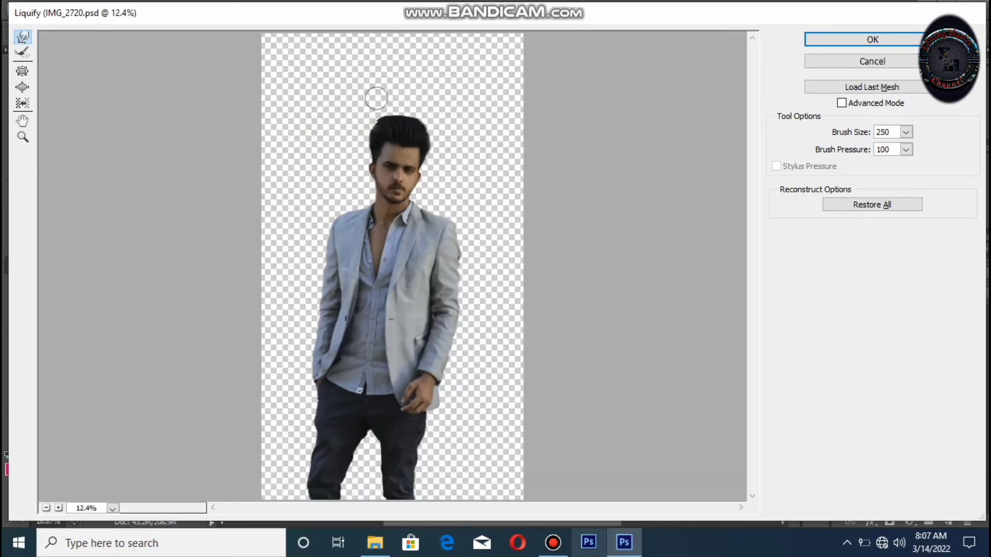
pyautogui.press('Return')
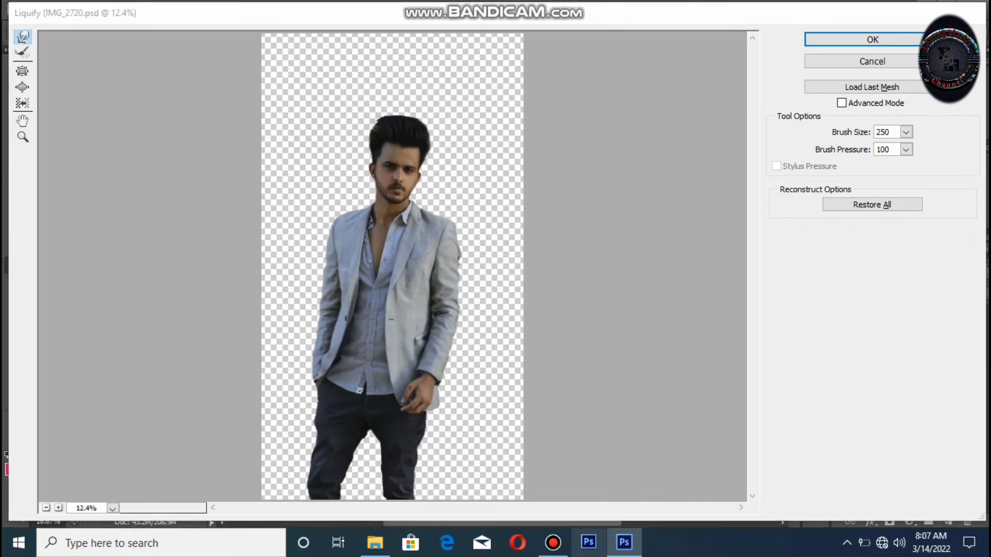
pyautogui.hotkey('ctrl', '0')
pyautogui.hotkey('ctrl', 's')
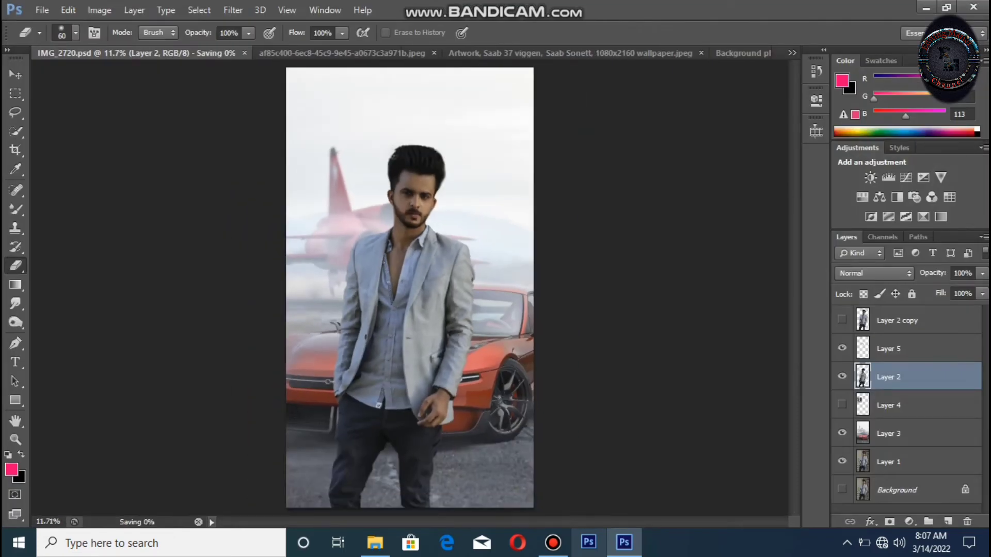
# Step: Add a Levels adjustment layer above Layer 2 using the Lighter preset
pyautogui.click(888, 178)
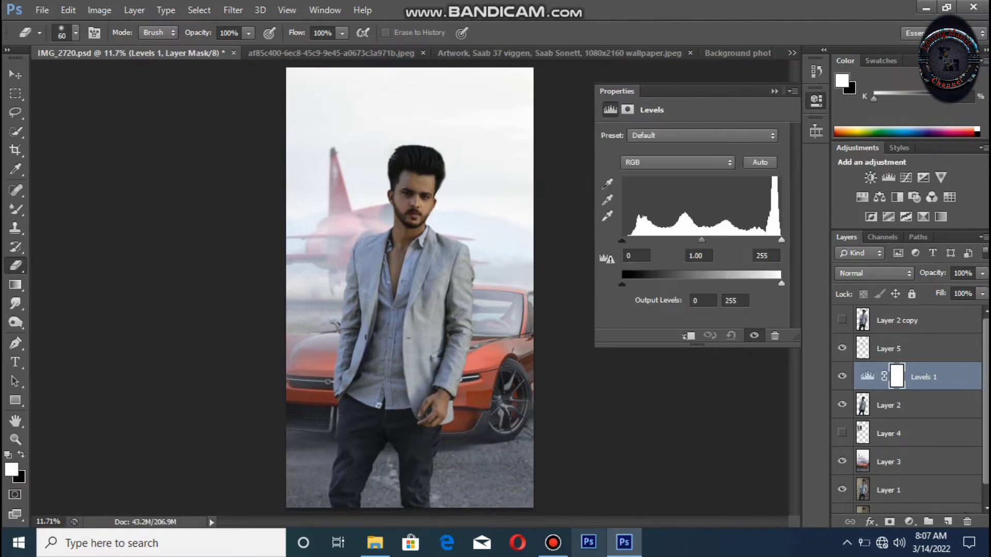
pyautogui.click(701, 135)
pyautogui.click(666, 208)
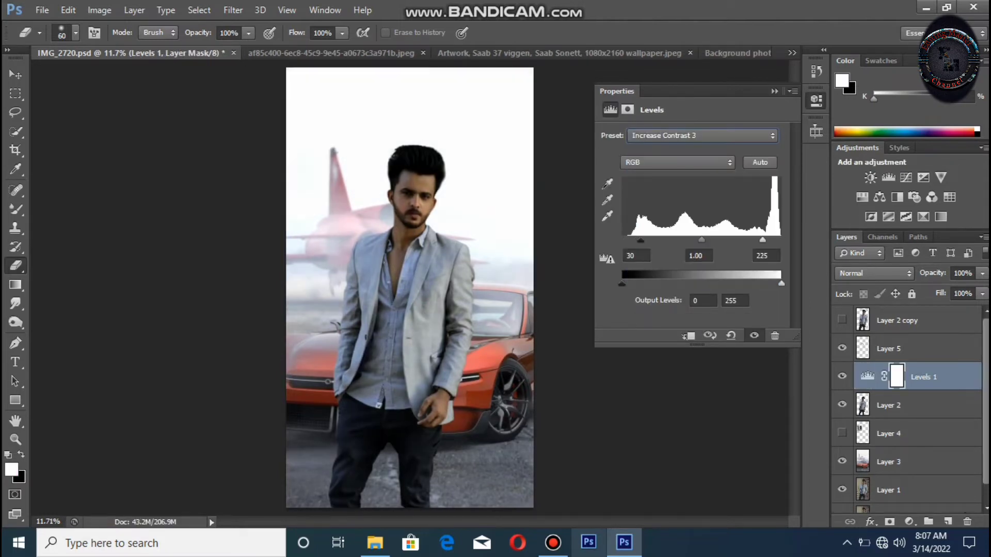
pyautogui.press('Down')
pyautogui.press('Down')
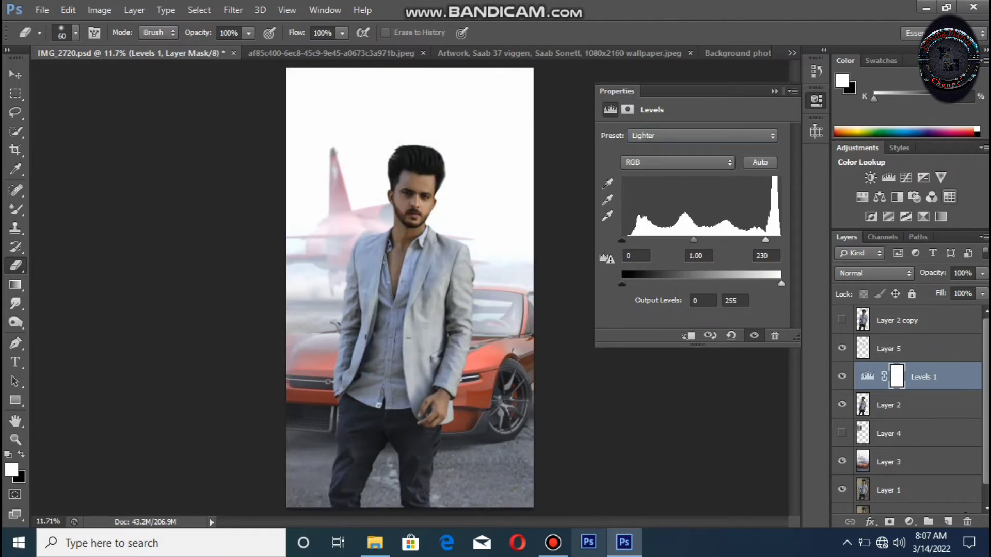
# Step: Add a Color Lookup adjustment layer above Levels 1, choose a warm cream-toned 3DLUT look and save the document
pyautogui.click(949, 197)
pyautogui.click(721, 136)
pyautogui.click(692, 192)
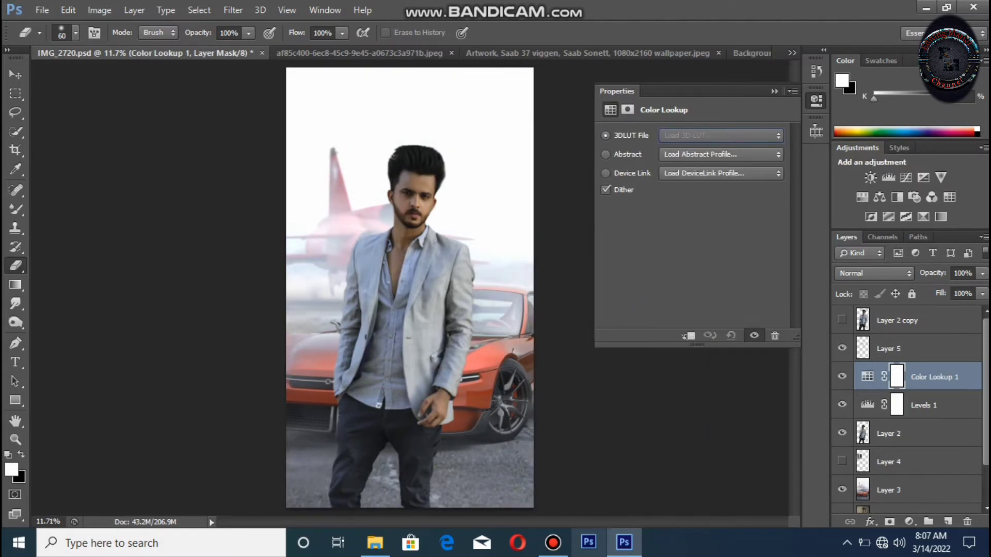
pyautogui.press('Down')
pyautogui.press('Down')
pyautogui.press('Down')
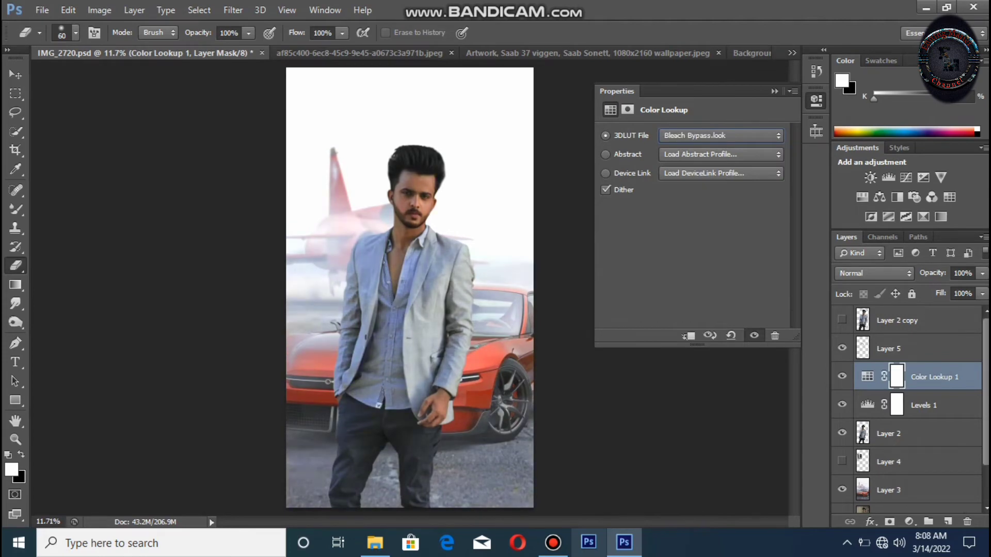
pyautogui.press('Down')
pyautogui.press('Down')
pyautogui.press('Down')
pyautogui.press('Down')
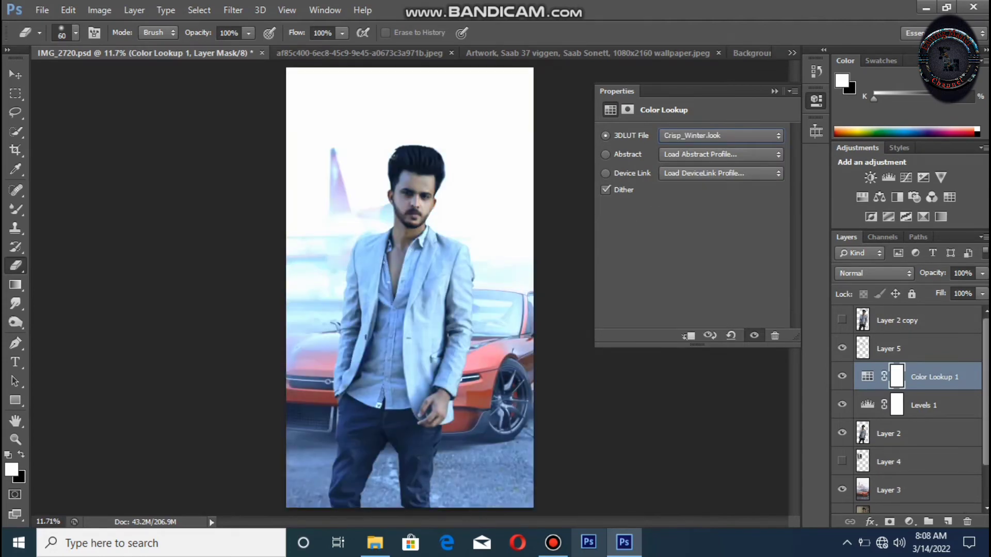
pyautogui.press('Down')
pyautogui.press('Down')
pyautogui.press('Down')
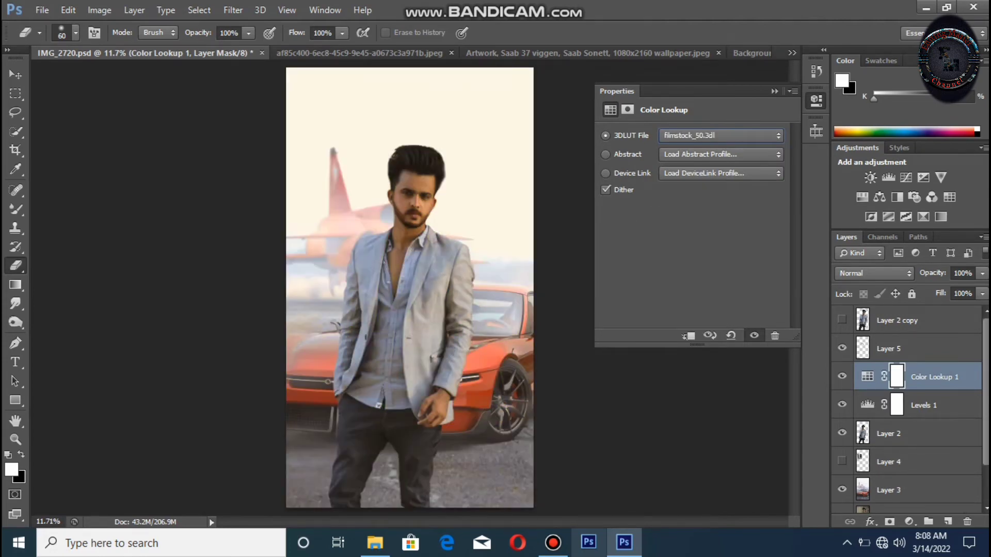
pyautogui.press('Up')
pyautogui.press('Up')
pyautogui.click(816, 100)
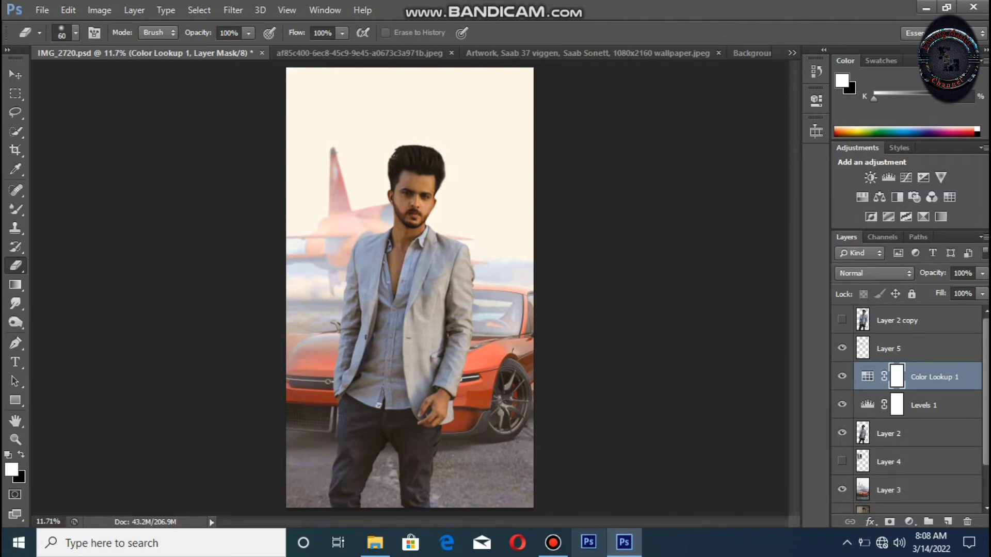
pyautogui.hotkey('ctrl', 's')
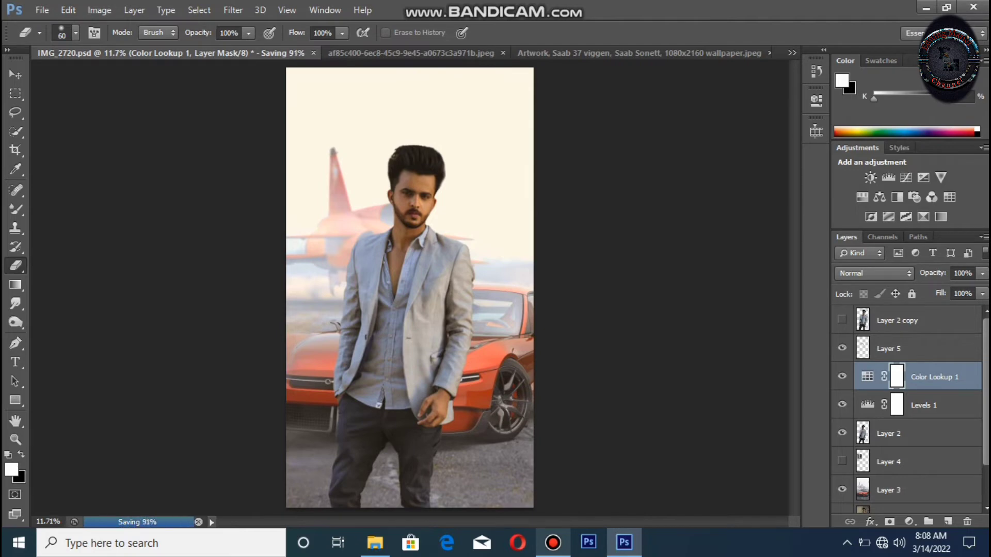
# Step: Add the title "Fashion model" in pink Tw Cen MT, enlarge it across the top of the image and save the document
pyautogui.press('t')
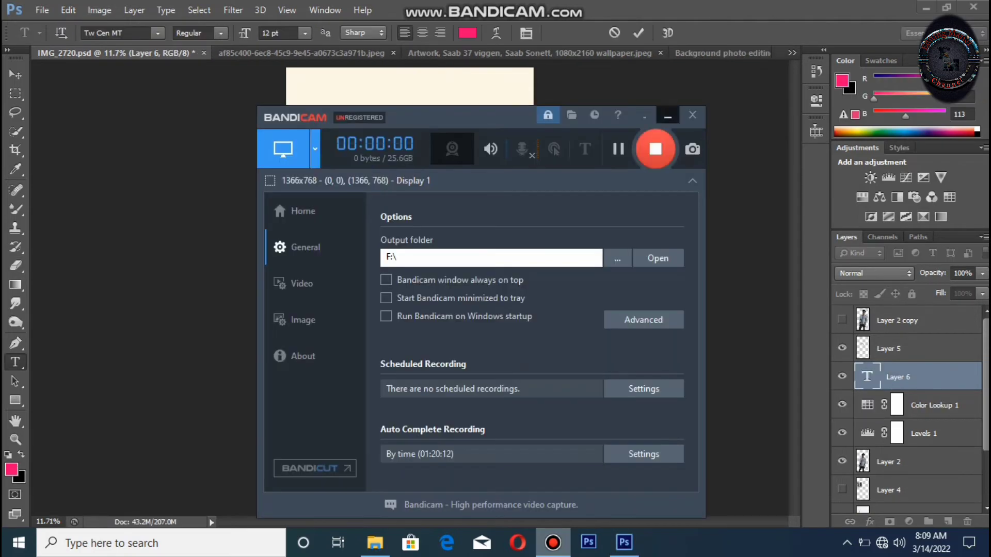
pyautogui.click(668, 116)
pyautogui.moveTo(449, 166); pyautogui.dragTo(489, 188)
pyautogui.moveTo(451, 161); pyautogui.dragTo(517, 96)
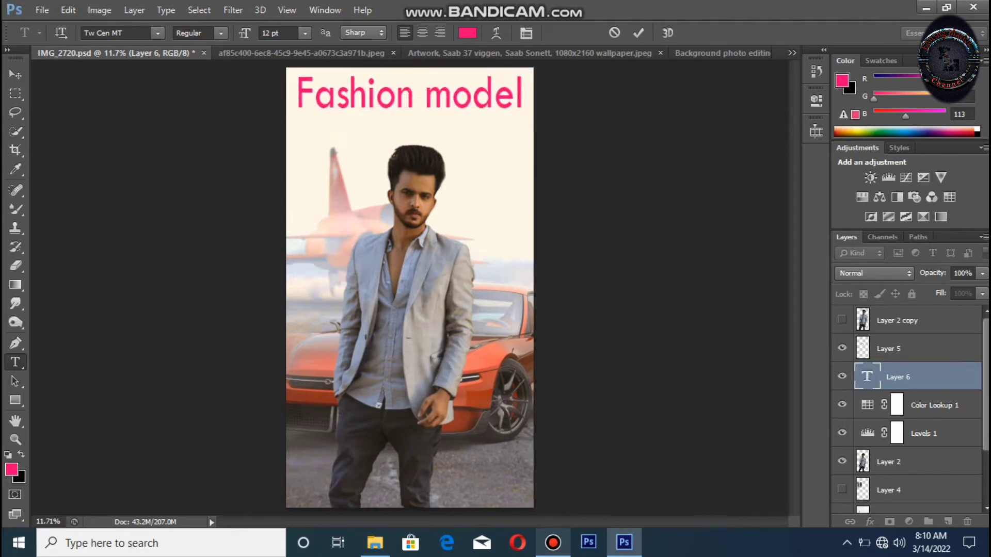
pyautogui.hotkey('ctrl', 's')
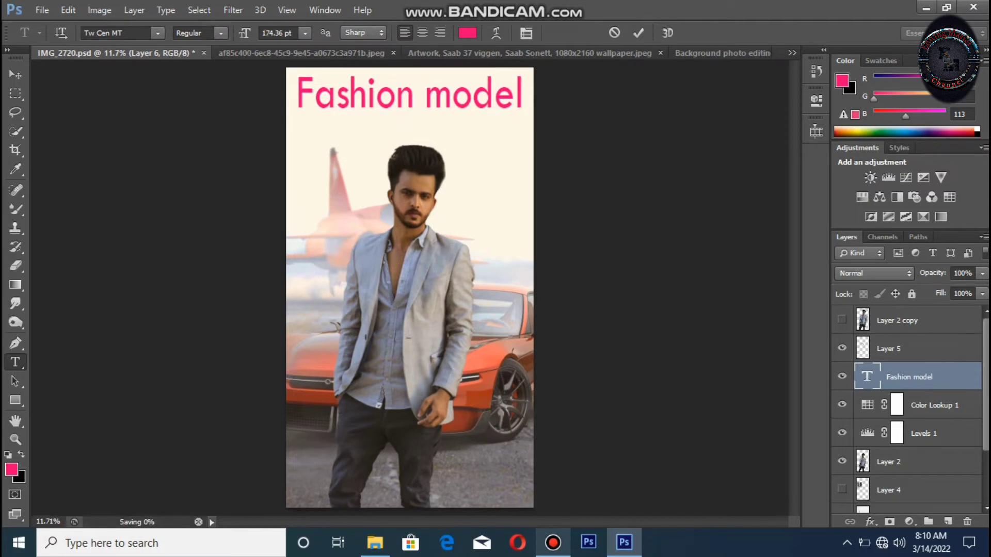
# Step: Recolour the "Fashion model" title near-black and lower its layer opacity to 63%
pyautogui.hotkey('ctrl', 'a')
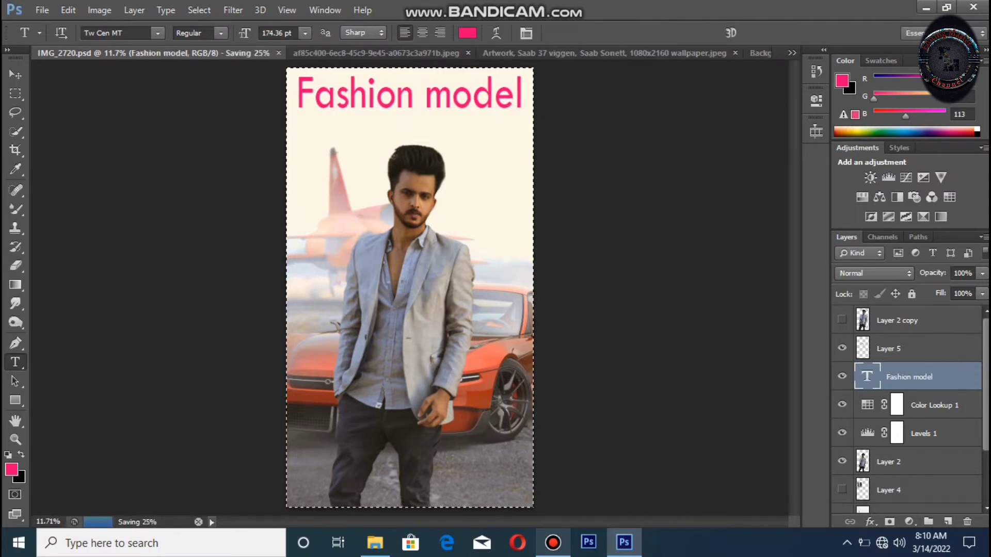
pyautogui.hotkey('ctrl', 'd')
pyautogui.click(367, 94)
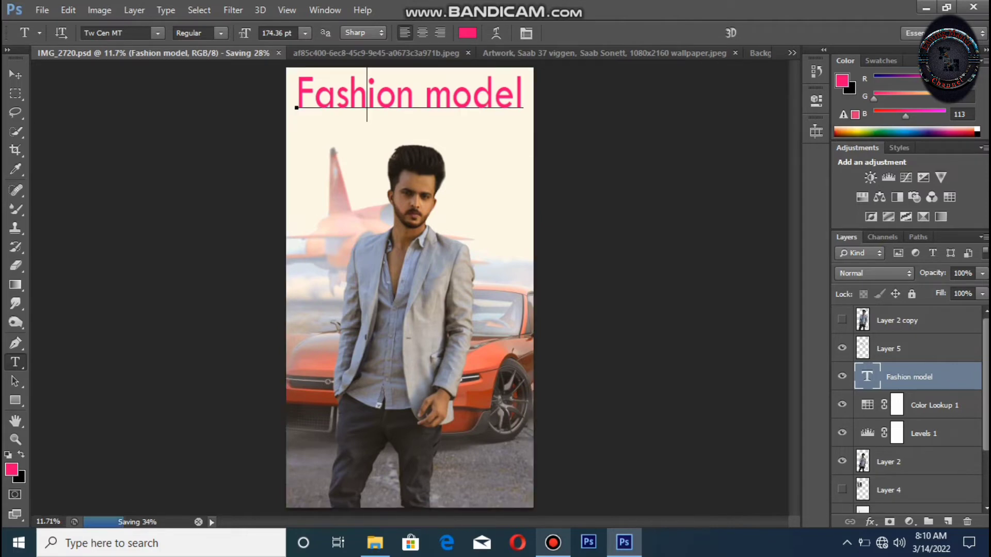
pyautogui.hotkey('ctrl', 'a')
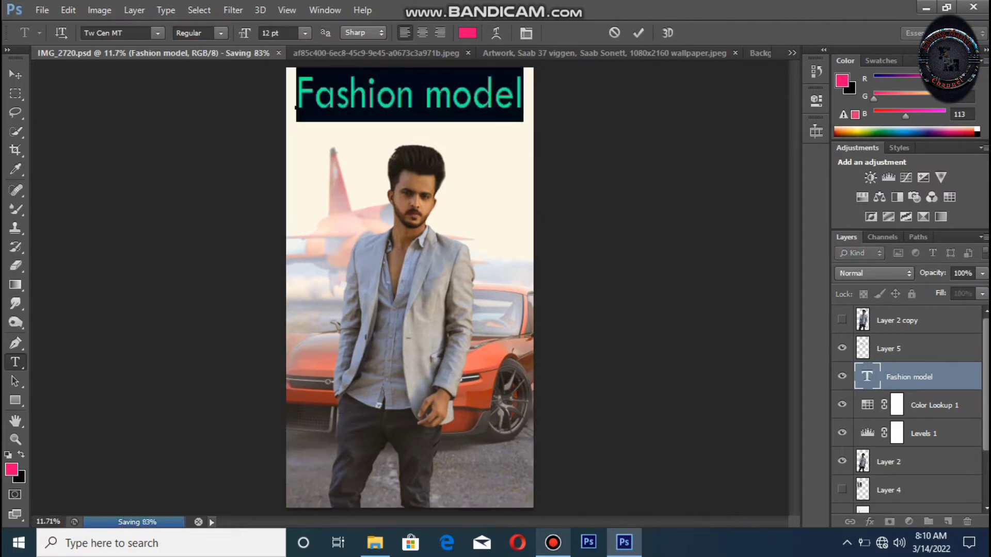
pyautogui.click(467, 33)
pyautogui.write('1a2535')
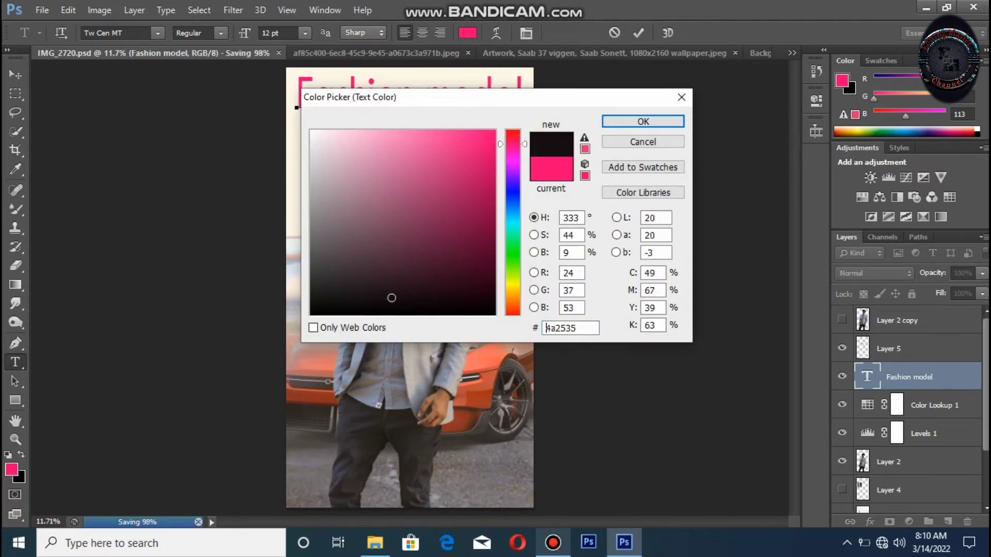
pyautogui.moveTo(391, 298); pyautogui.dragTo(390, 312)
pyautogui.press('Return')
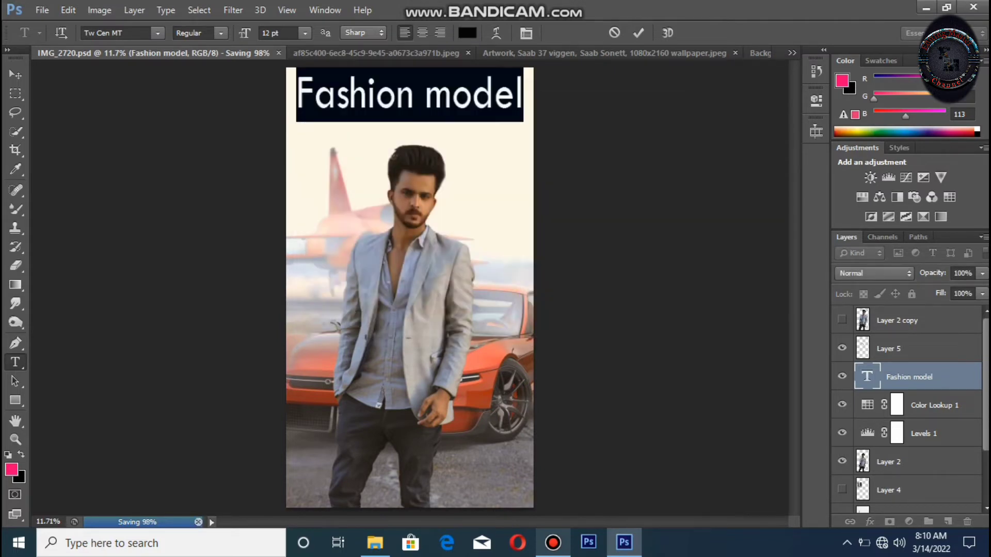
pyautogui.hotkey('ctrl', 'Return')
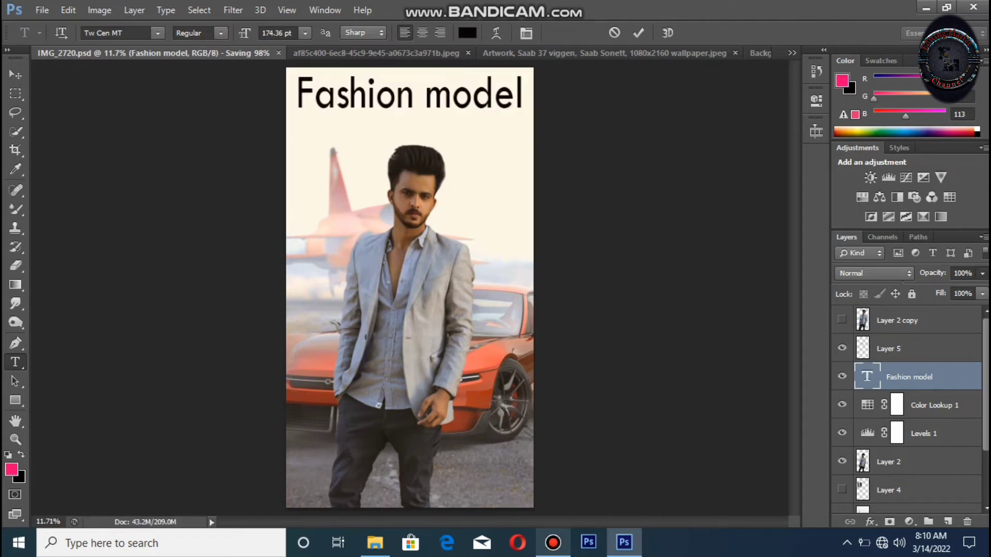
pyautogui.moveTo(981, 289); pyautogui.dragTo(955, 290)
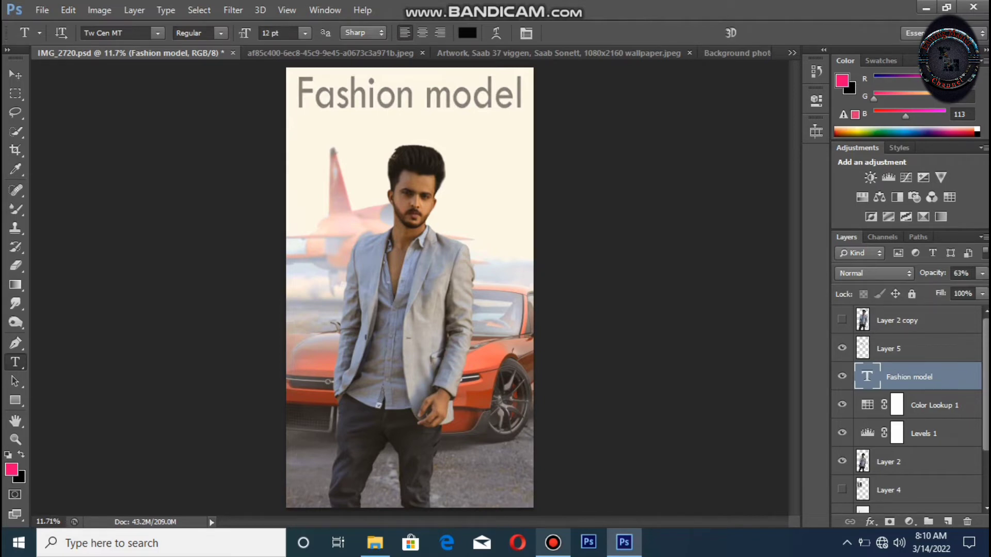
# Step: Add a letter-spaced photographer credit line, enlarge it to about 57 pt and place it below the start of the "Fashion model" title
pyautogui.click(305, 196)
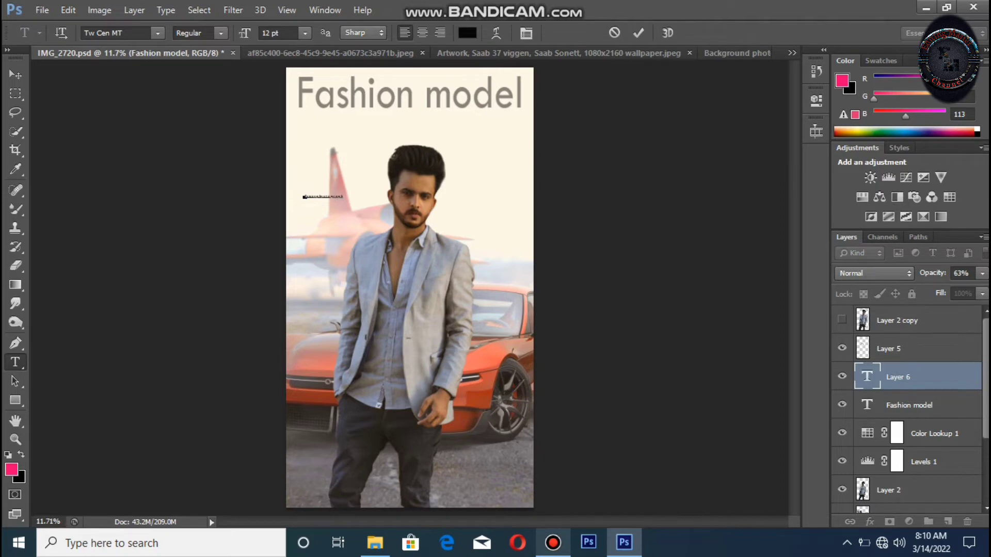
pyautogui.hotkey('ctrl', 'a')
pyautogui.moveTo(350, 198); pyautogui.dragTo(405, 211)
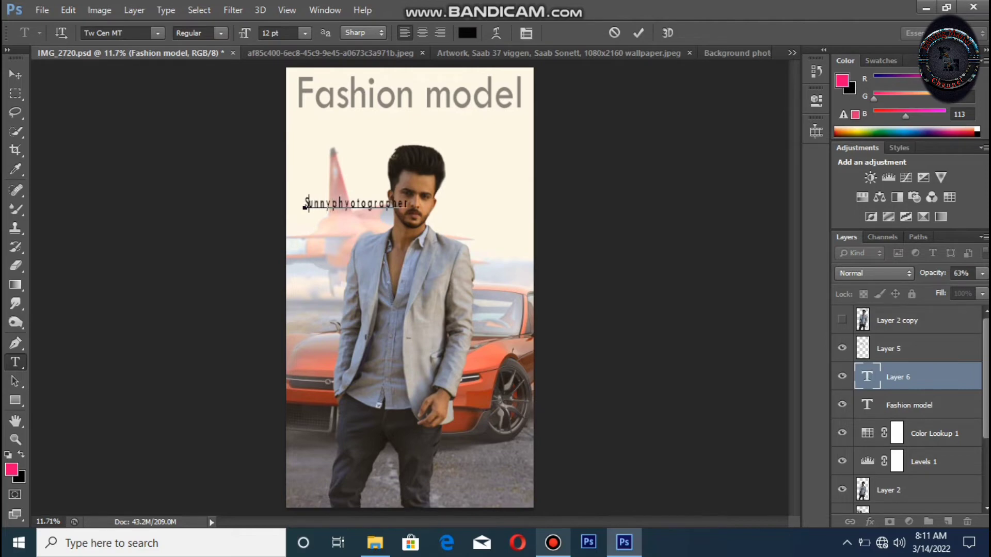
pyautogui.press('Right')
pyautogui.moveTo(305, 206); pyautogui.dragTo(299, 116)
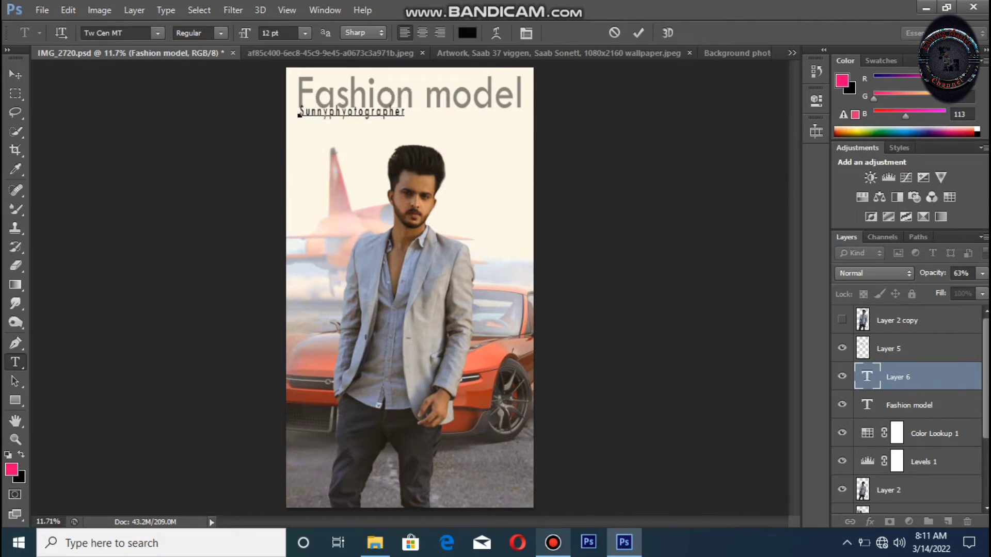
pyautogui.hotkey('ctrl', 'Return')
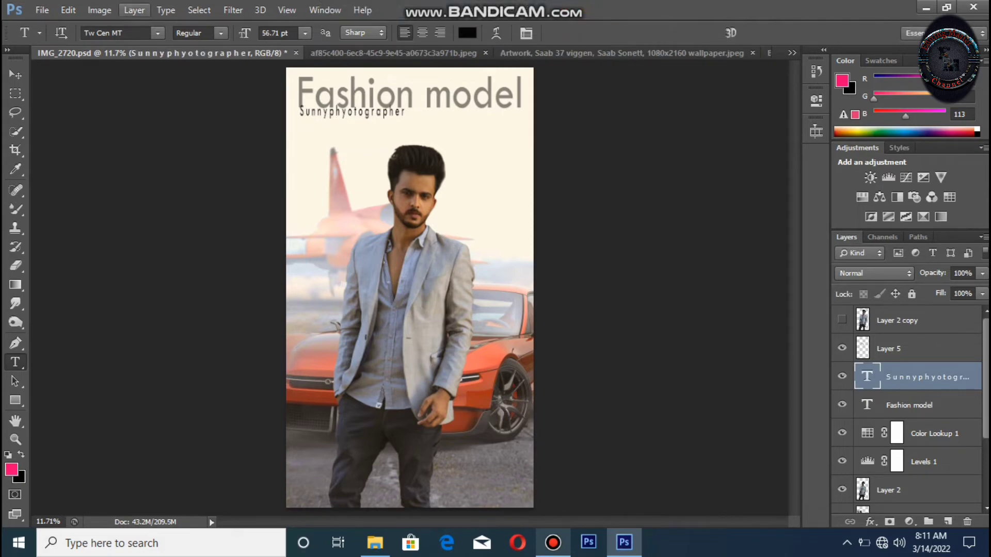
# Step: Try other fonts on the photographer credit, including Tw Cen MT Condensed, Verdana, Viner Hand ITC, Vivaldi and Vladimir Script
pyautogui.hotkey('ctrl', 't')
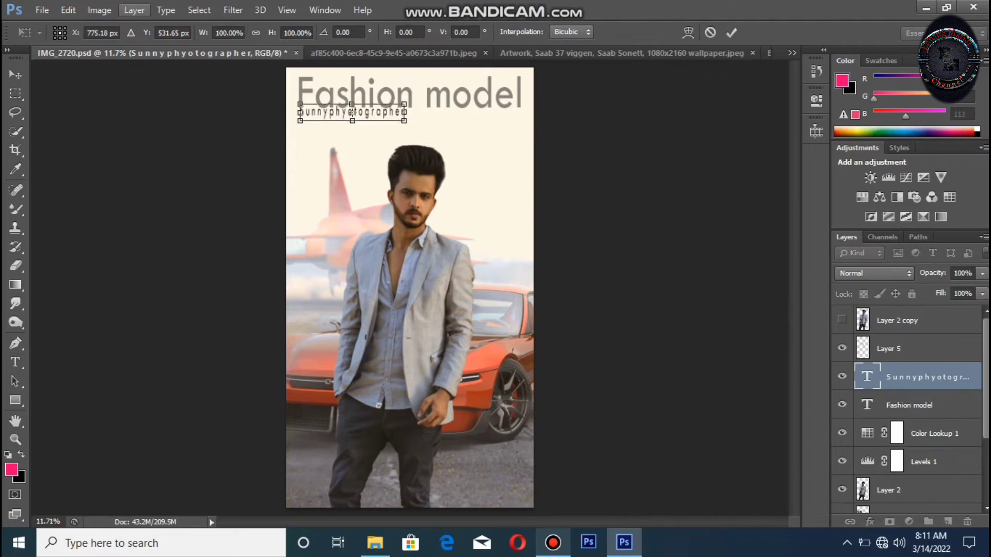
pyautogui.press('t')
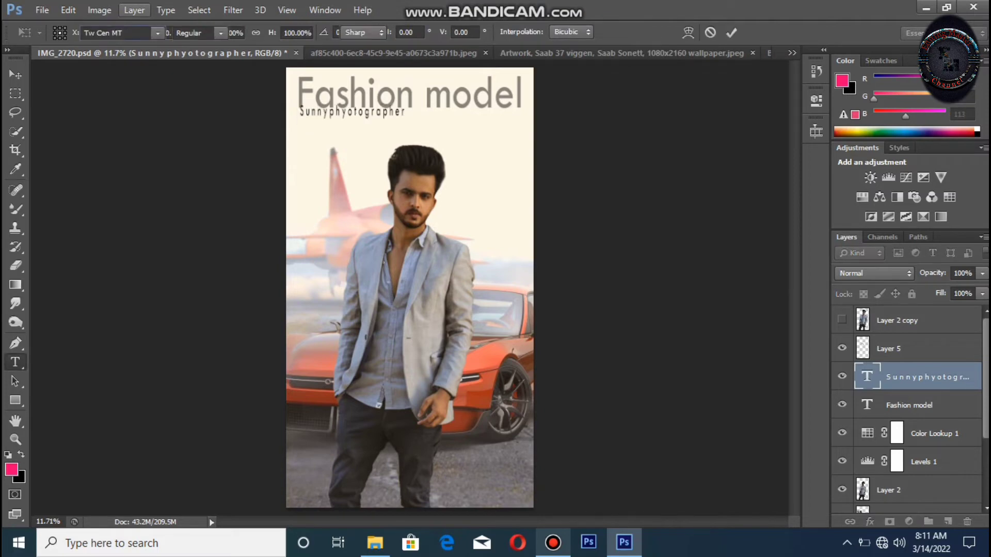
pyautogui.click(158, 33)
pyautogui.click(160, 61)
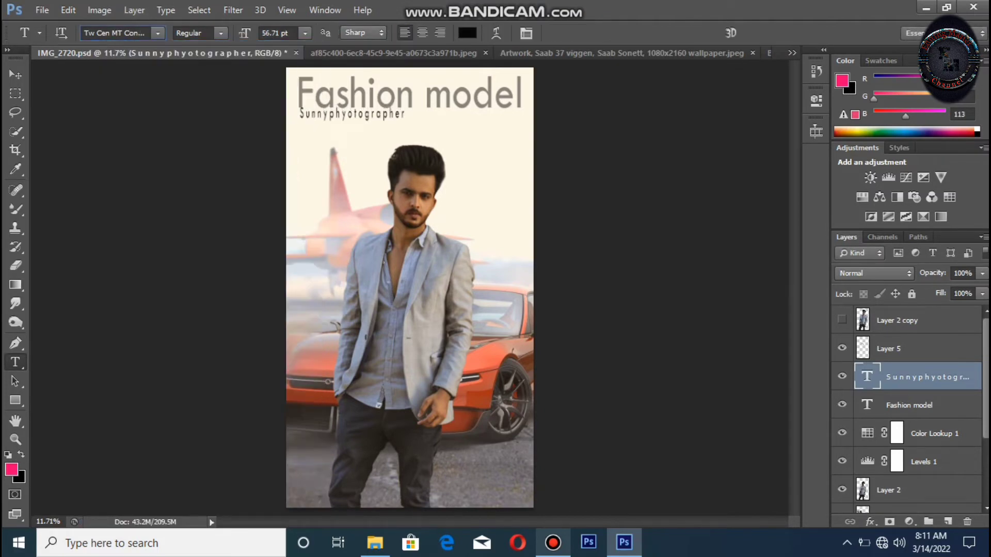
pyautogui.press('Down')
pyautogui.press('Down')
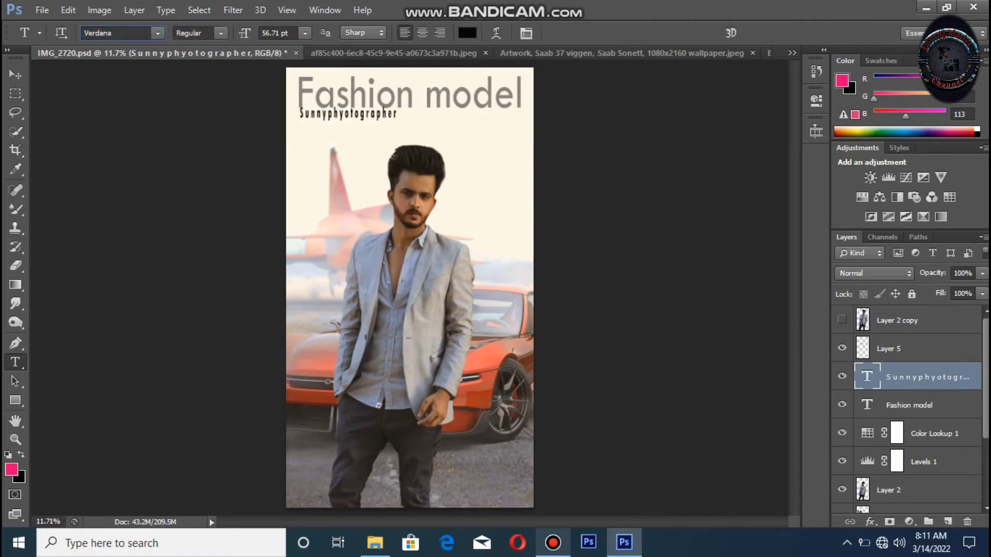
pyautogui.press('Down')
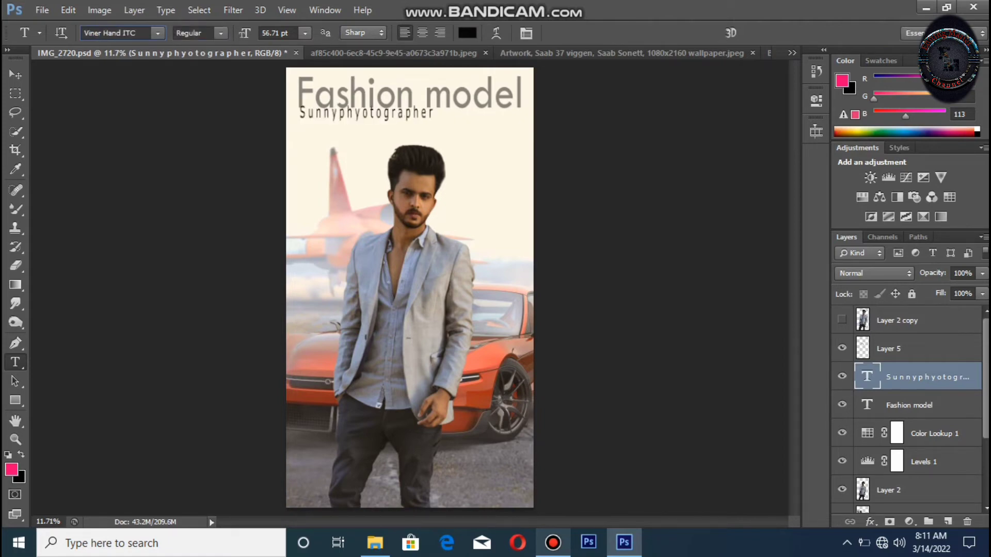
pyautogui.press('Down')
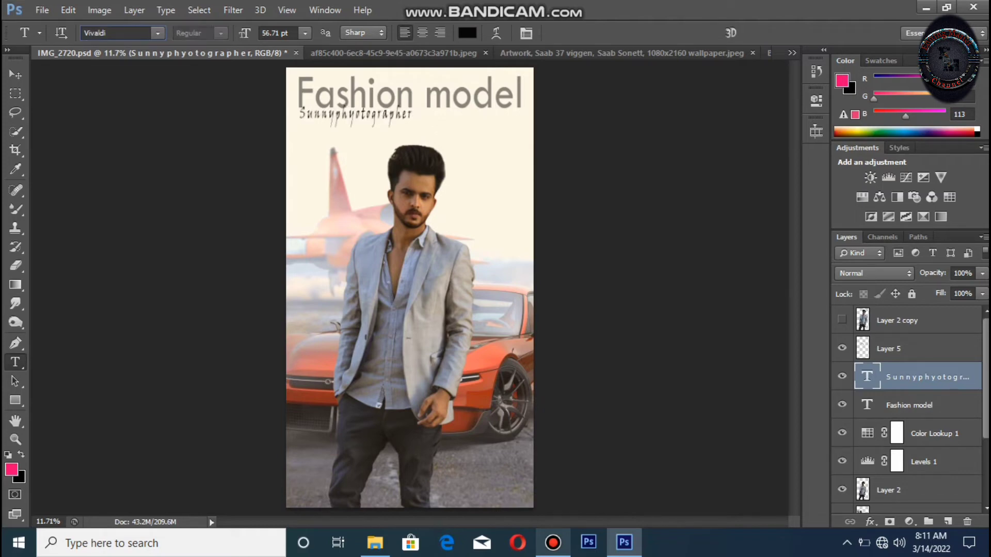
pyautogui.press('Down')
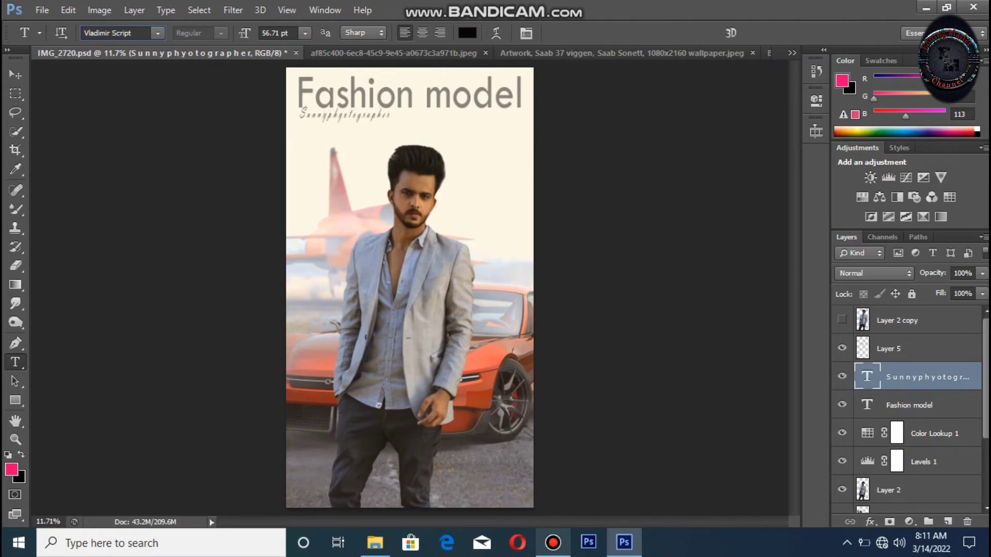
# Step: Set the photographer credit's font to Lucida Sans Typewriter
pyautogui.click(158, 33)
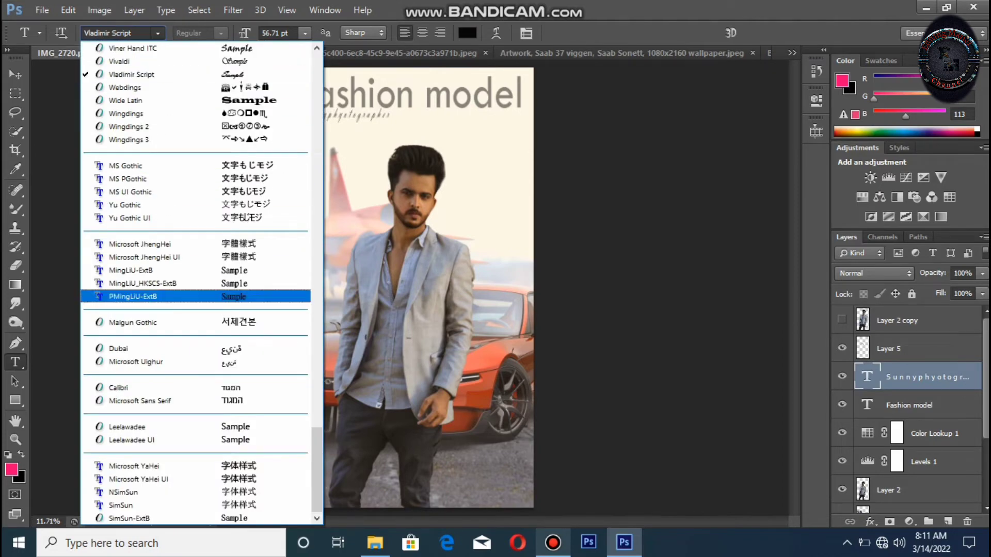
pyautogui.scroll(20, 197, 284)
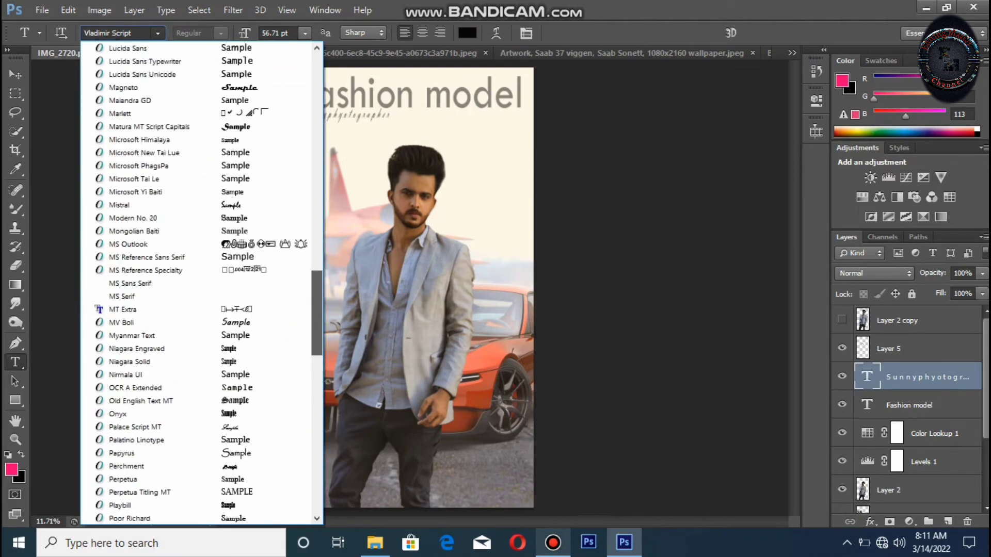
pyautogui.click(236, 61)
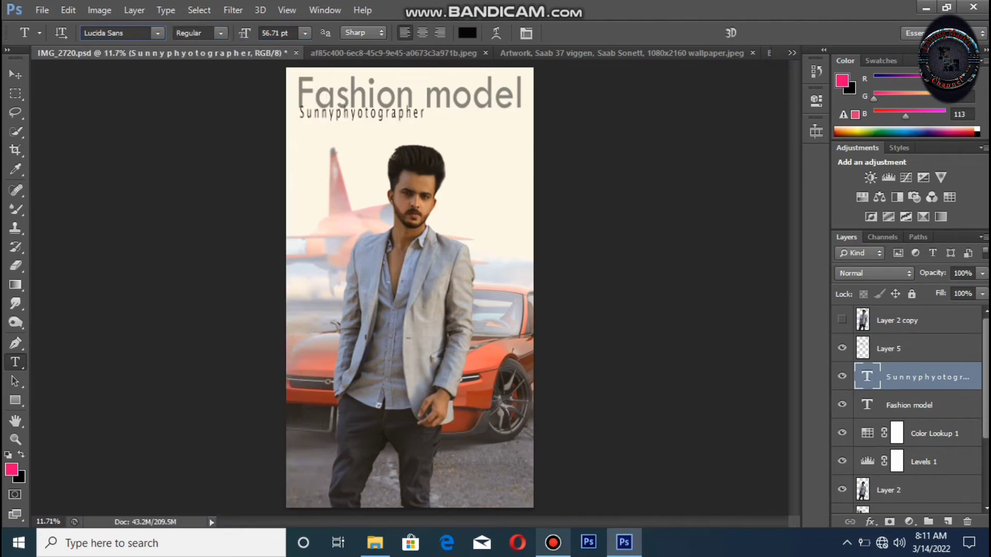
pyautogui.press('Down')
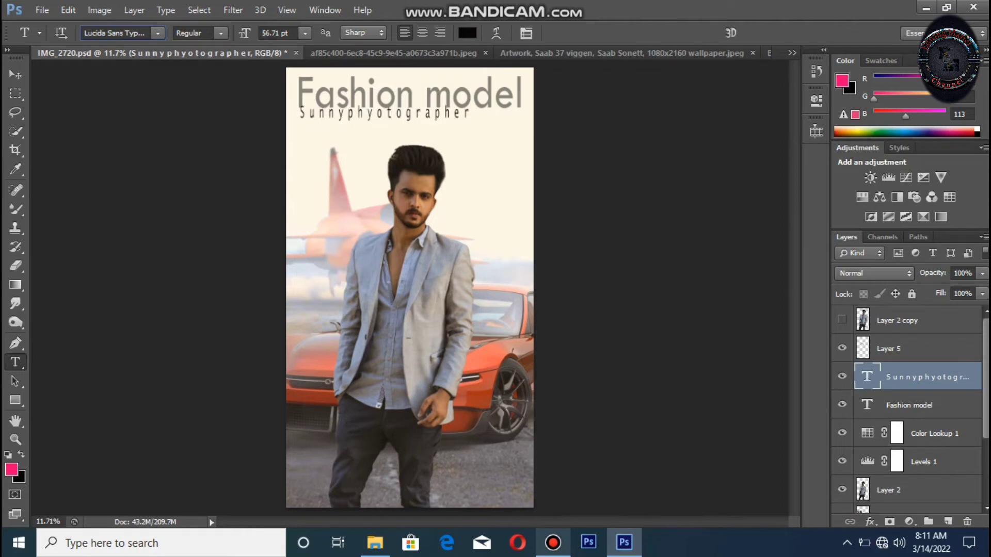
# Step: Try a 6 pt size on the photographer credit and undo the change
pyautogui.click(304, 33)
pyautogui.click(278, 72)
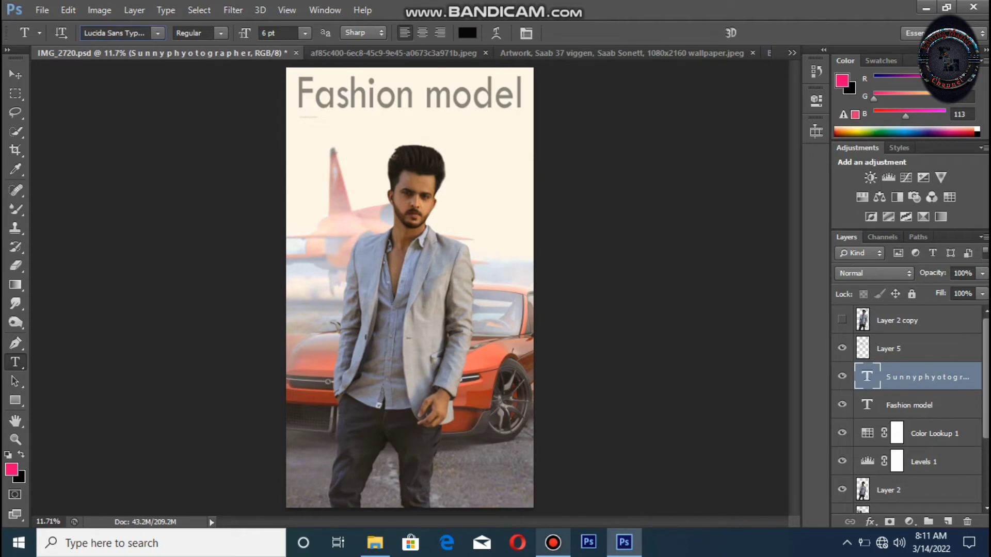
pyautogui.hotkey('ctrl', 'z')
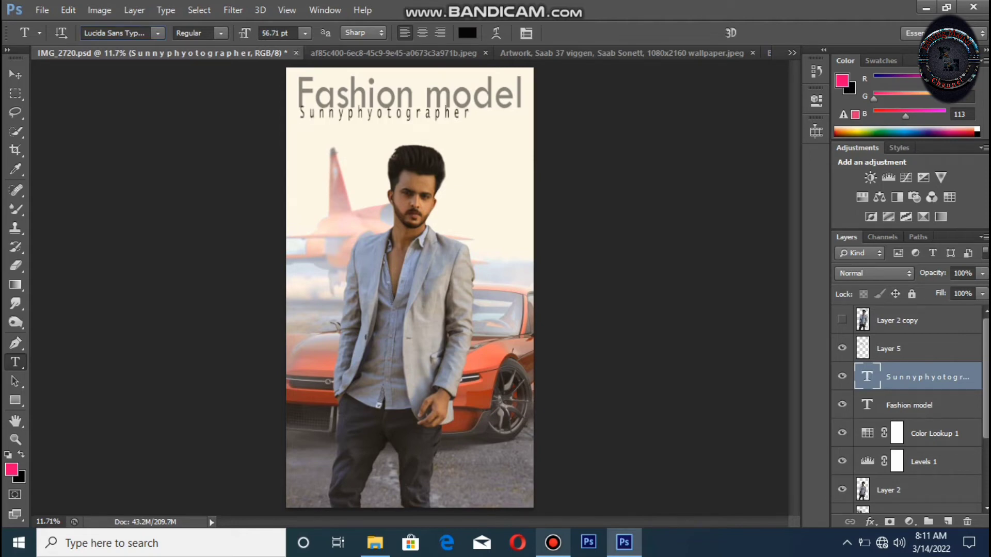
# Step: Squash the photographer credit to about 79% of its height and move it slightly lower beneath the title
pyautogui.hotkey('ctrl', 't')
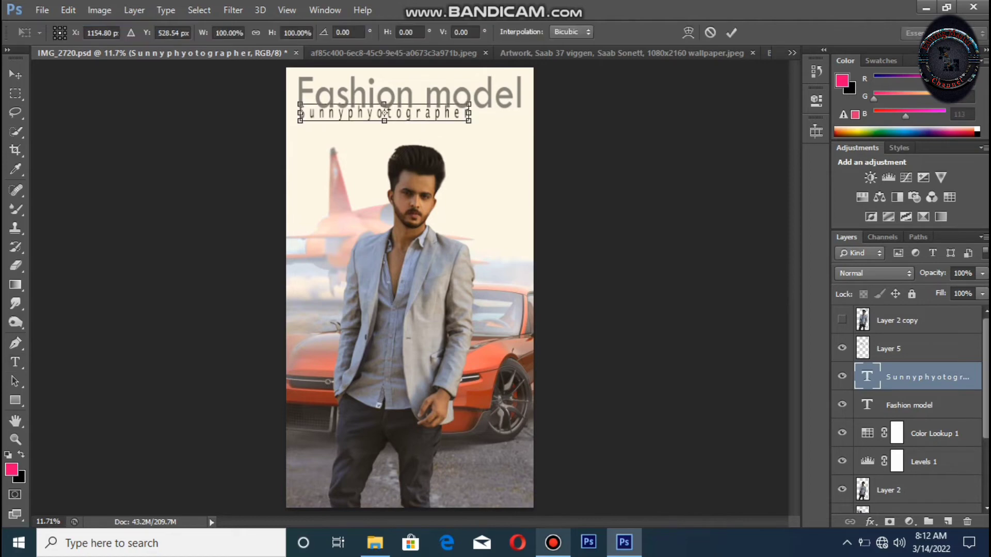
pyautogui.moveTo(468, 122); pyautogui.dragTo(469, 118)
pyautogui.moveTo(384, 111); pyautogui.dragTo(383, 116)
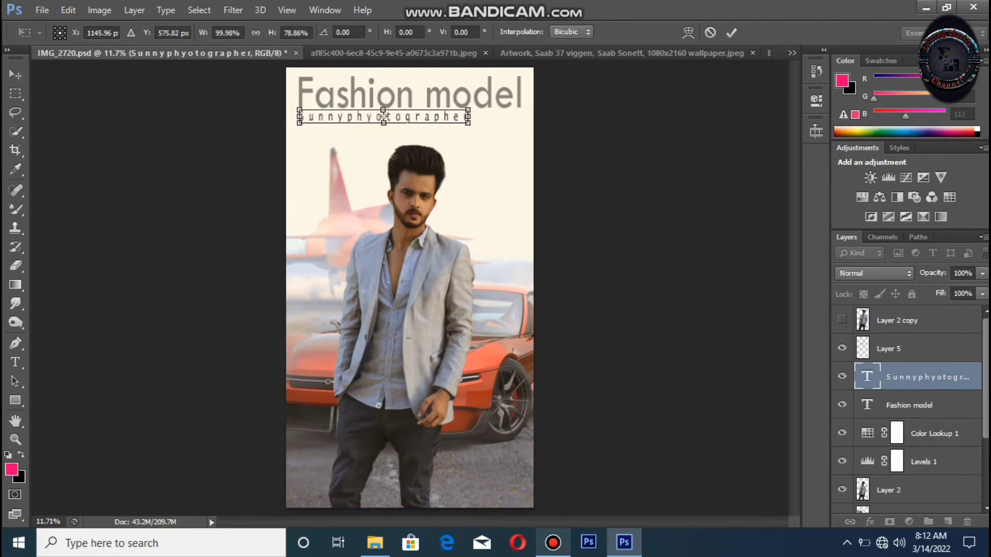
pyautogui.press('t')
pyautogui.press('Return')
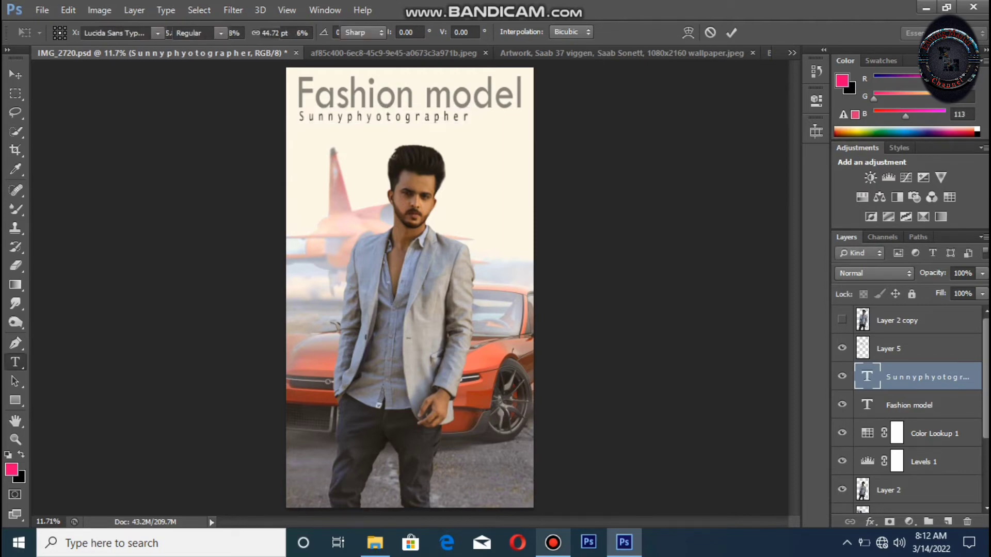
# Step: Nudge the photographer credit up closer to the title, to a vertical position of 550.20 px
pyautogui.hotkey('ctrl', 't')
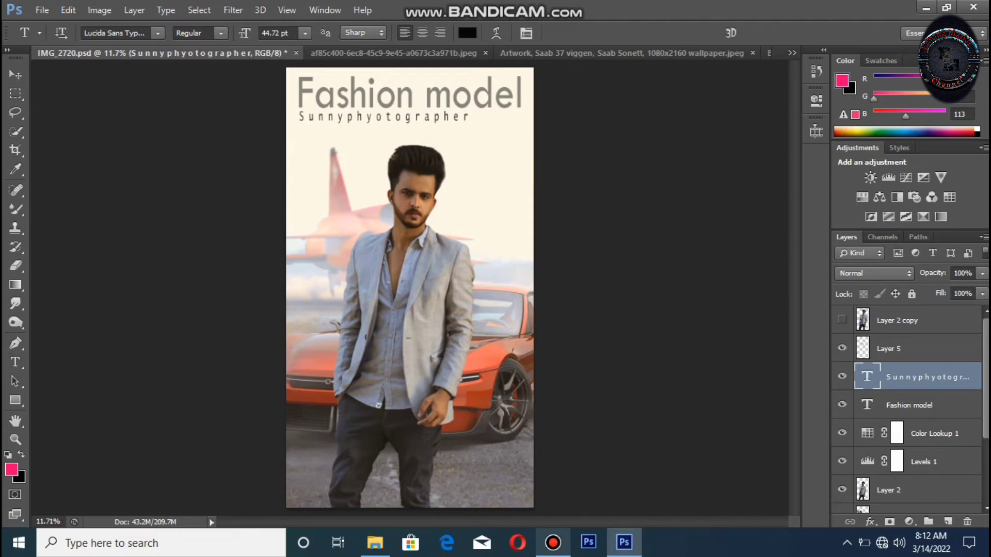
pyautogui.press('Up')
pyautogui.press('Up')
pyautogui.press('Up')
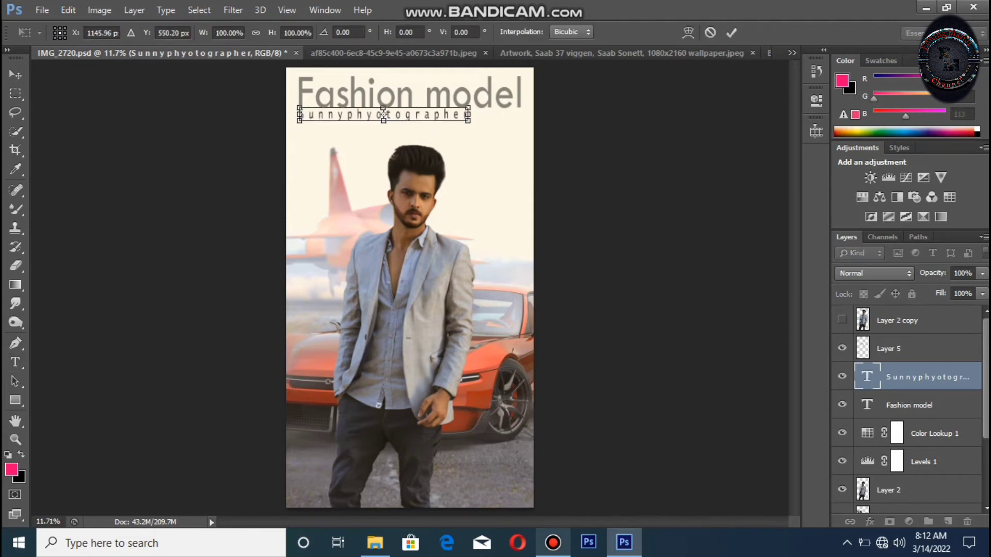
pyautogui.press('t')
pyautogui.press('Return')
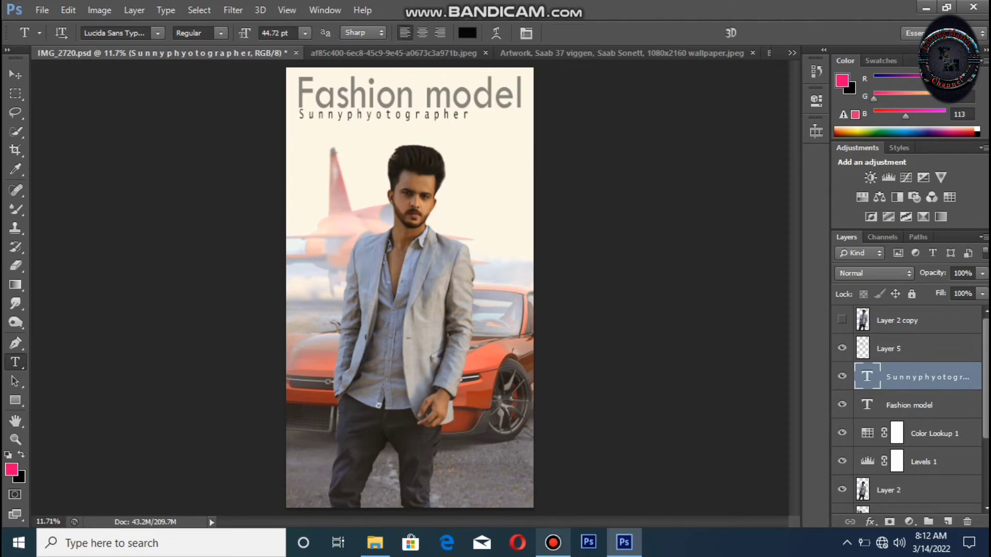
# Step: Correct the photographer credit's spelling by removing the extra "y" before "otographer"
pyautogui.moveTo(367, 115); pyautogui.dragTo(377, 114)
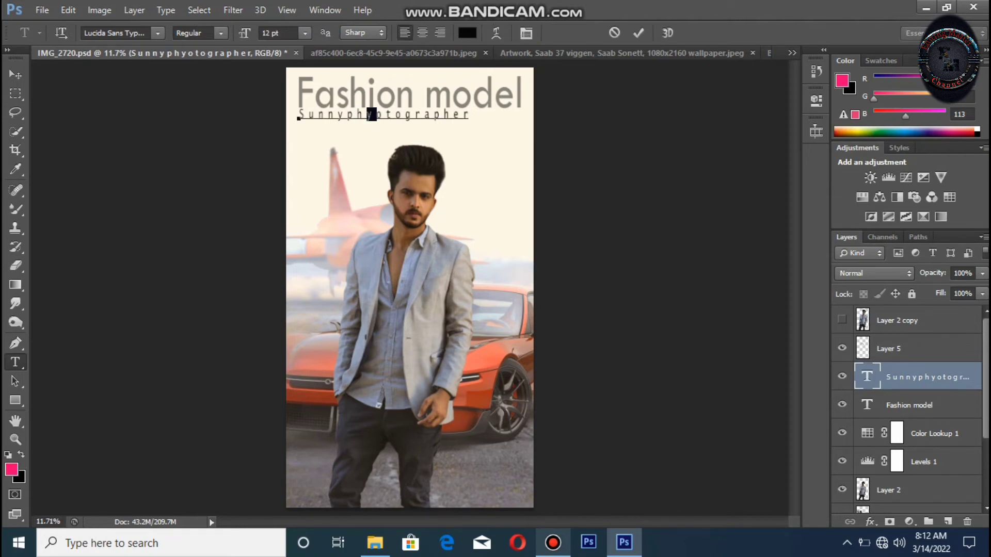
pyautogui.press('BackSpace')
pyautogui.click(459, 114)
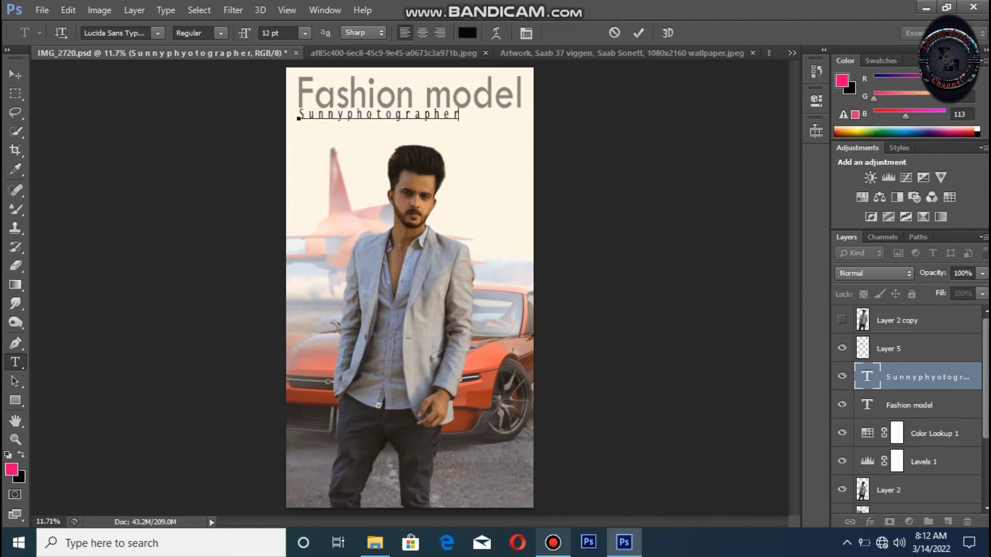
pyautogui.hotkey('ctrl', 'Return')
pyautogui.doubleClick(927, 377)
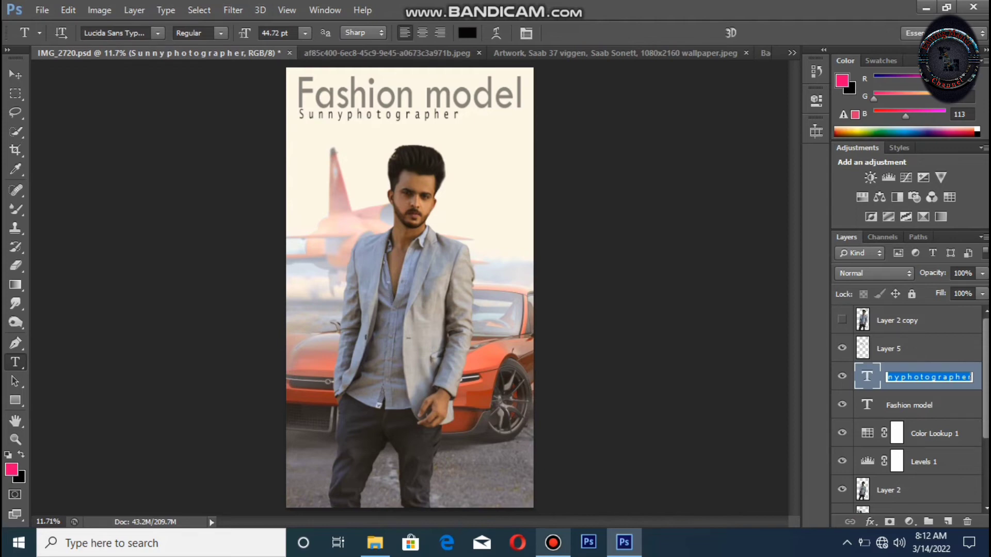
pyautogui.press('Return')
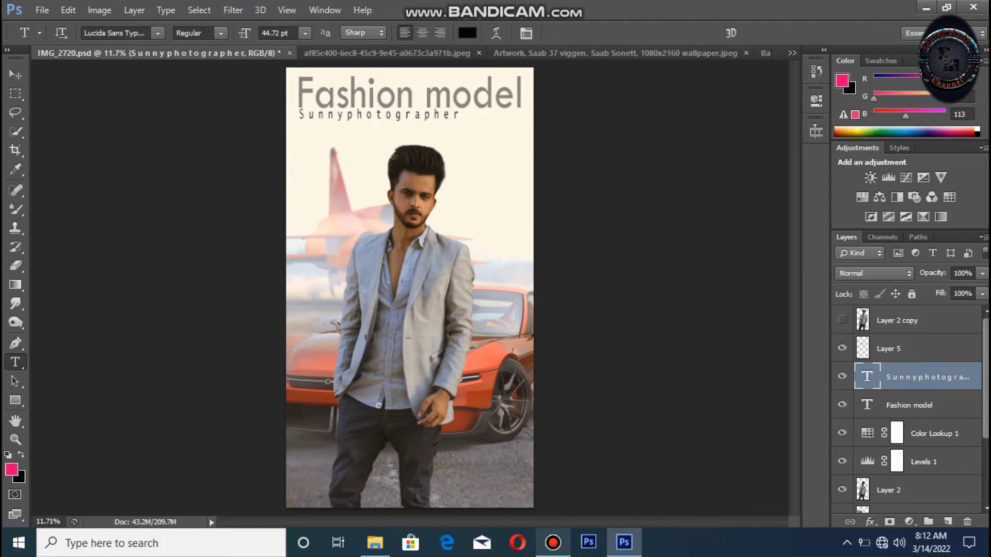
# Step: Save a JPEG copy of the composite named 123 in the new jumaa pics folder
pyautogui.hotkey('ctrl', 'shift', 's')
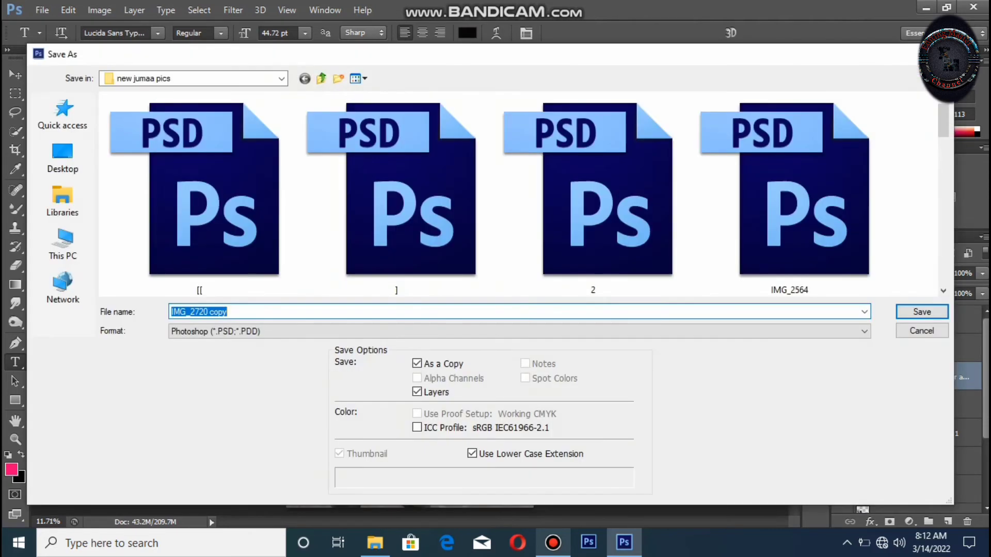
pyautogui.click(519, 332)
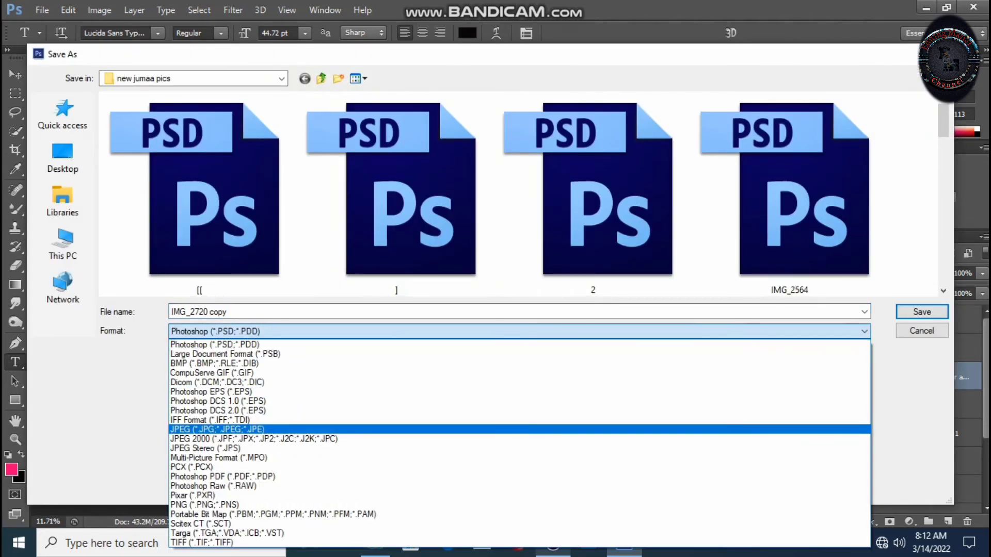
pyautogui.press('Return')
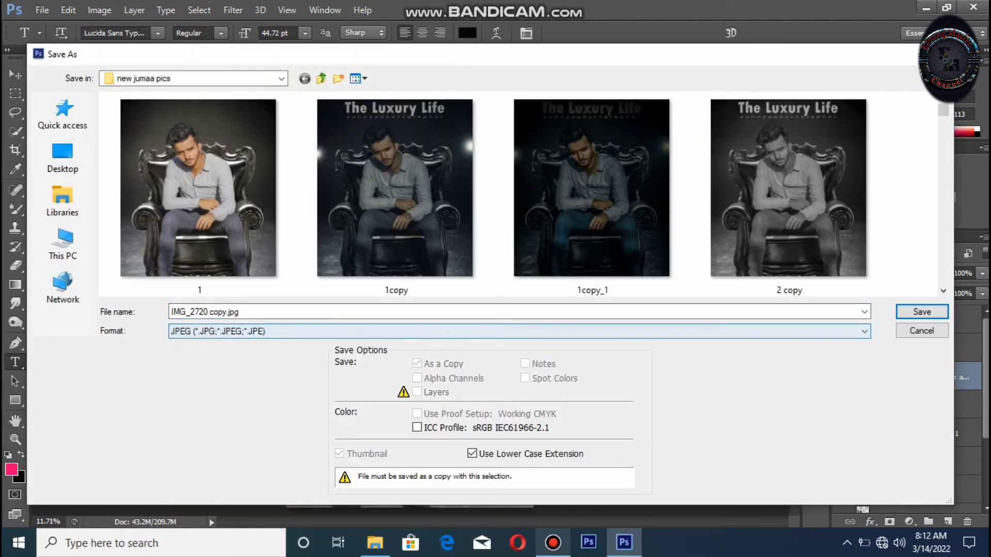
pyautogui.hotkey('shift', 'Tab')
pyautogui.write('1')
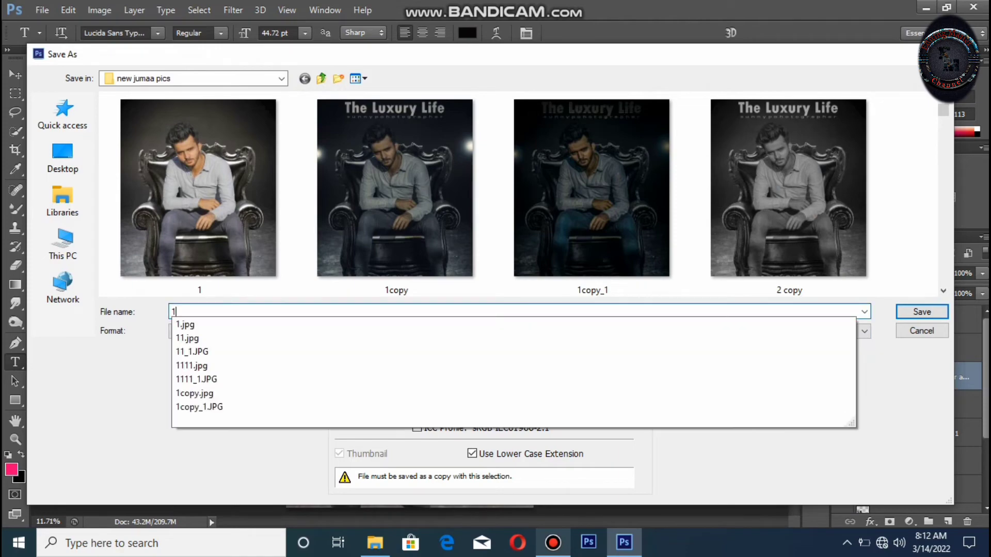
pyautogui.write('23')
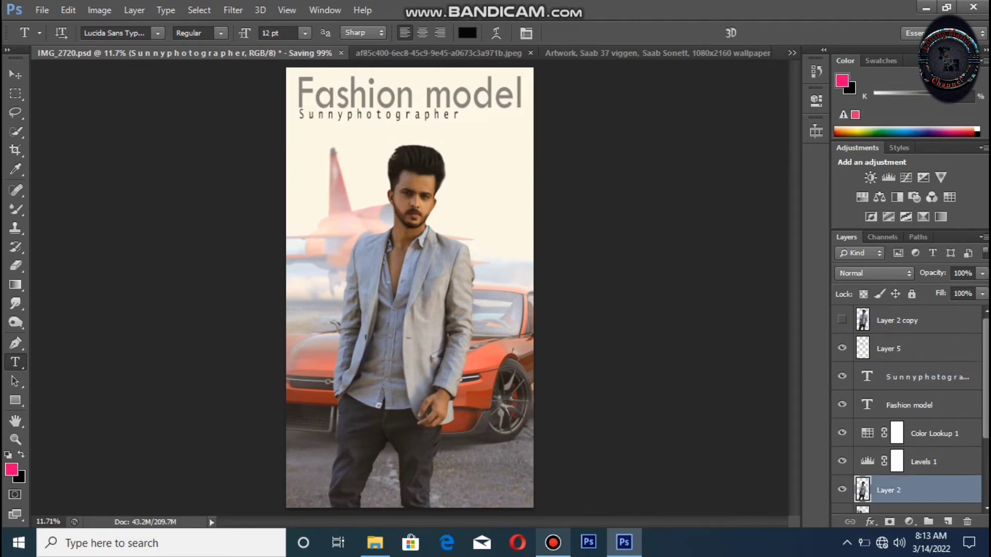
# Step: Select the man's blazer and shirt on Layer 2 using Quick Selection with a brush size of 200
pyautogui.press('w')
pyautogui.press('d')
pyautogui.press('q')
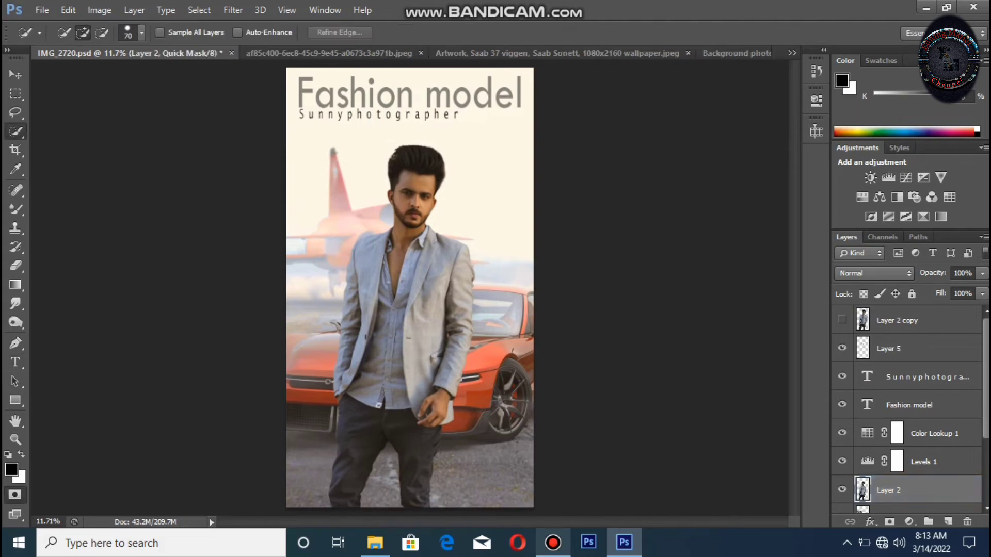
pyautogui.press(']')
pyautogui.press(']')
pyautogui.press(']')
pyautogui.press(']')
pyautogui.press(']')
pyautogui.moveTo(380, 264)
pyautogui.mouseDown()
pyautogui.moveTo(376, 251)
pyautogui.moveTo(374, 264)
pyautogui.mouseUp()
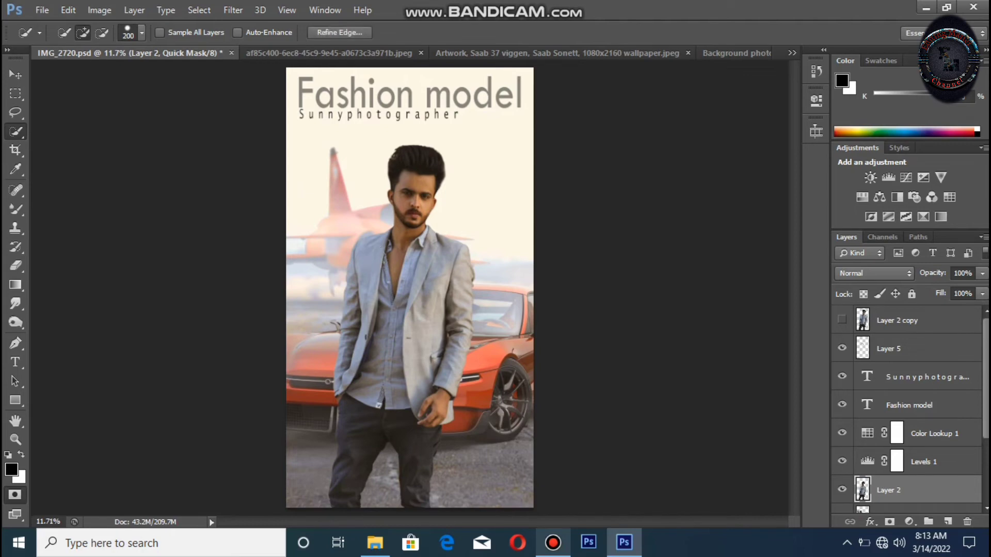
pyautogui.press('q')
pyautogui.moveTo(364, 264)
pyautogui.mouseDown()
pyautogui.moveTo(353, 357)
pyautogui.moveTo(414, 378)
pyautogui.moveTo(453, 269)
pyautogui.mouseUp()
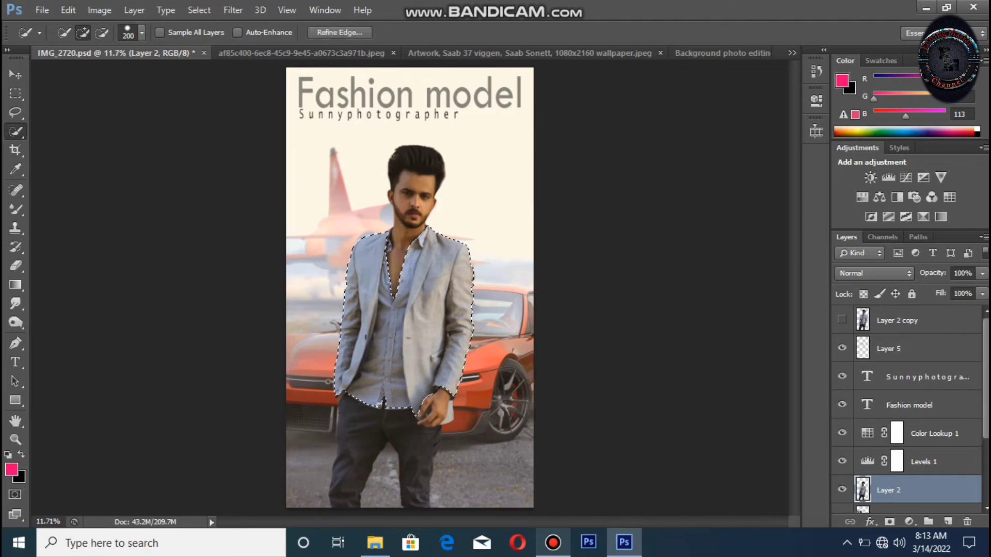
# Step: Add the collar and, with a brush size of 100, the blazer hem beside his hand to the selection
pyautogui.click(390, 240)
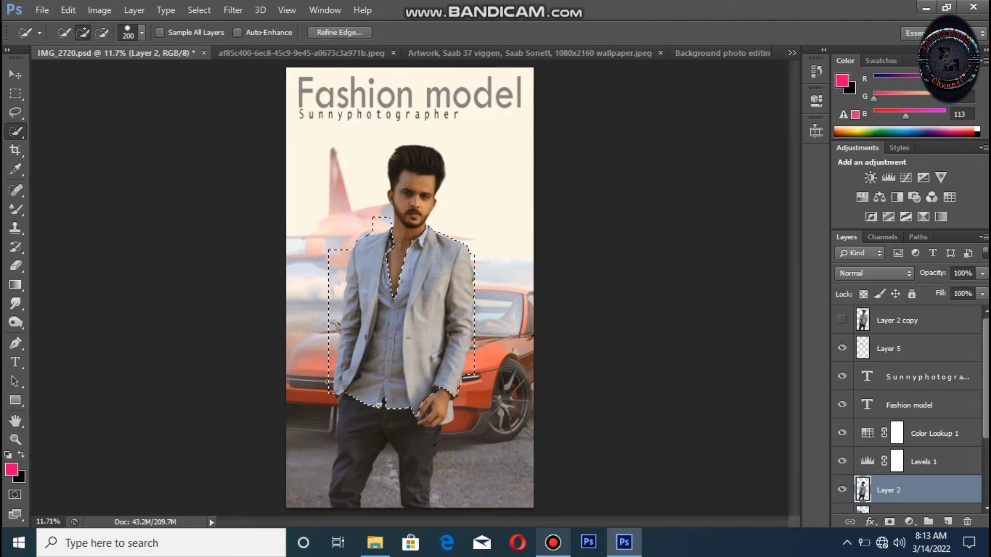
pyautogui.press('[')
pyautogui.press('[')
pyautogui.press('[')
pyautogui.press('[')
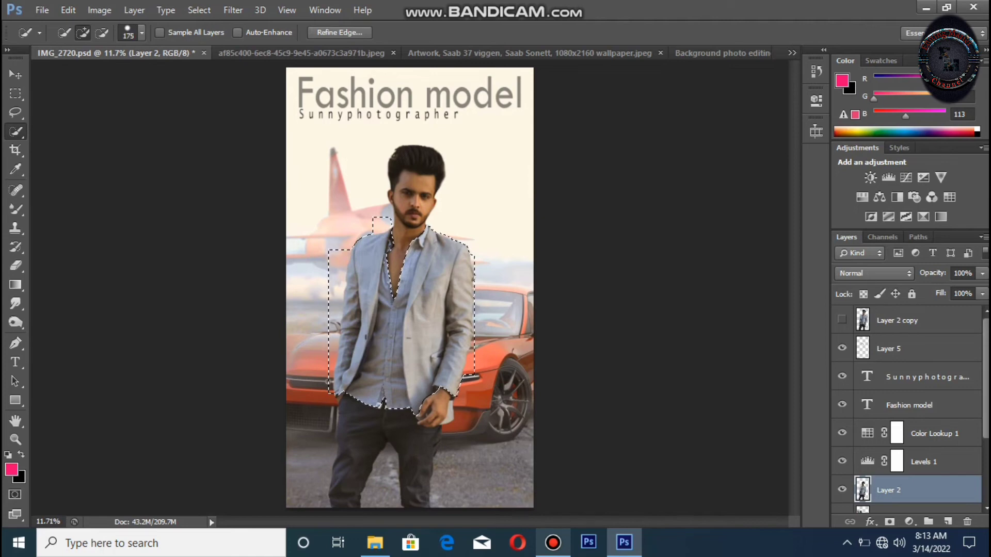
pyautogui.click(448, 411)
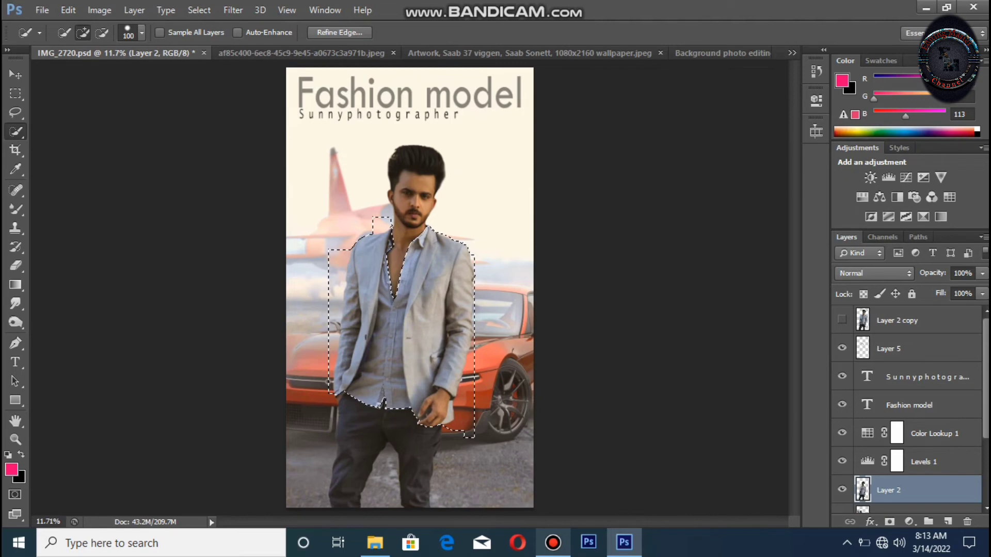
# Step: Try a pink tint on a layer copy of the selected clothing with Color Balance midtones +58, -37, +66, and undo it
pyautogui.hotkey('ctrl', 'j')
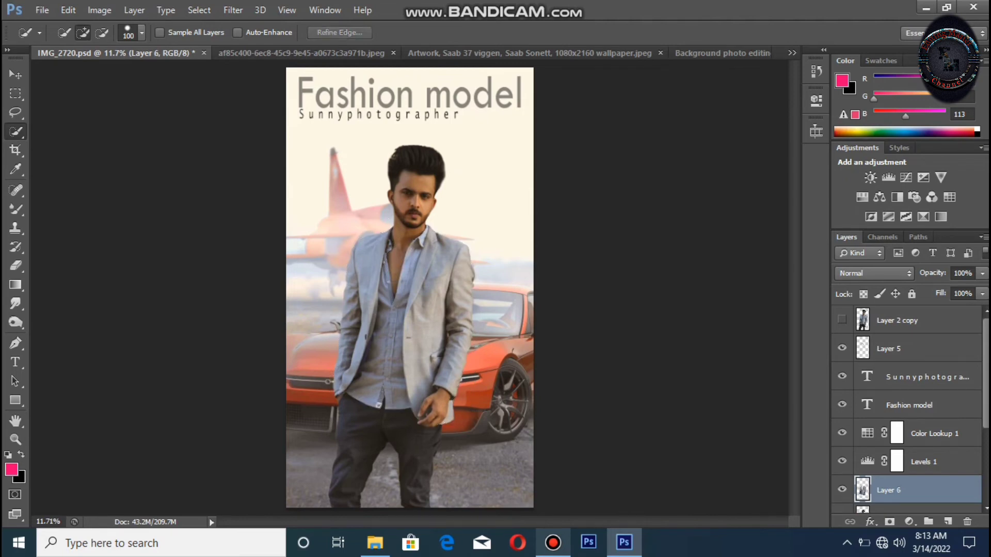
pyautogui.hotkey('ctrl', 'b')
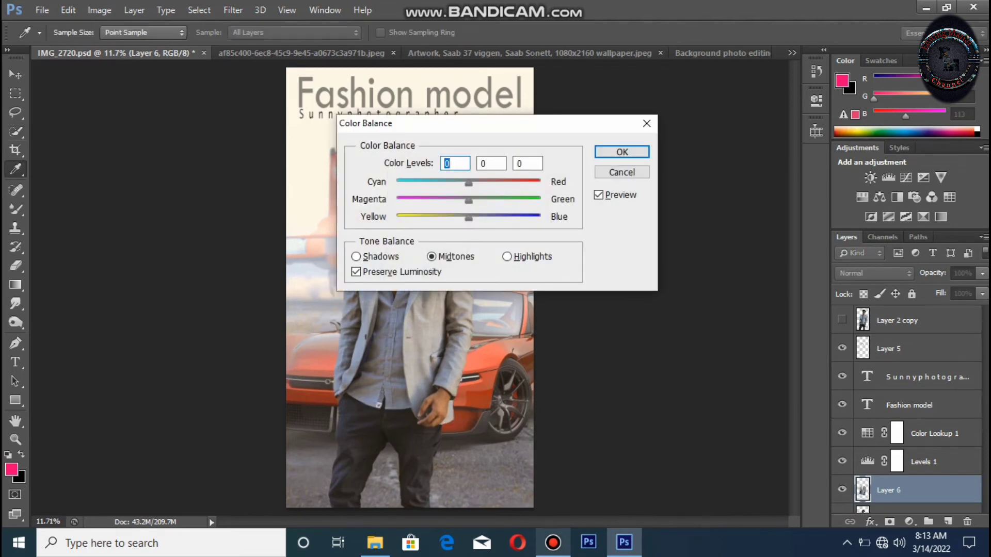
pyautogui.moveTo(469, 183); pyautogui.dragTo(509, 183)
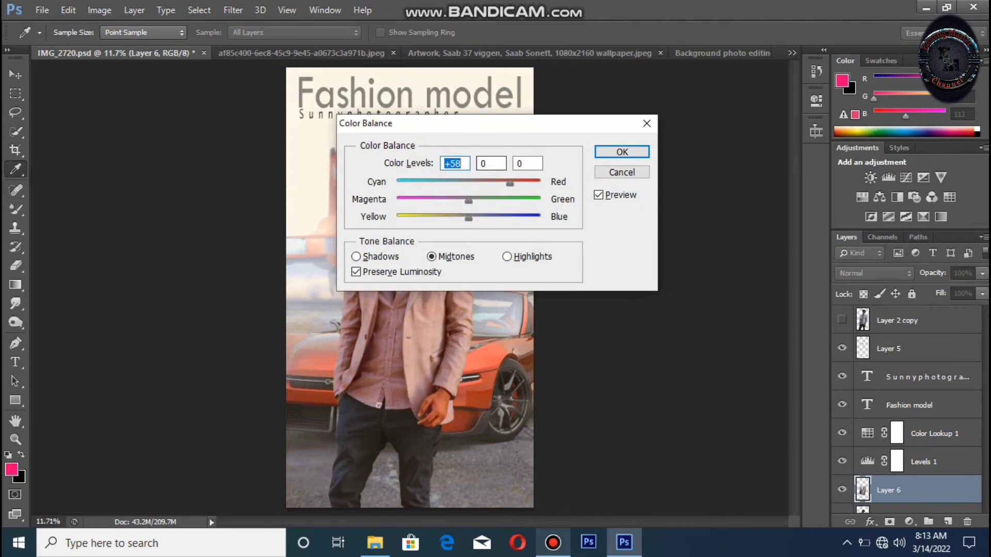
pyautogui.moveTo(496, 123); pyautogui.dragTo(742, 101)
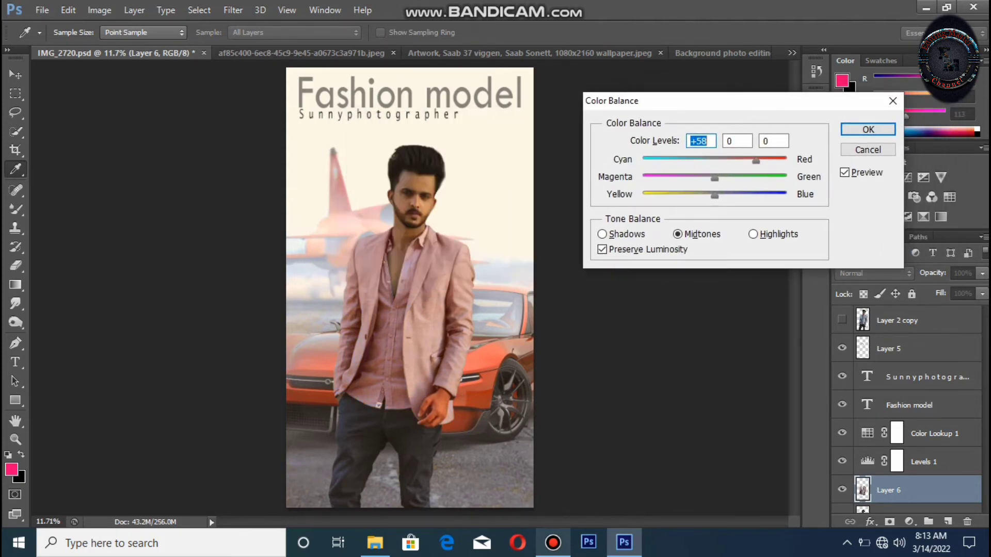
pyautogui.moveTo(714, 178); pyautogui.dragTo(761, 195)
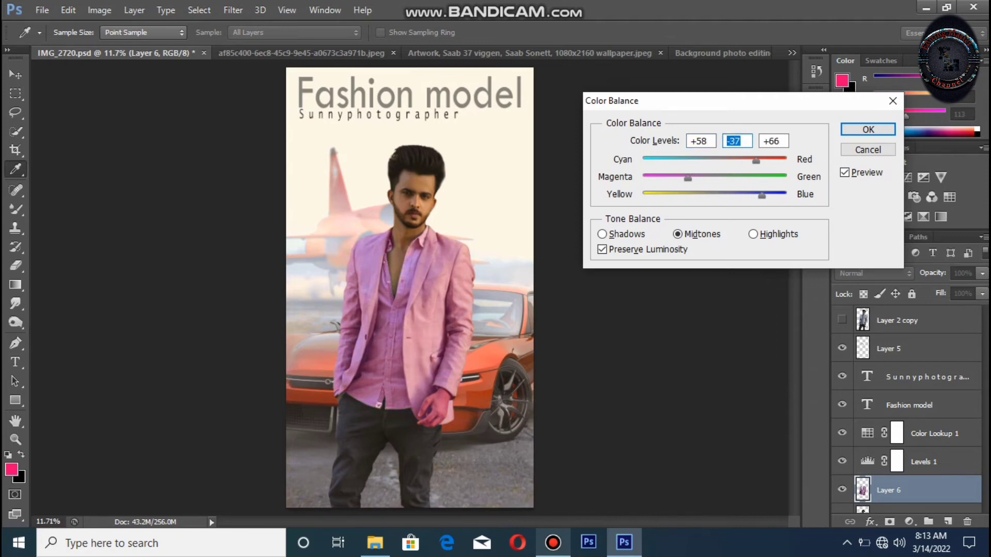
pyautogui.press('Tab')
pyautogui.press('Return')
pyautogui.press('w')
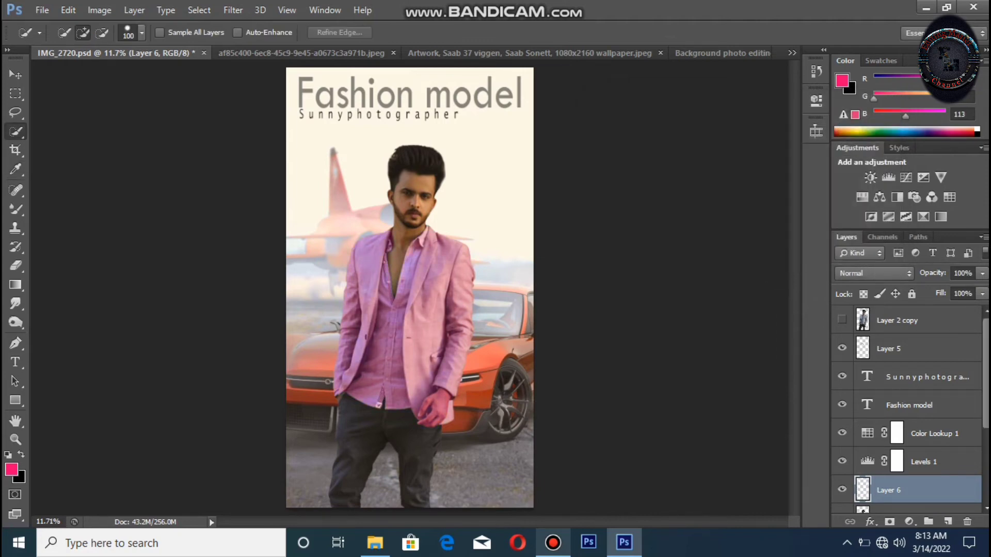
pyautogui.hotkey('ctrl', 'alt', 'z')
pyautogui.hotkey('ctrl', 'alt', 'z')
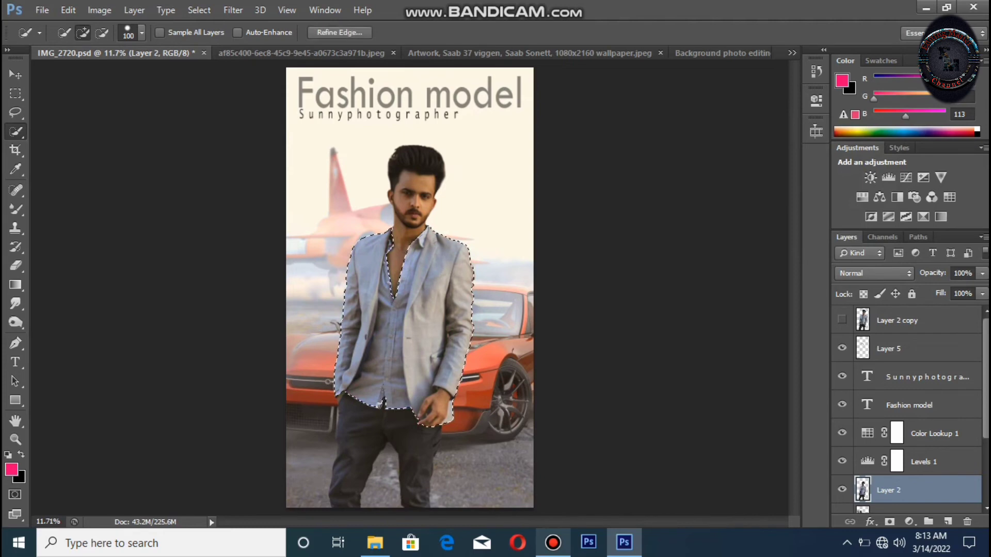
# Step: Extend the clothing selection over both trouser legs using a Quick Selection brush size of 200
pyautogui.press(']')
pyautogui.press(']')
pyautogui.press(']')
pyautogui.press(']')
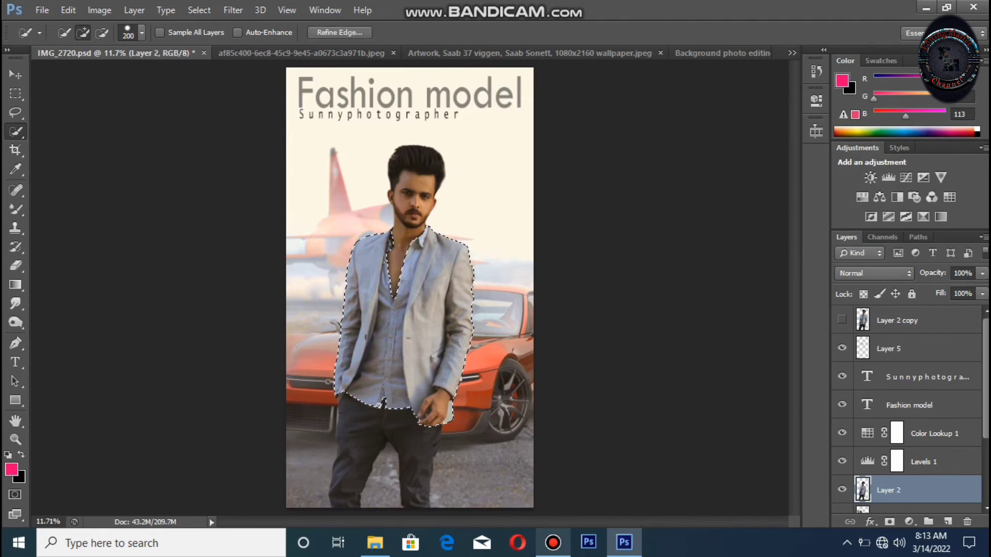
pyautogui.moveTo(413, 483)
pyautogui.mouseDown()
pyautogui.moveTo(412, 438)
pyautogui.moveTo(364, 434)
pyautogui.moveTo(351, 480)
pyautogui.mouseUp()
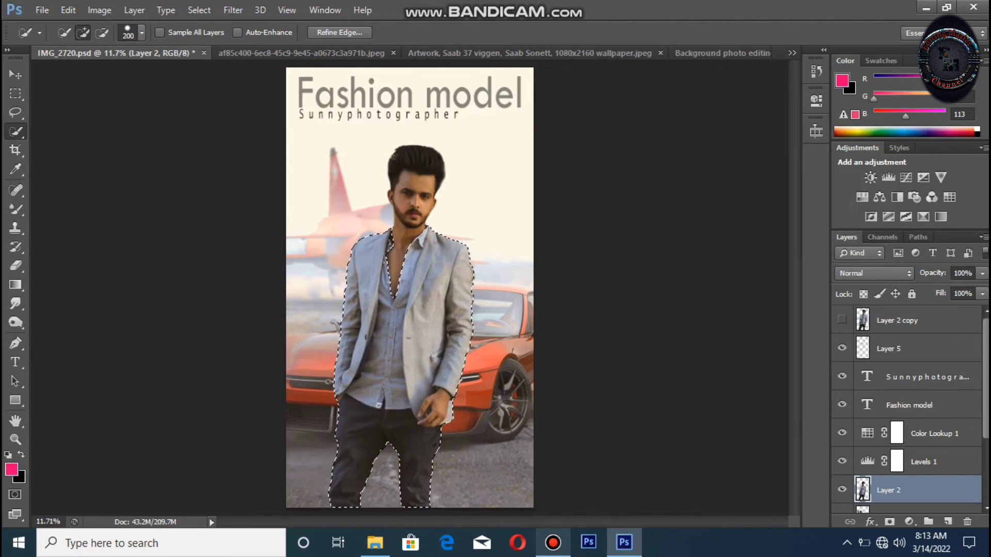
pyautogui.press('i')
pyautogui.hotkey('ctrl', 'u')
pyautogui.press('Escape')
pyautogui.press('w')
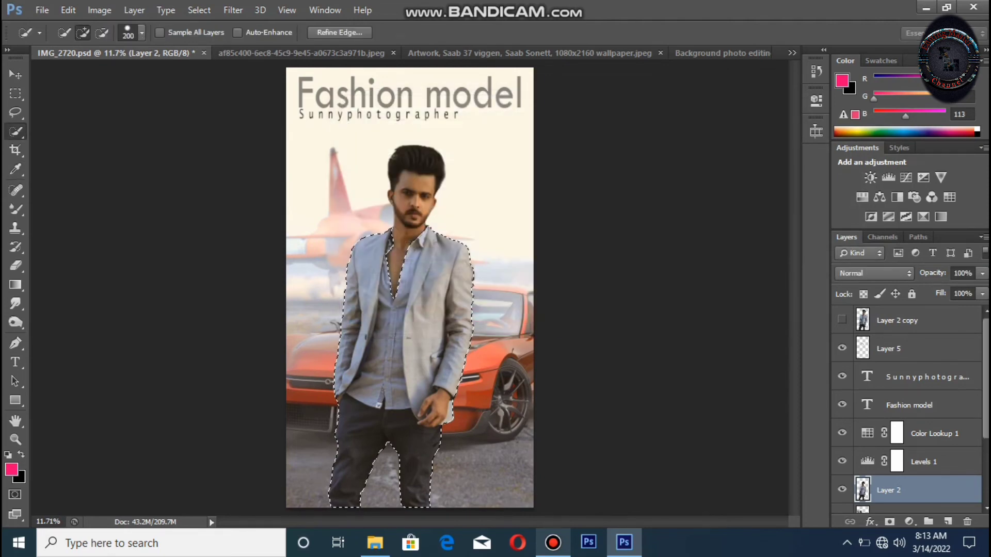
# Step: Tint the selected clothes using Color Balance with midtones +26, 0, +3 and shadows with more red, magenta/green -13 and yellow/blue +8, and deselect
pyautogui.hotkey('ctrl', 'b')
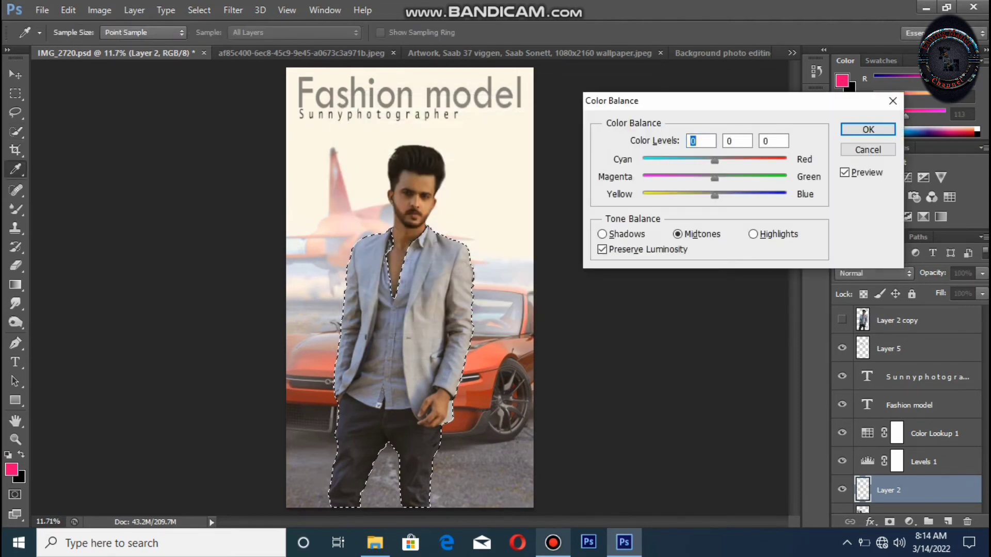
pyautogui.moveTo(715, 161)
pyautogui.mouseDown()
pyautogui.moveTo(745, 161)
pyautogui.moveTo(733, 161)
pyautogui.mouseUp()
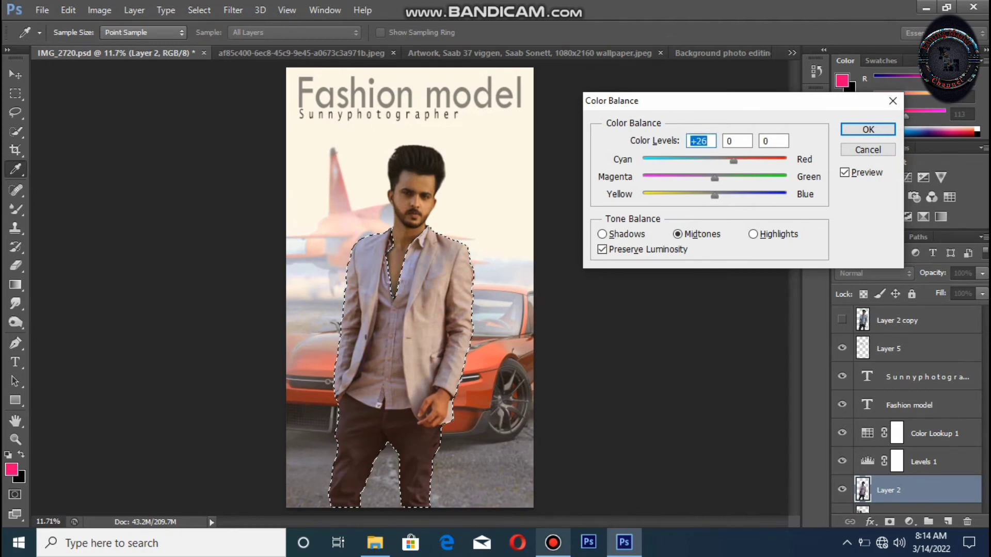
pyautogui.moveTo(714, 196)
pyautogui.mouseDown()
pyautogui.moveTo(732, 195)
pyautogui.moveTo(700, 196)
pyautogui.moveTo(717, 196)
pyautogui.mouseUp()
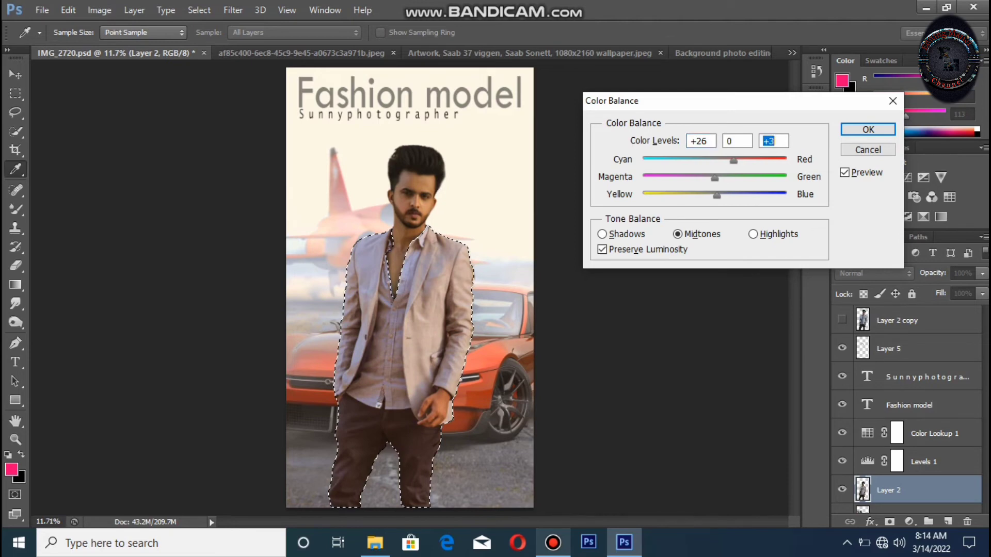
pyautogui.click(603, 234)
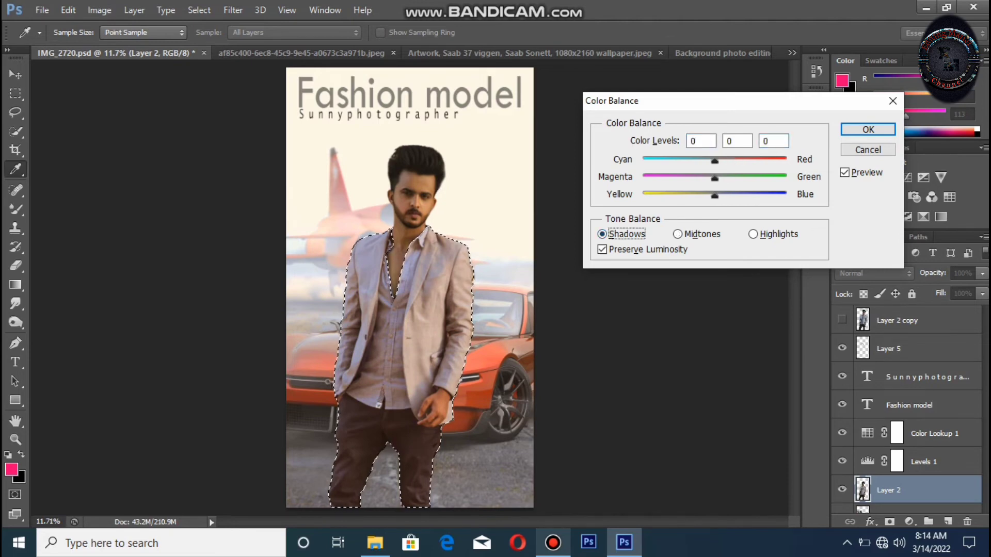
pyautogui.moveTo(714, 195); pyautogui.dragTo(718, 160)
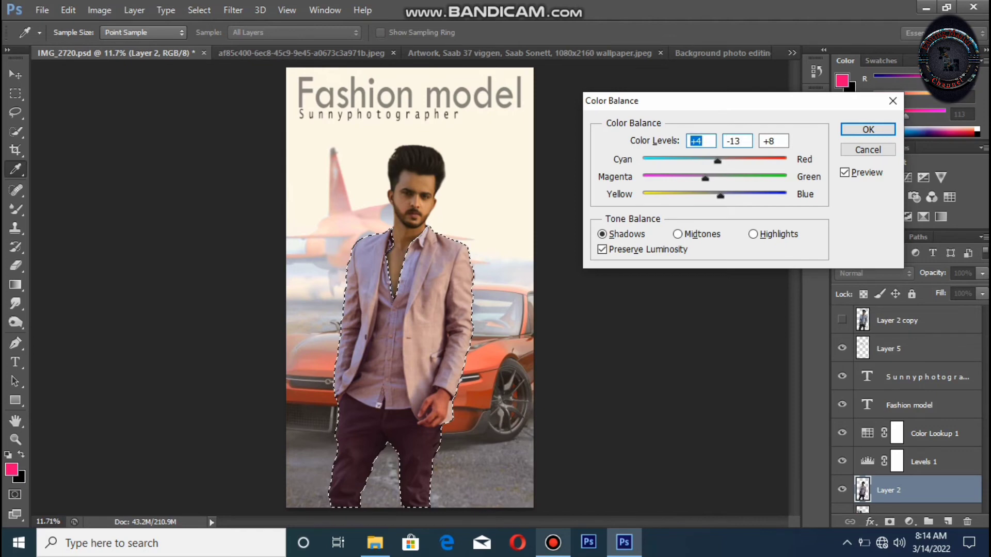
pyautogui.press('Return')
pyautogui.press('w')
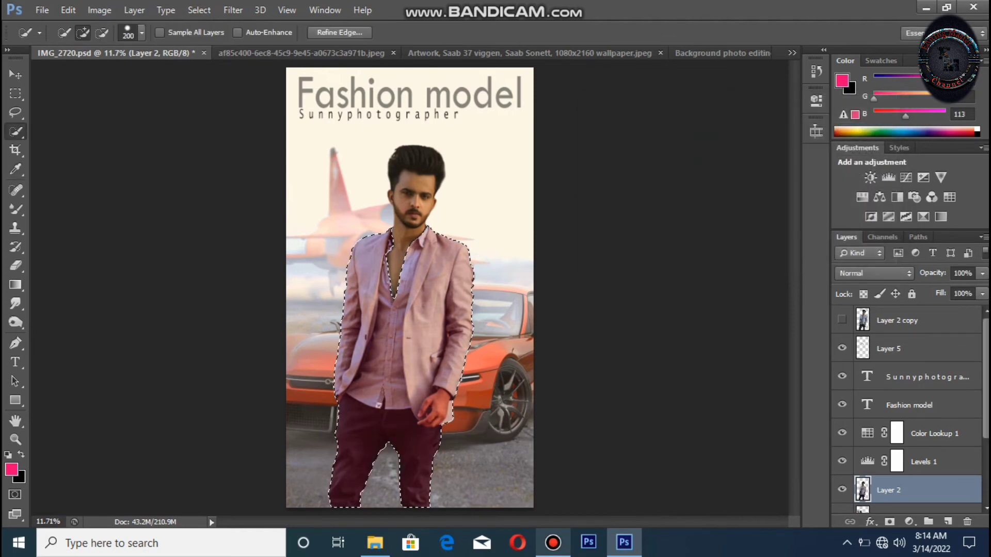
pyautogui.hotkey('ctrl', 'd')
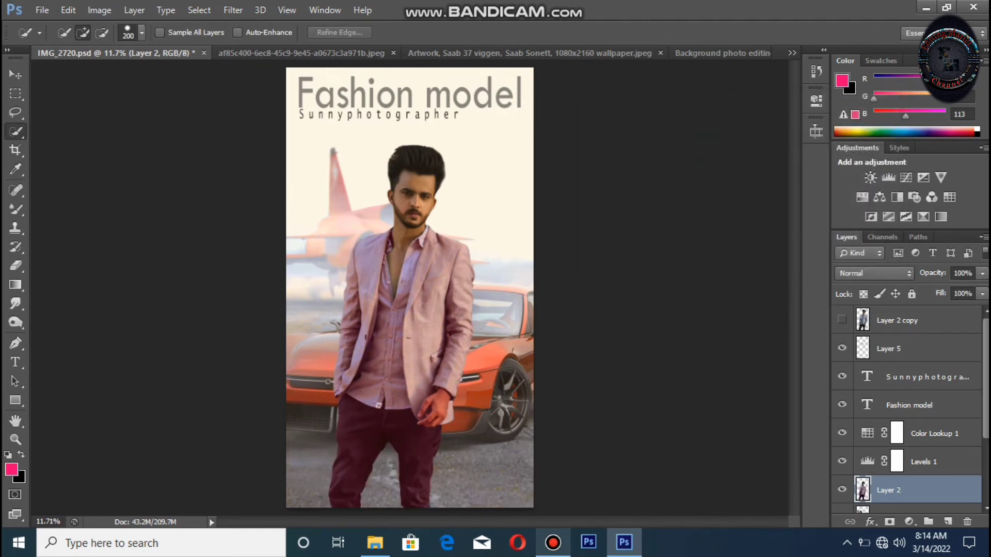
# Step: Undo the Color Balance tint on the blazer, shirt and trousers and clear the clothing selection
pyautogui.hotkey('ctrl', 'z')
pyautogui.hotkey('ctrl', 'z')
pyautogui.hotkey('ctrl', 'z')
pyautogui.hotkey('ctrl', 'z')
pyautogui.hotkey('ctrl', 'z')
pyautogui.hotkey('ctrl', 'z')
pyautogui.hotkey('ctrl', 'z')
pyautogui.hotkey('ctrl', 'z')
pyautogui.hotkey('ctrl', 'z')
pyautogui.hotkey('ctrl', 'alt', 'z')
pyautogui.hotkey('ctrl', 'alt', 'z')
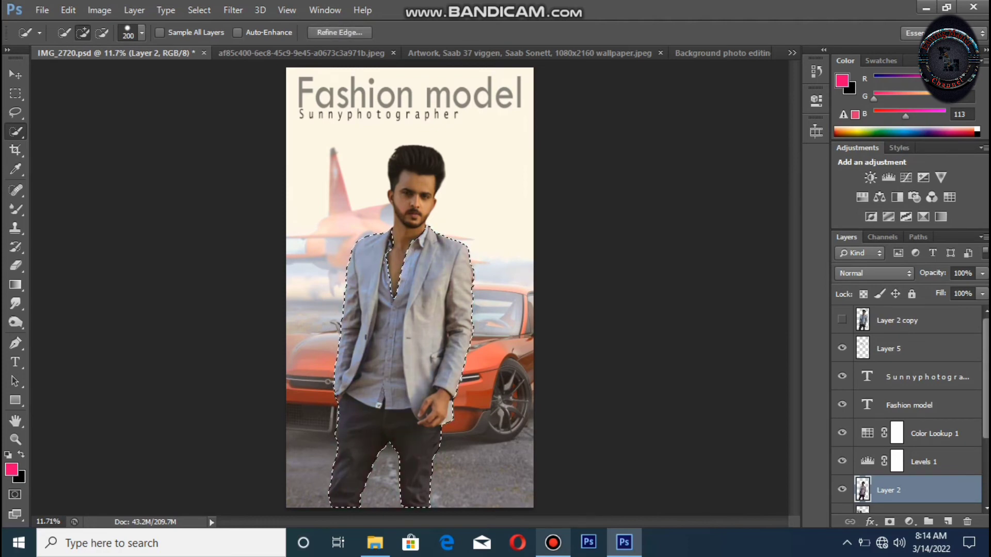
pyautogui.hotkey('ctrl', 'd')
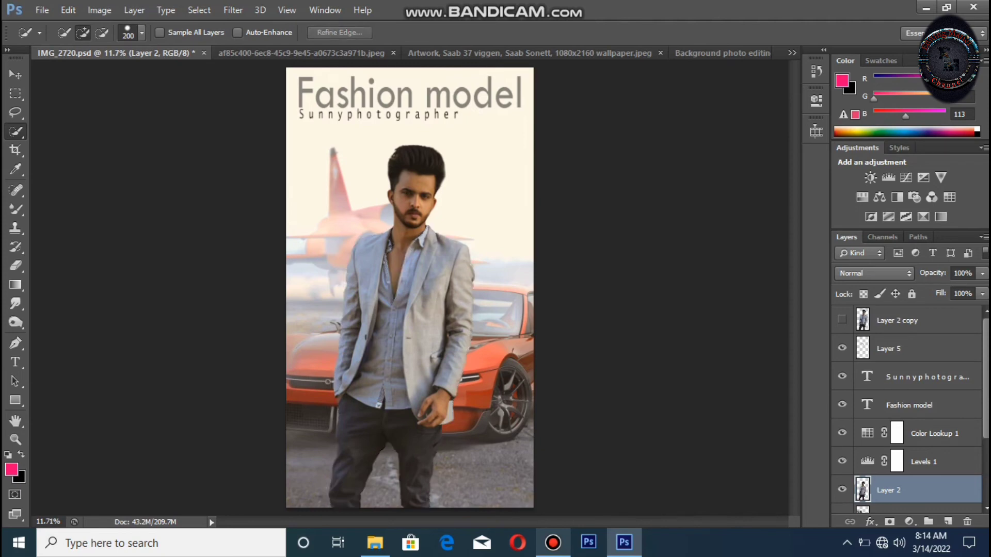
# Step: Open the exported Fashion model image 121 from the new jumaa pics folder in Camera Raw
pyautogui.hotkey('ctrl', 'o')
pyautogui.click(597, 180)
pyautogui.press('Down')
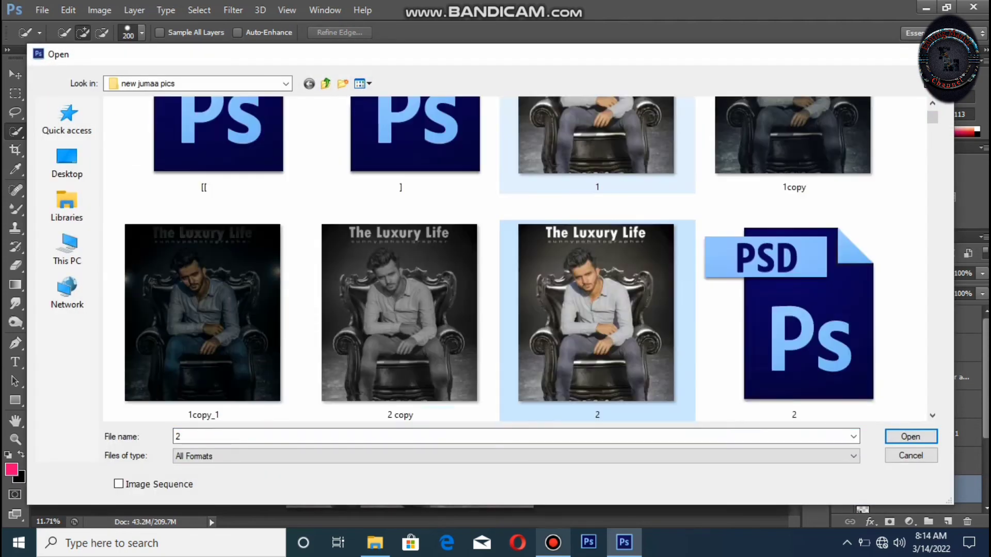
pyautogui.press('Down')
pyautogui.press('Down')
pyautogui.press('Left')
pyautogui.press('Right')
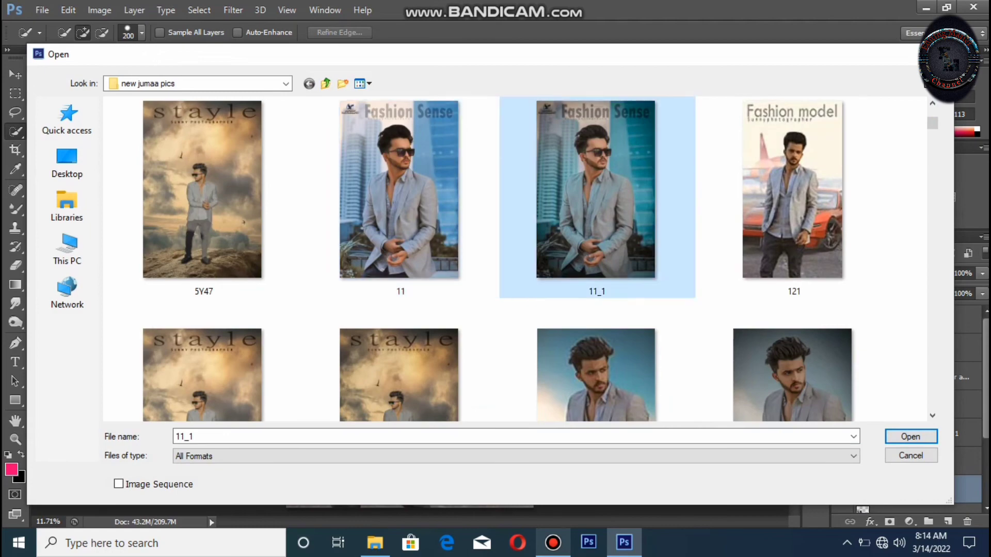
pyautogui.press('Right')
pyautogui.press('Return')
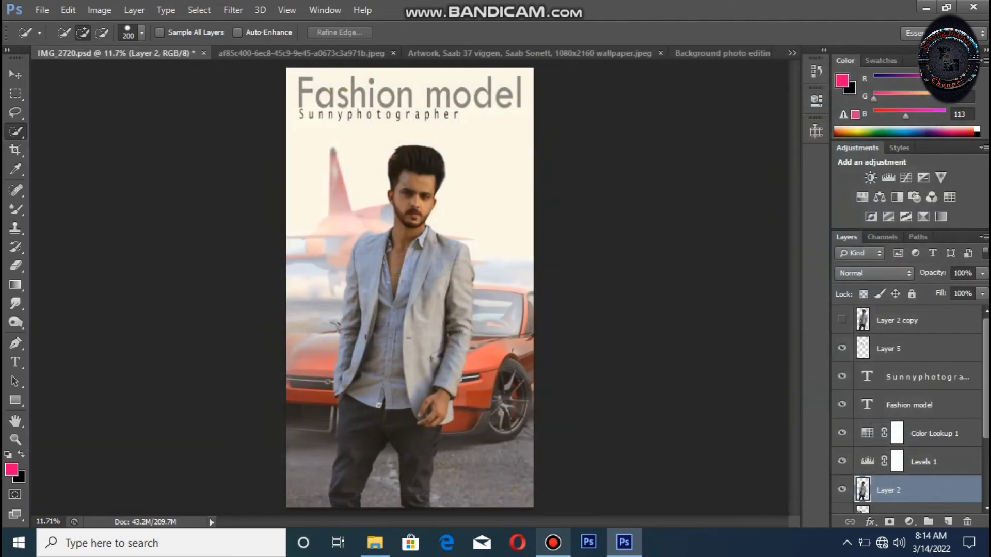
pyautogui.click(552, 542)
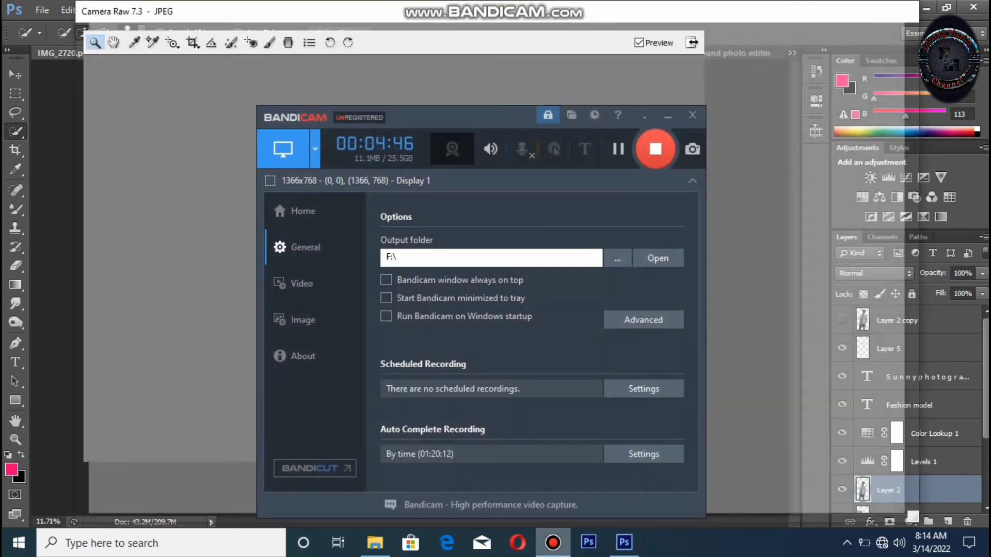
pyautogui.click(553, 542)
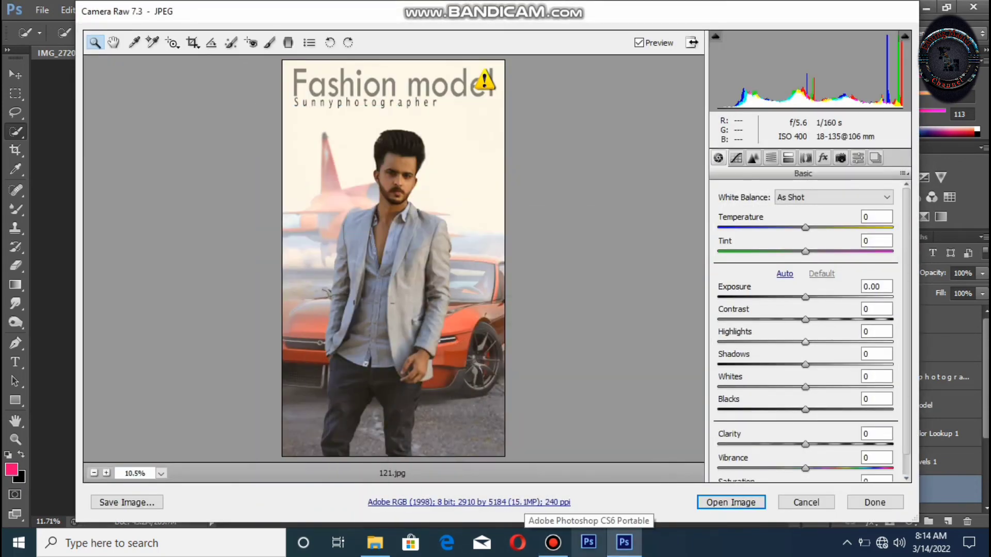
# Step: Flatten the image's tones with Highlights -90, Contrast -52 and Whites -84, and set Clarity to +38
pyautogui.moveTo(805, 342); pyautogui.dragTo(727, 342)
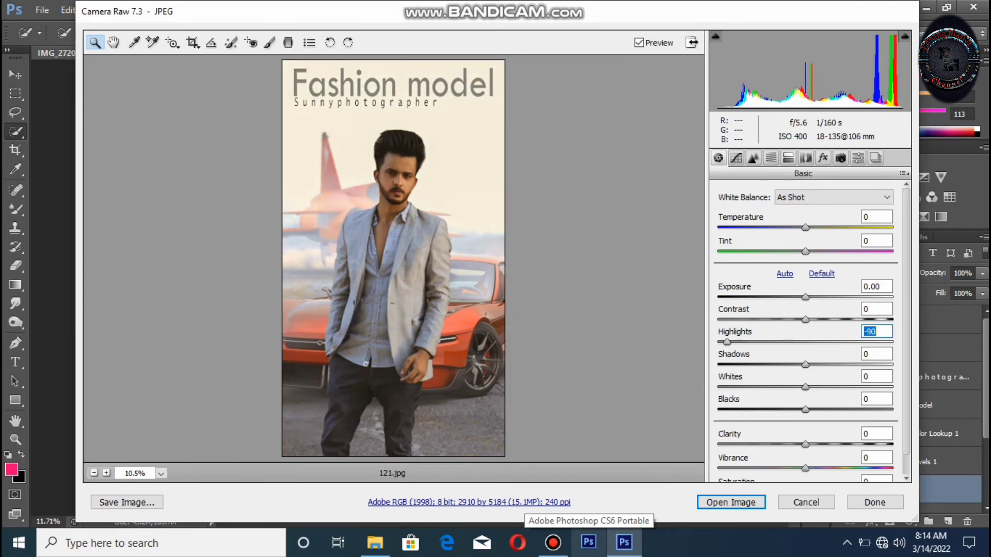
pyautogui.moveTo(805, 319); pyautogui.dragTo(760, 320)
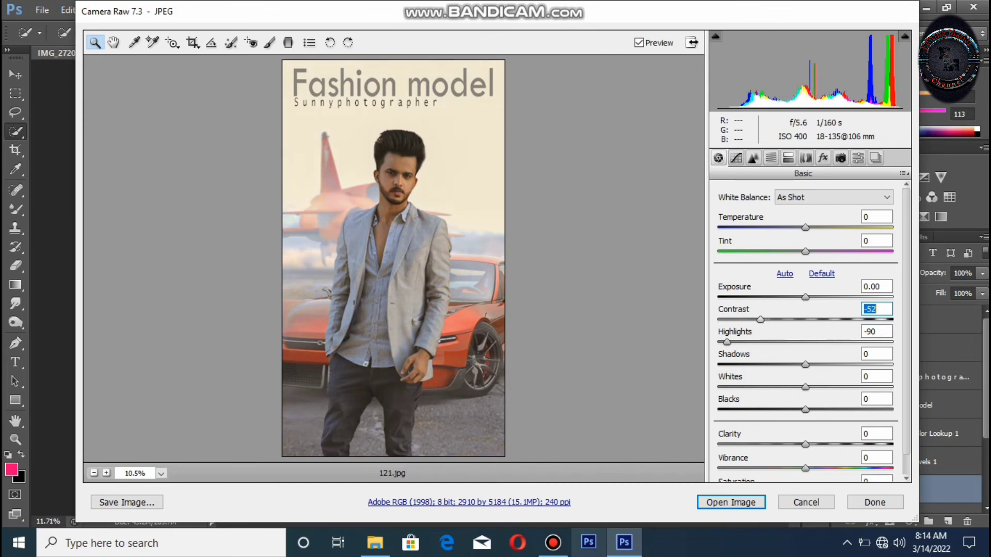
pyautogui.moveTo(805, 444); pyautogui.dragTo(838, 445)
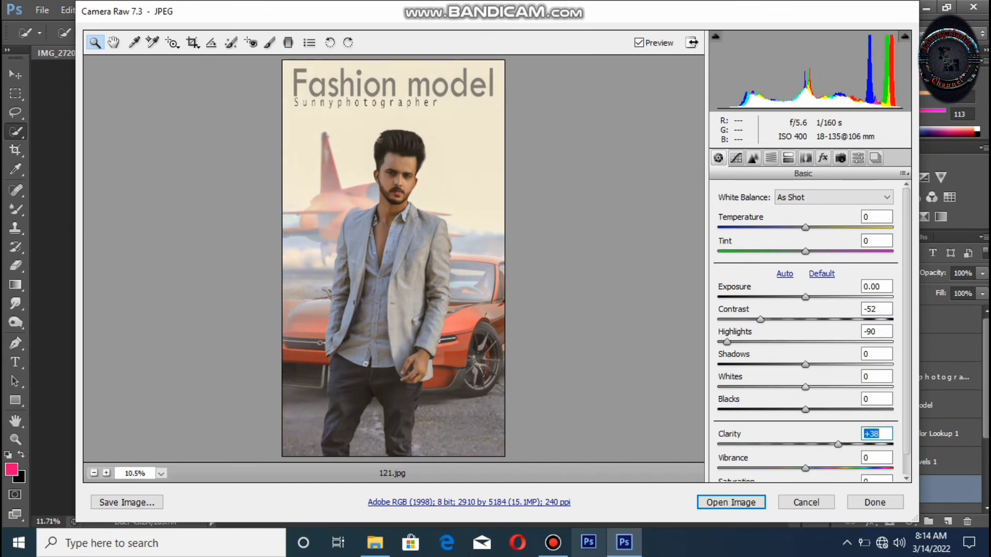
pyautogui.moveTo(805, 386); pyautogui.dragTo(732, 387)
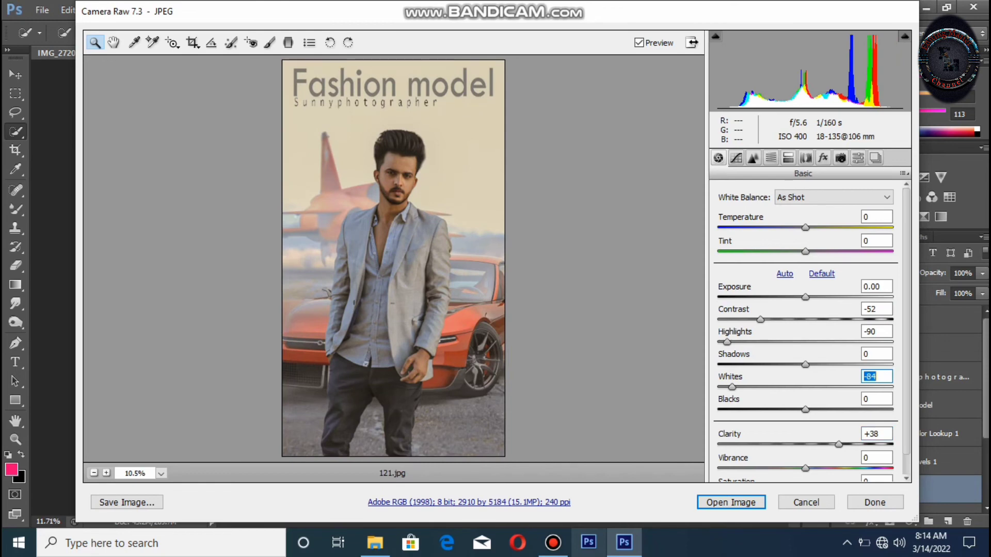
# Step: Set the HSL saturation of Yellows to -78 and Greens to -94, and the luminance of Oranges to +41
pyautogui.click(771, 158)
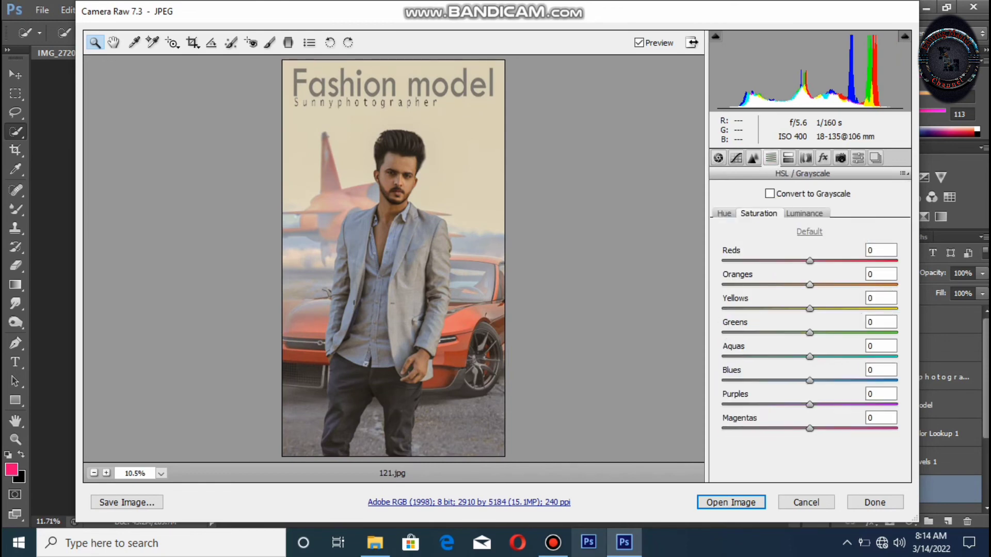
pyautogui.moveTo(809, 308); pyautogui.dragTo(742, 309)
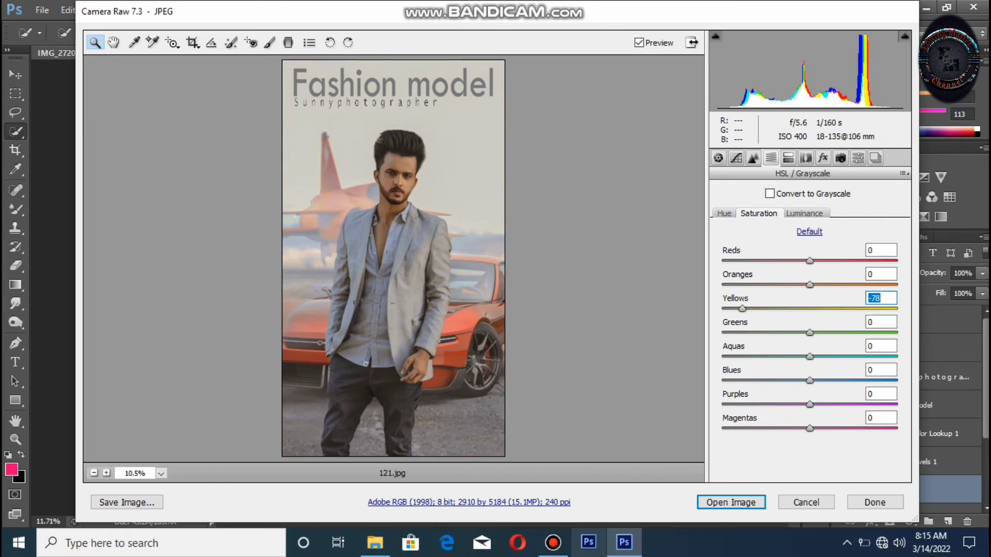
pyautogui.click(804, 214)
pyautogui.moveTo(809, 285); pyautogui.dragTo(844, 285)
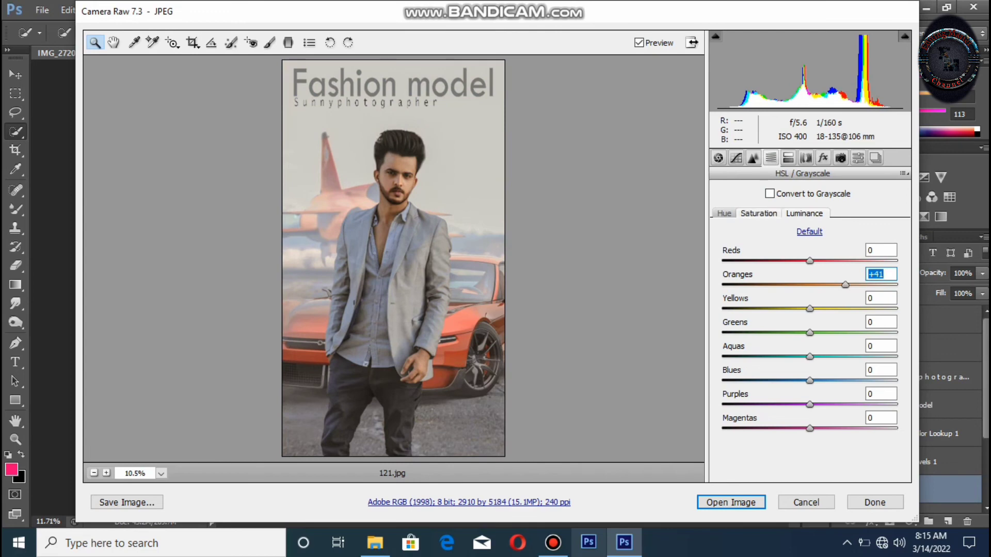
pyautogui.click(759, 213)
pyautogui.moveTo(809, 332); pyautogui.dragTo(728, 333)
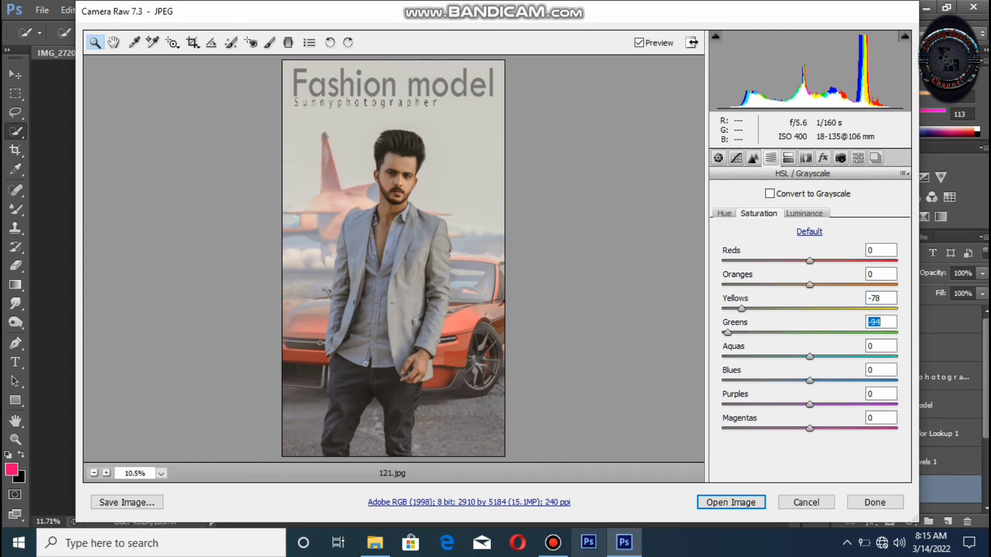
# Step: Try stronger HSL saturation on the cool tones, with Aquas +68 and Blues +63
pyautogui.moveTo(809, 356); pyautogui.dragTo(869, 357)
pyautogui.click(809, 405)
pyautogui.moveTo(809, 380); pyautogui.dragTo(748, 380)
# Step: Shift the HSL hue of Aquas to +100, Blues to -2 and Purples to -100
pyautogui.click(724, 213)
pyautogui.moveTo(809, 356); pyautogui.dragTo(897, 356)
pyautogui.moveTo(747, 381); pyautogui.dragTo(722, 404)
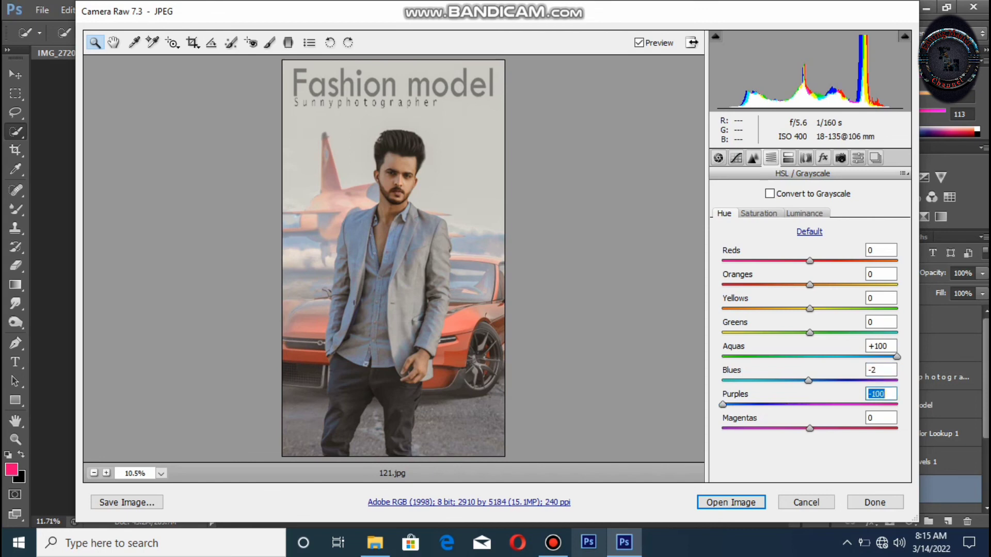
# Step: Desaturate the cool tones by setting the HSL saturation of Blues to -88 and Aquas to -100
pyautogui.click(758, 213)
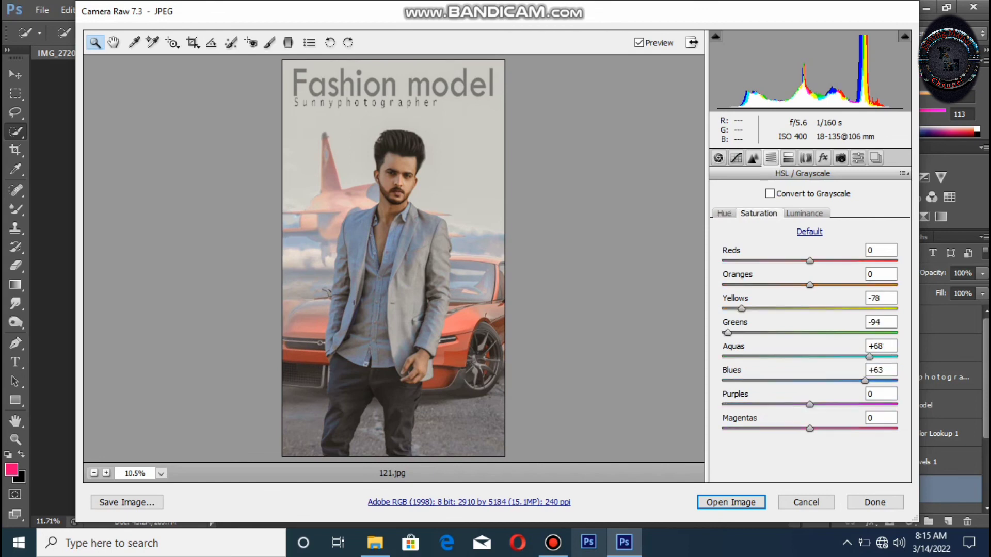
pyautogui.moveTo(864, 380); pyautogui.dragTo(732, 380)
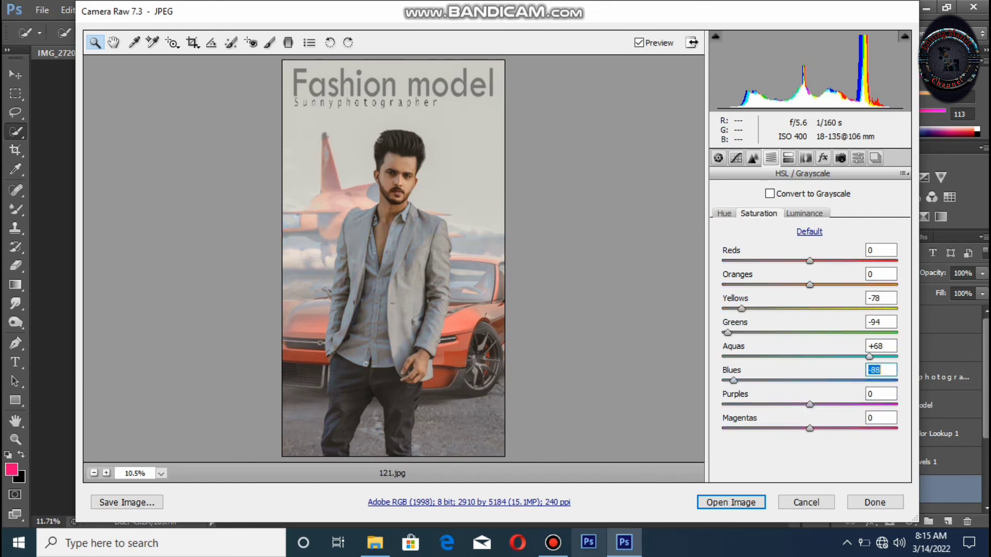
pyautogui.moveTo(869, 357); pyautogui.dragTo(721, 357)
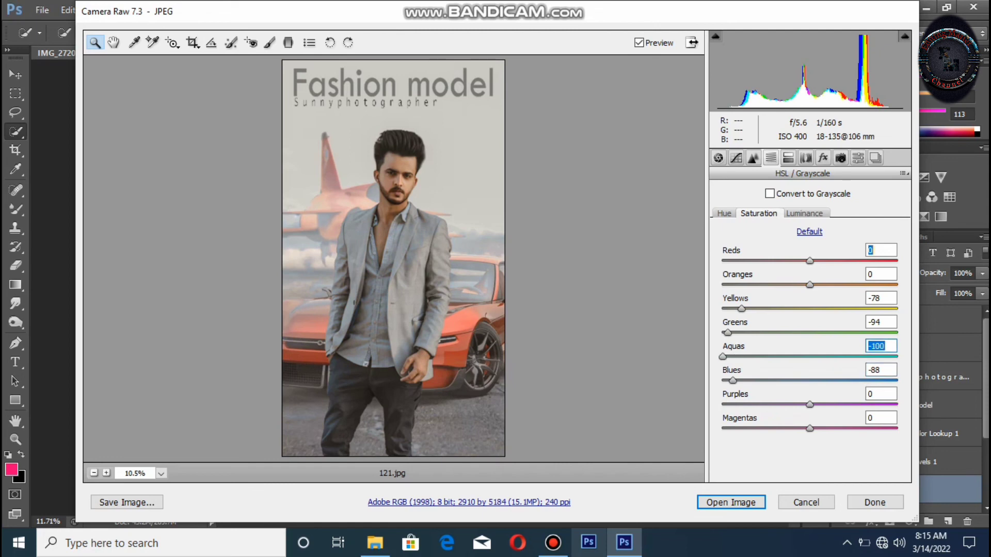
# Step: Set the Reds luminance to +25 and Reds saturation to -11, and slightly lower the Oranges saturation
pyautogui.moveTo(809, 261); pyautogui.dragTo(832, 261)
pyautogui.click(724, 214)
pyautogui.click(804, 213)
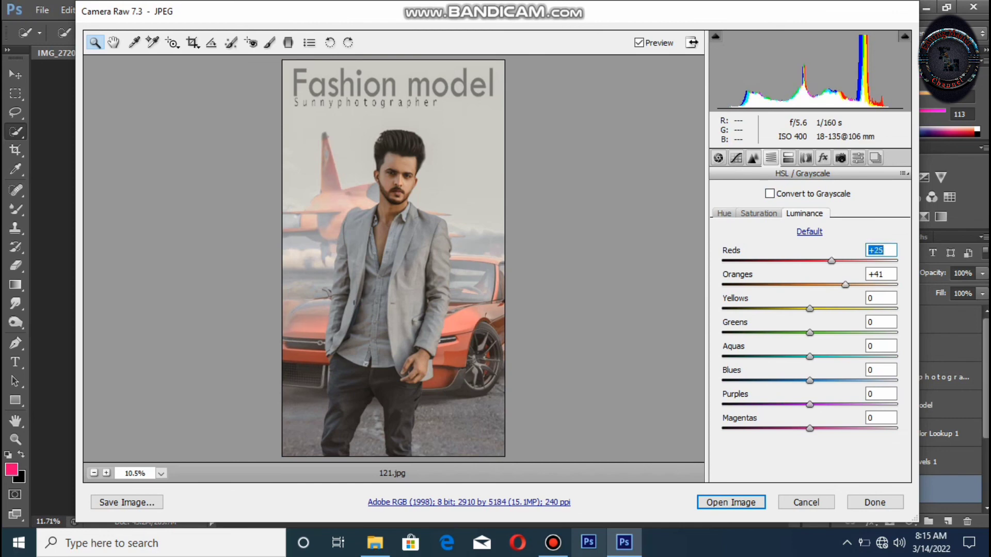
pyautogui.click(758, 213)
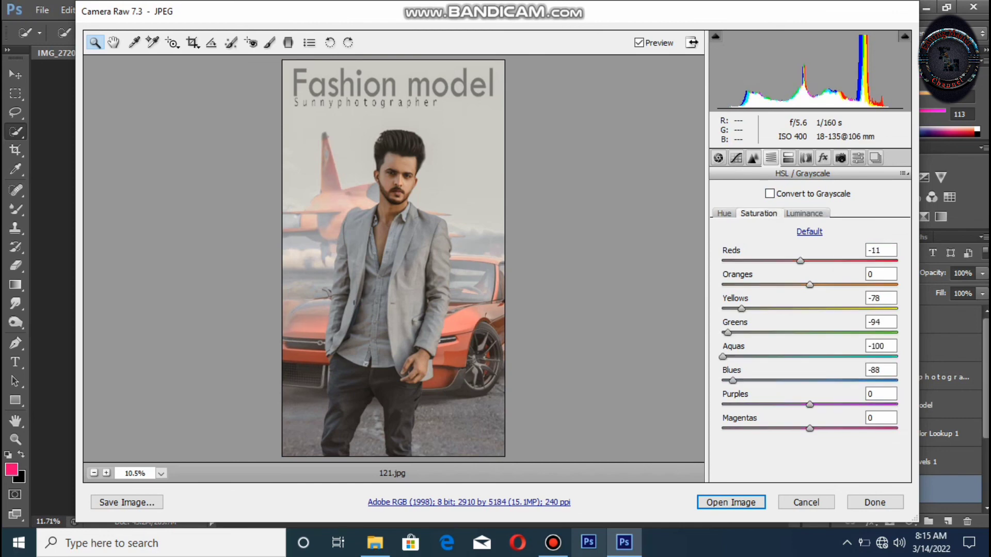
pyautogui.moveTo(809, 284); pyautogui.dragTo(798, 284)
# Step: Darken the image edges with a Highlight Priority post-crop vignette amount of -24
pyautogui.click(822, 157)
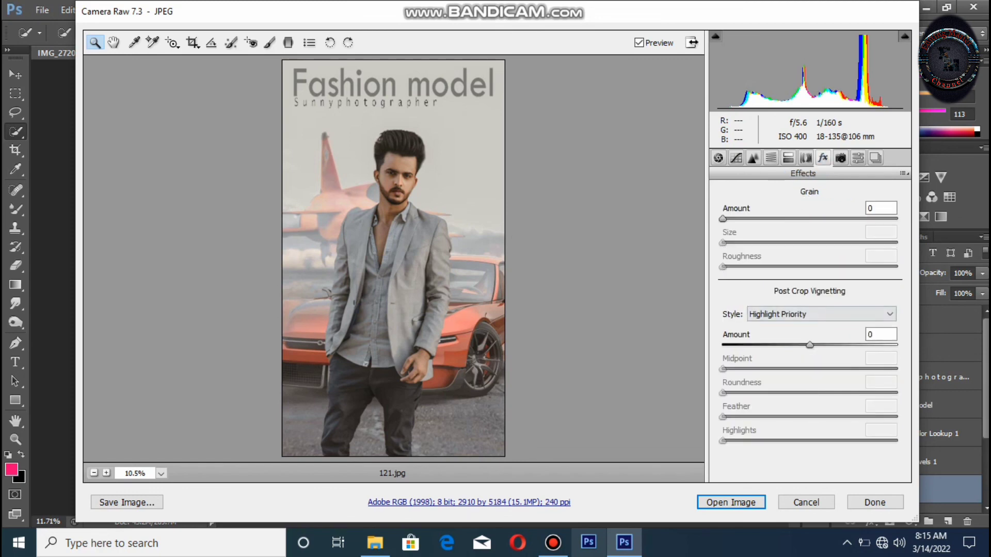
pyautogui.moveTo(809, 344); pyautogui.dragTo(789, 344)
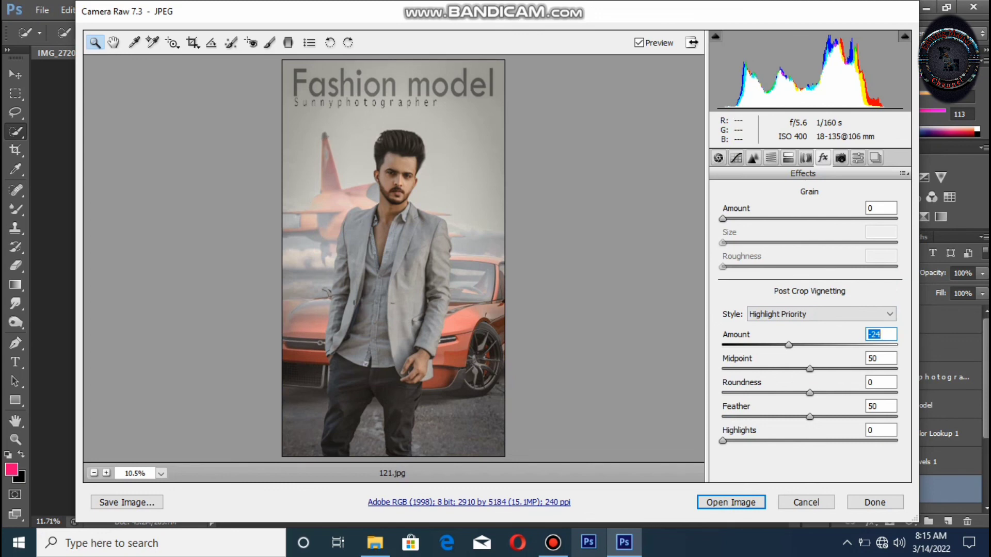
# Step: Save the graded image as a quality 8 JPEG in the same location and close Camera Raw without opening it
pyautogui.click(138, 503)
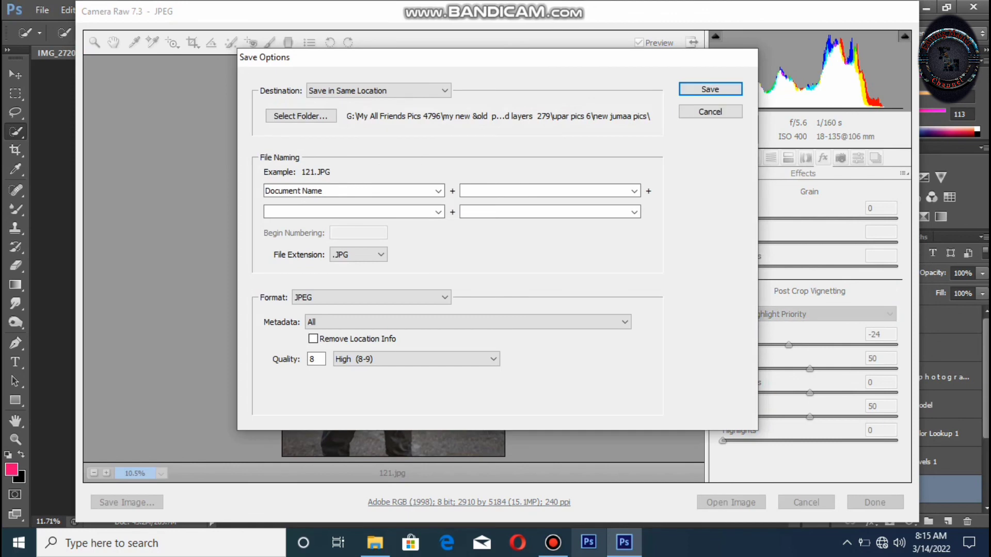
pyautogui.click(710, 89)
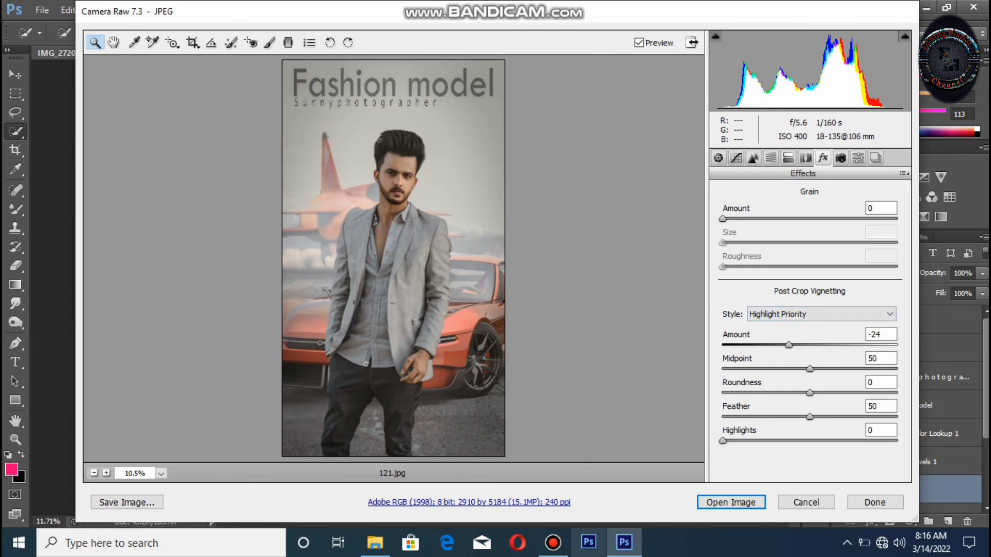
pyautogui.click(806, 502)
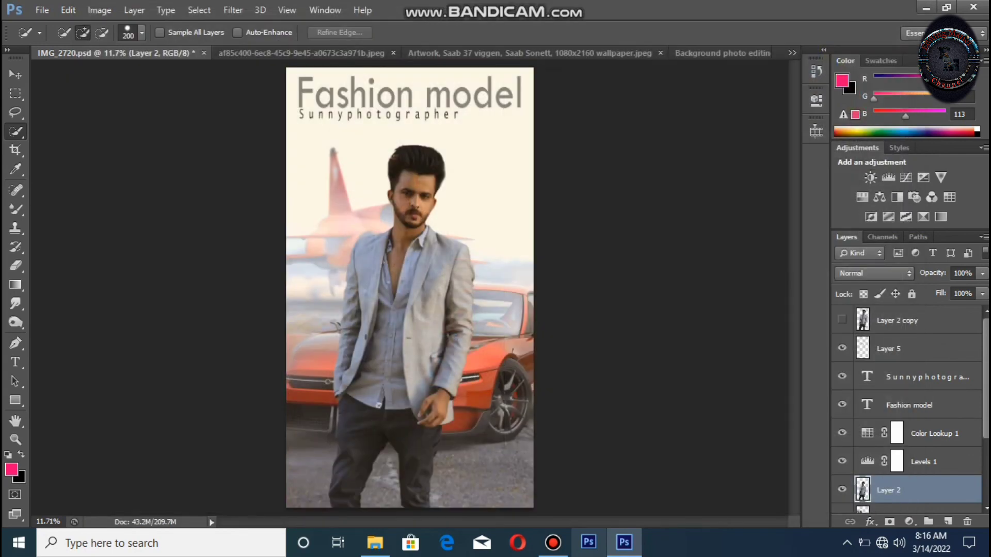